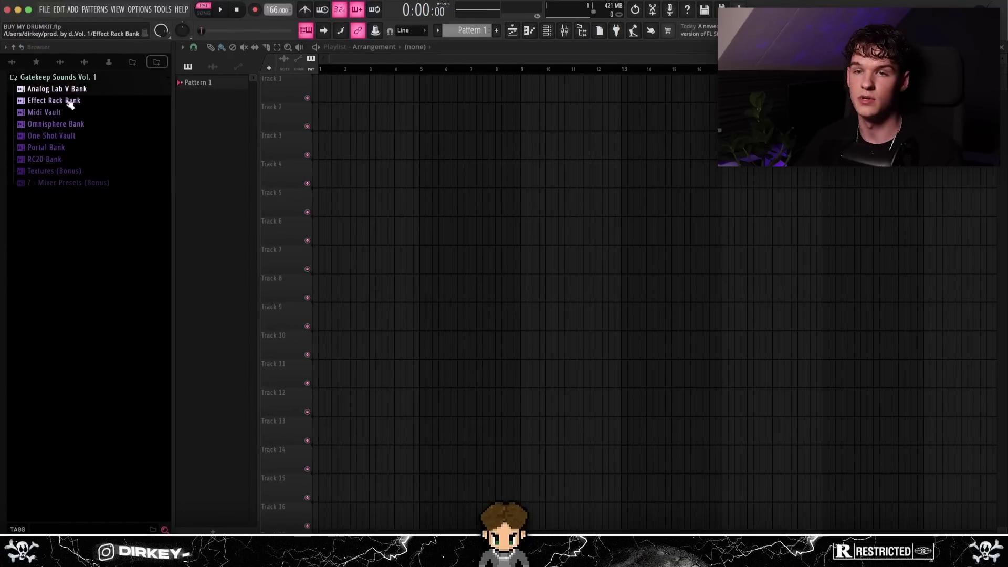
# Look through the Gatekeep Sounds Vol. 1 folders, covering the Analog Lab V Bank, Midi Vault and Omnisphere Bank with their oneshots.
pyautogui.click(39, 90)
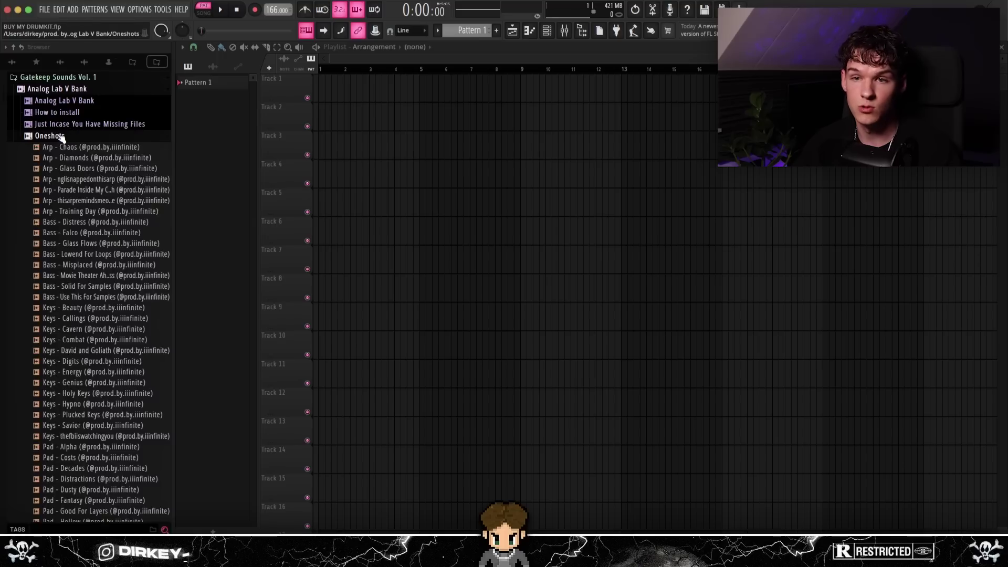
pyautogui.scroll(-10, 97, 215)
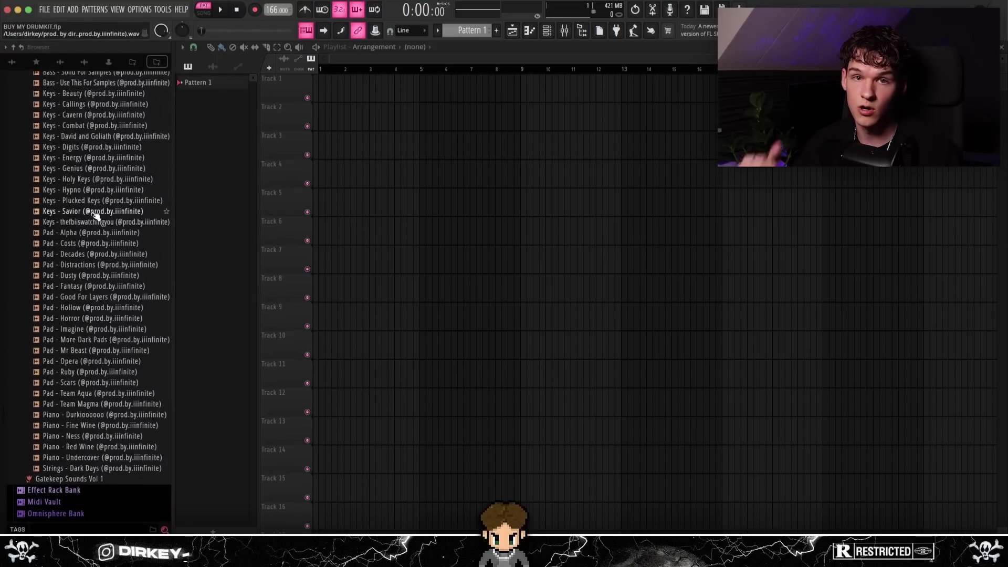
pyautogui.scroll(5, 96, 214)
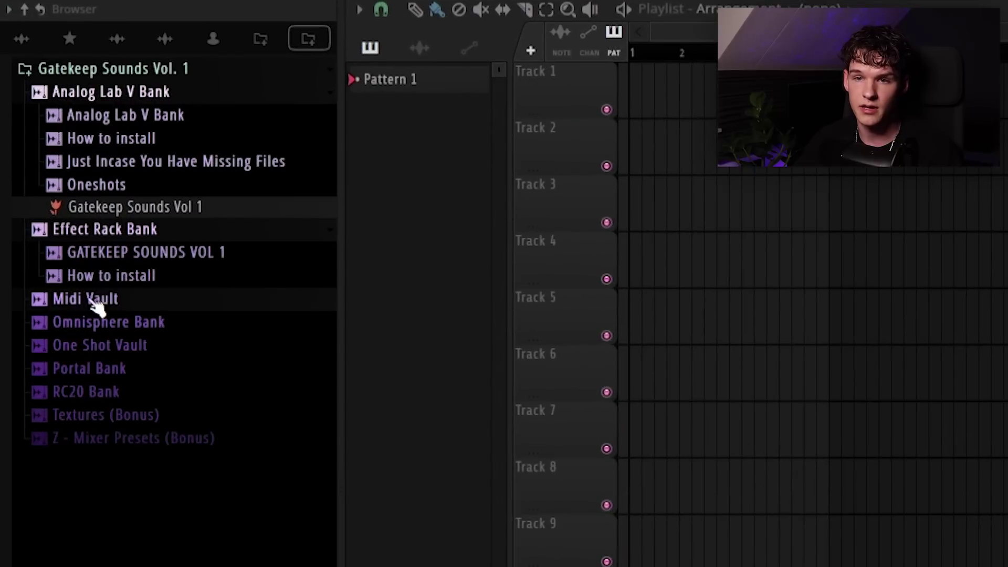
pyautogui.click(96, 302)
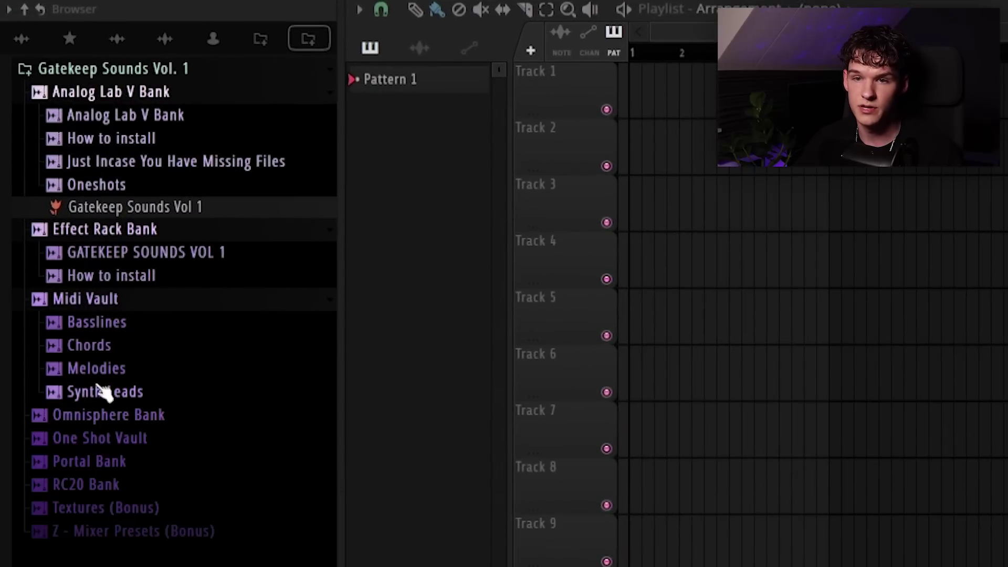
pyautogui.click(101, 418)
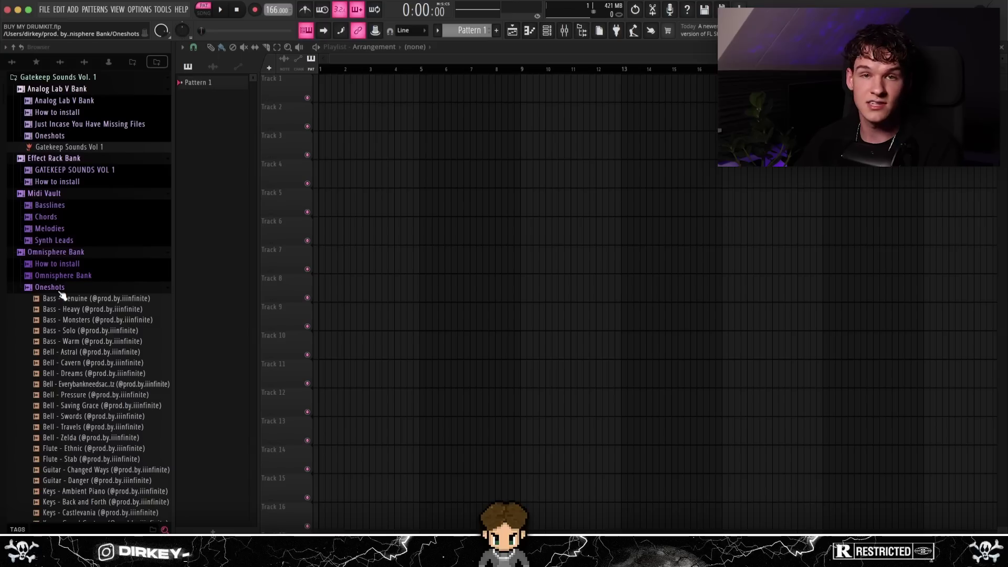
pyautogui.scroll(-2, 76, 322)
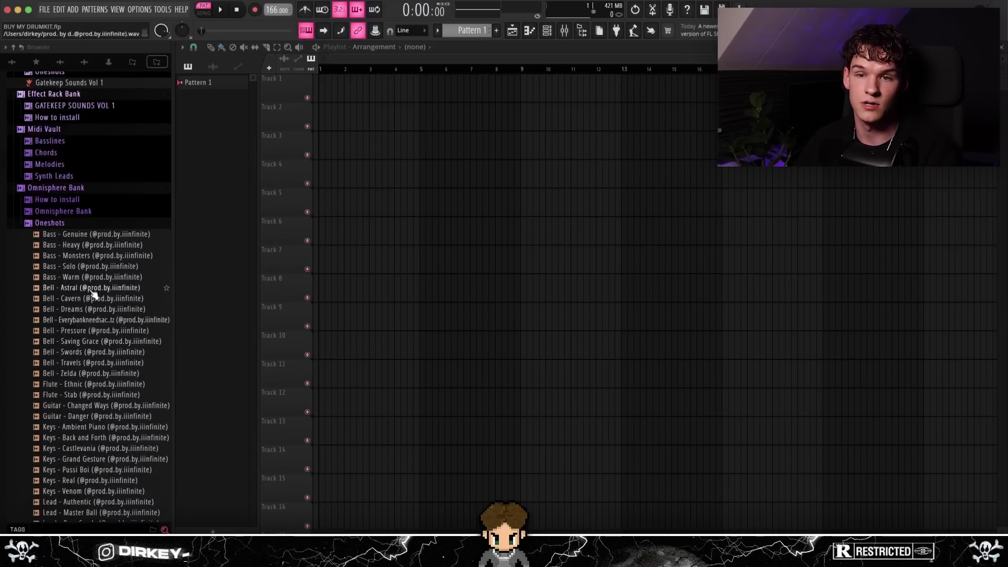
pyautogui.scroll(-1, 89, 298)
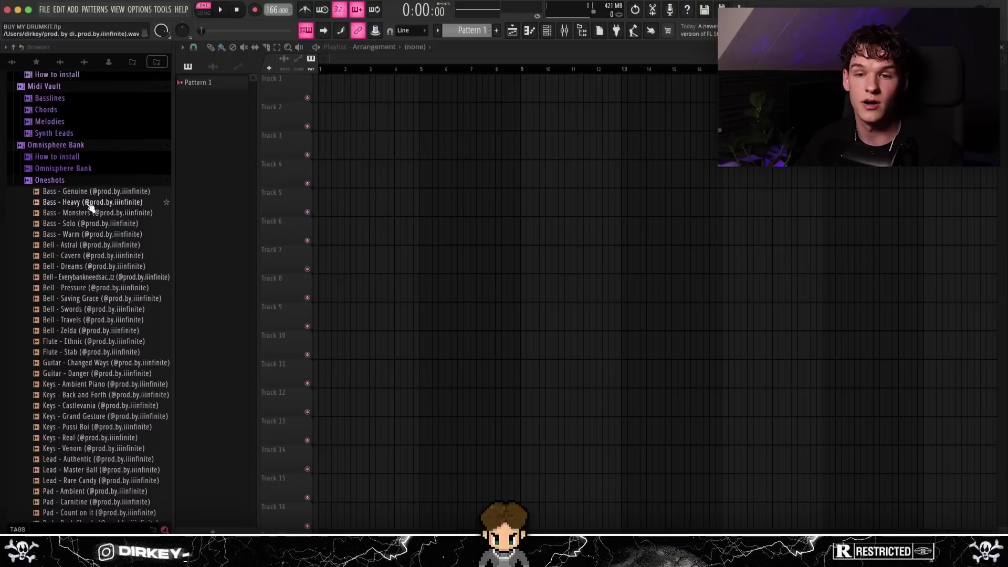
pyautogui.scroll(-2, 83, 334)
pyautogui.scroll(-1, 80, 329)
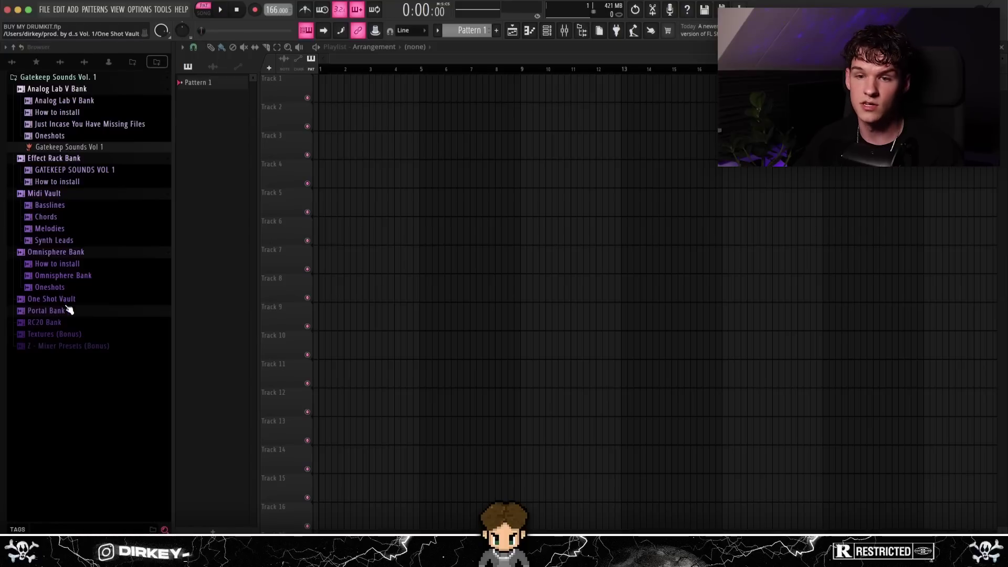
# Look into the kit's Portal Bank, RC20 Bank, Textures (Bonus) and Mixer Presets (Bonus) folders.
pyautogui.click(63, 311)
pyautogui.click(50, 347)
pyautogui.click(59, 382)
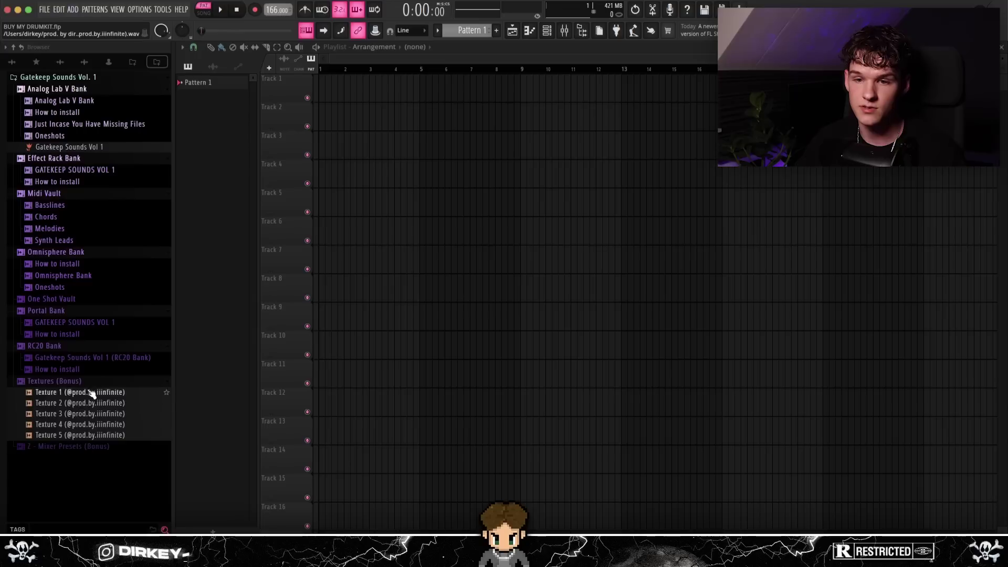
pyautogui.click(52, 446)
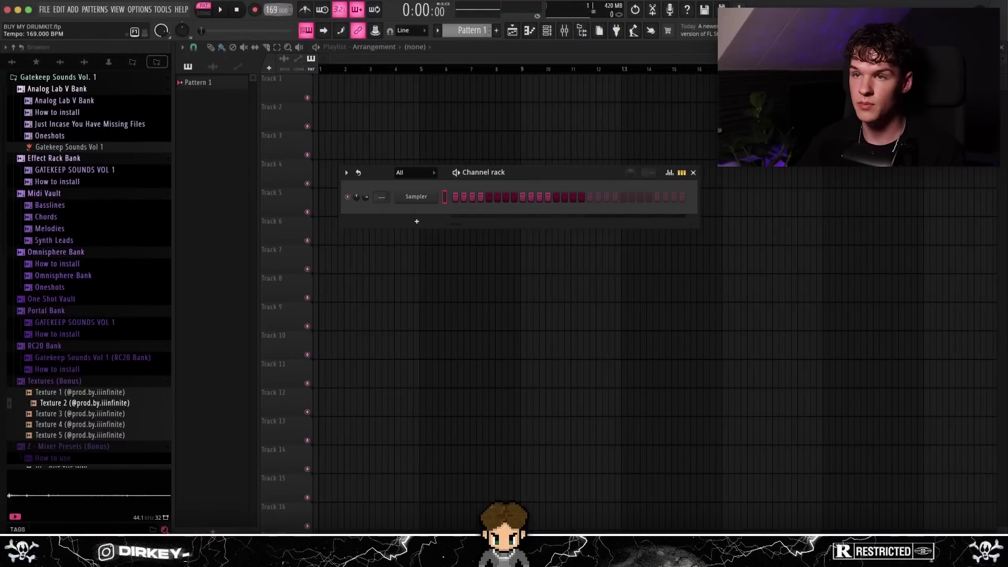
# Replace the default Sampler channel with Analog Lab V and load the Costs preset from the Gatekeep Sounds Vol 1 bank.
pyautogui.rightClick(416, 197)
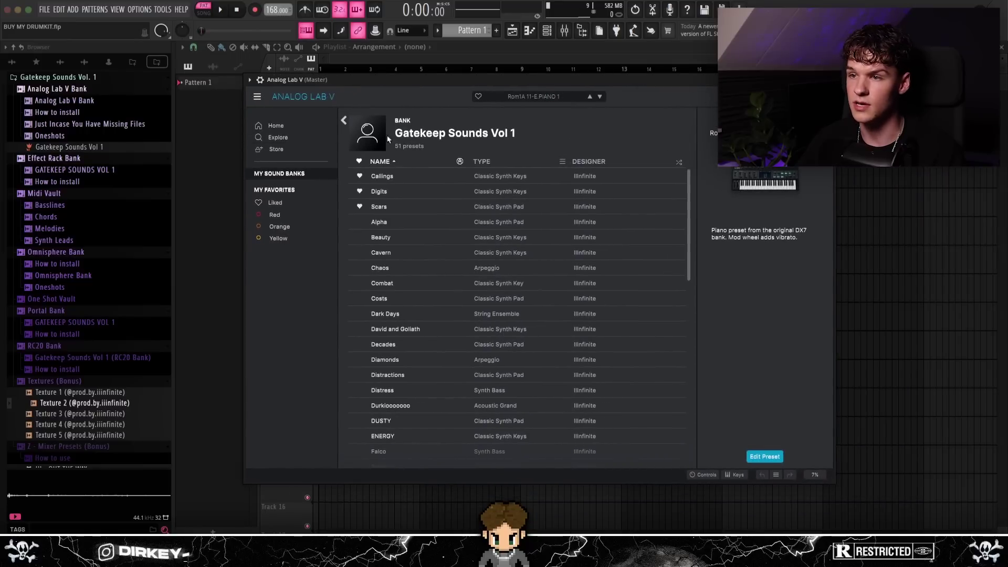
pyautogui.scroll(-1, 488, 378)
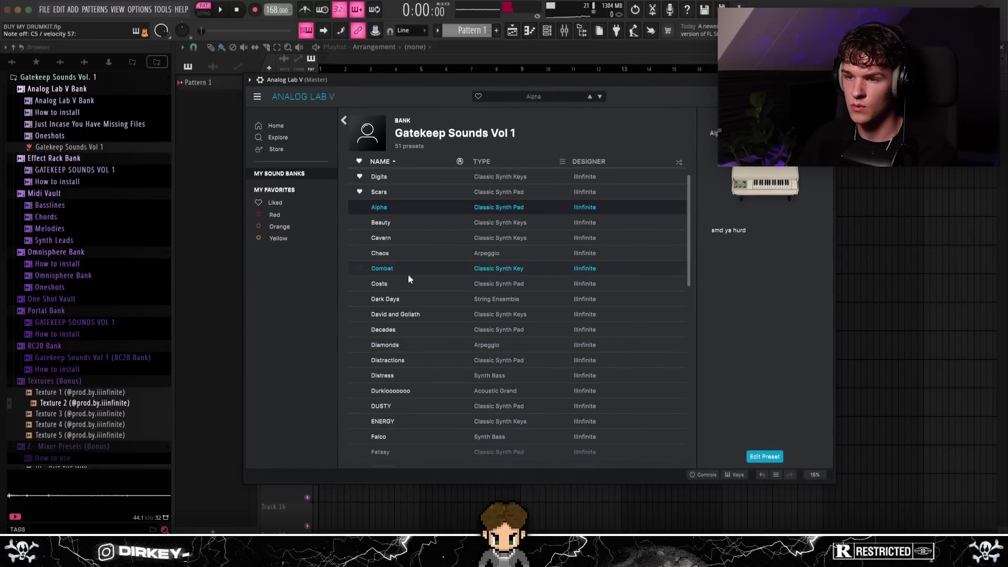
pyautogui.click(422, 281)
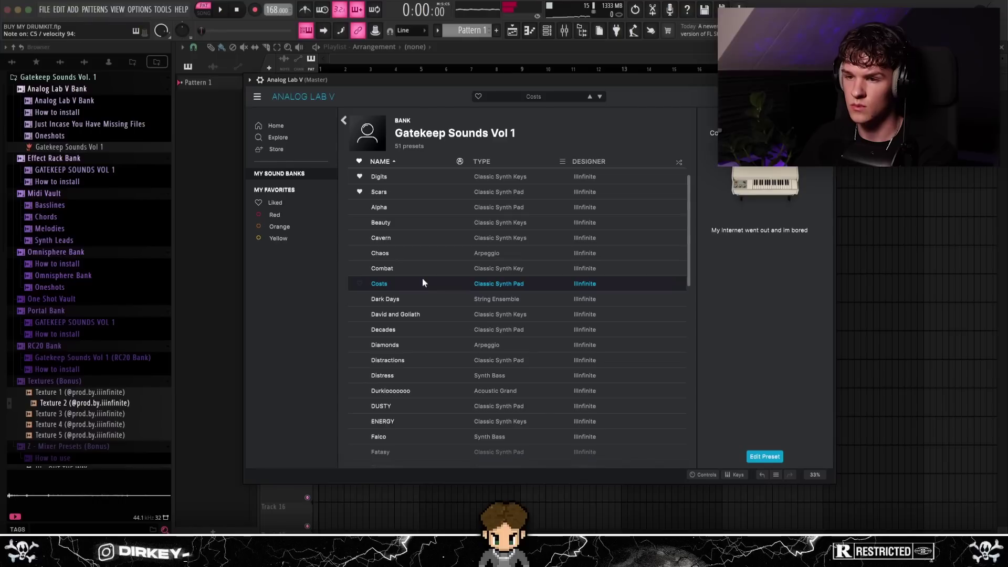
pyautogui.moveTo(516, 79)
pyautogui.mouseDown()
pyautogui.moveTo(552, 85)
pyautogui.moveTo(503, 84)
pyautogui.mouseUp()
# Open the piano roll for Analog Lab V and set its scale highlighting to root note D#.
pyautogui.press('F7')
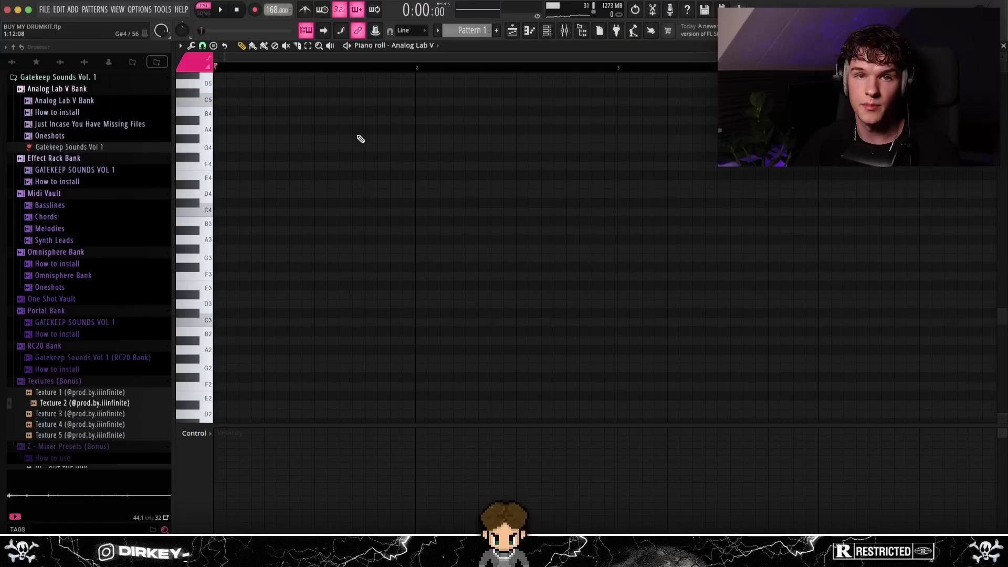
pyautogui.click(181, 46)
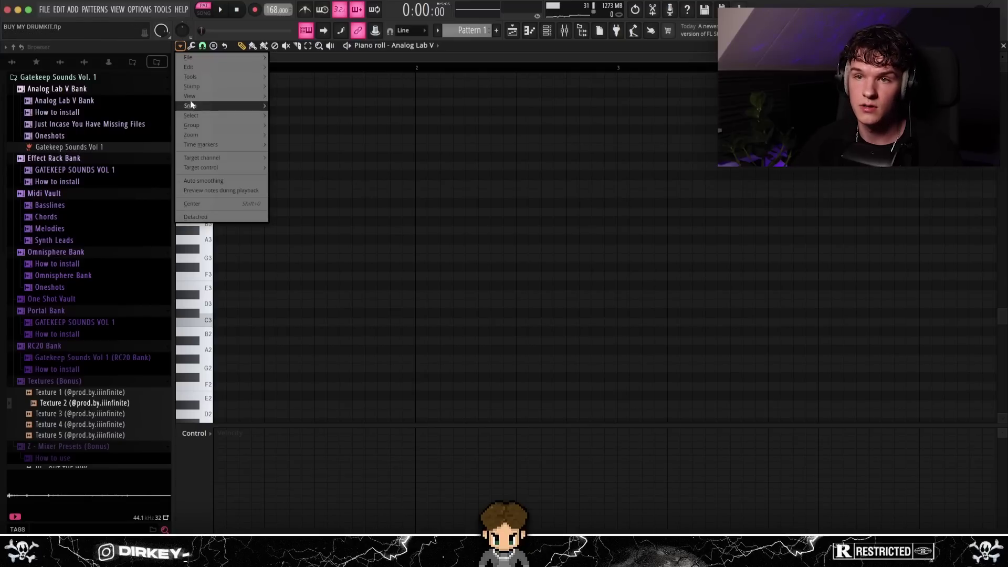
pyautogui.moveTo(196, 86)
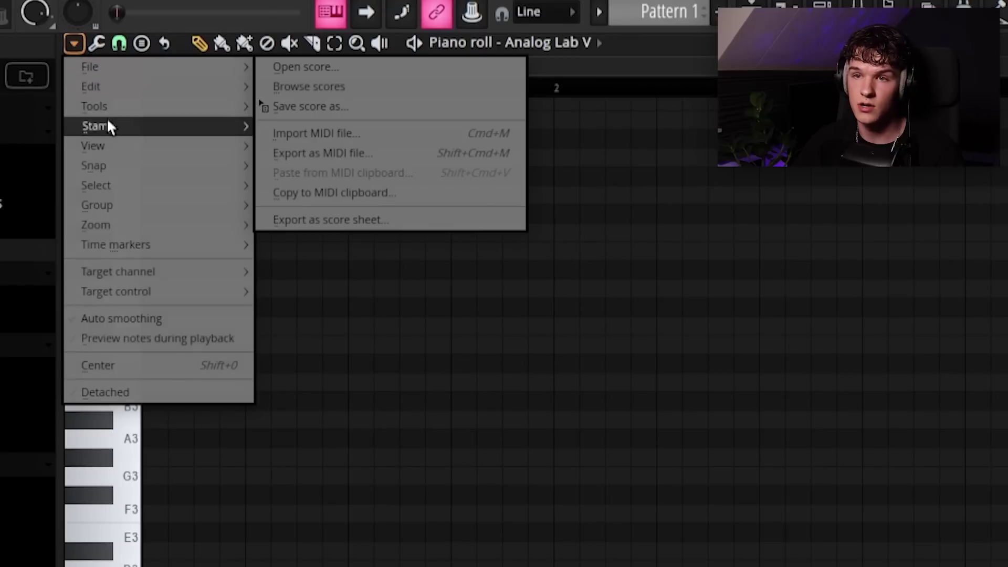
pyautogui.moveTo(194, 67)
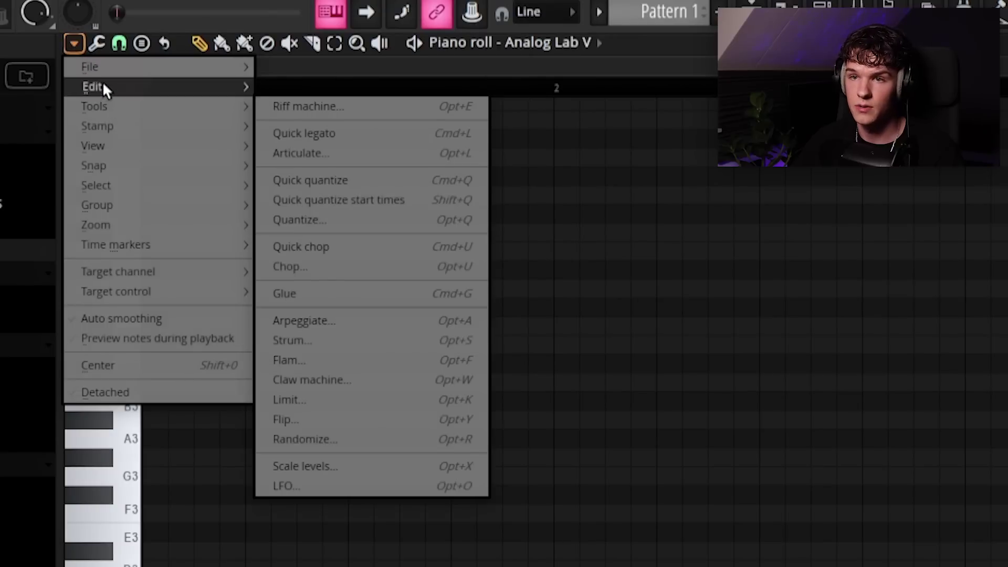
pyautogui.moveTo(97, 145)
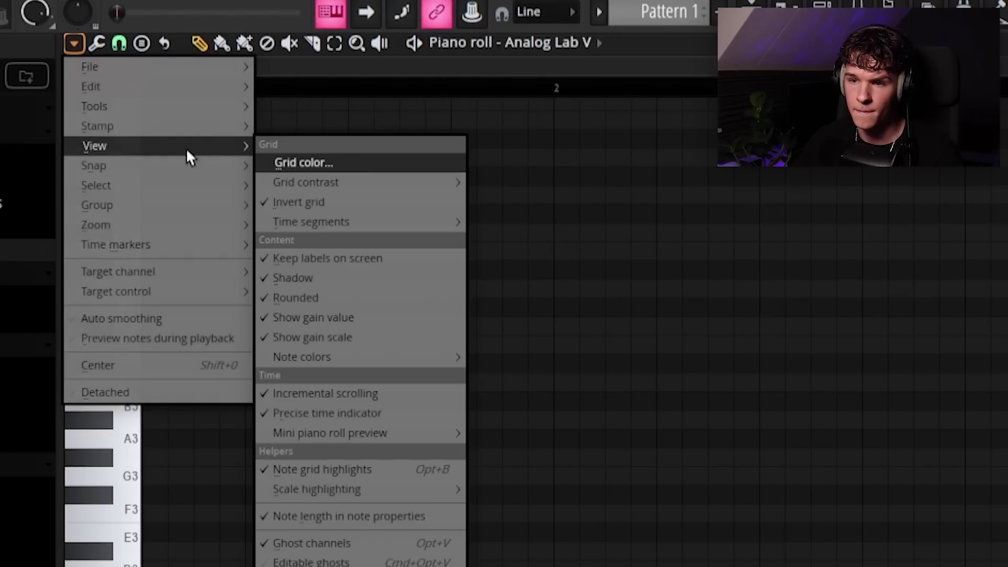
pyautogui.moveTo(292, 489)
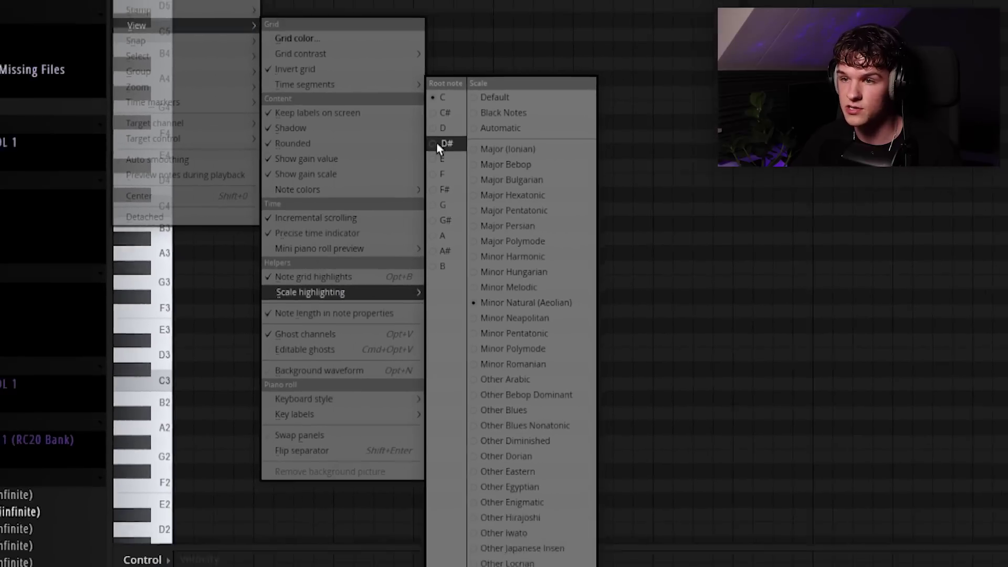
pyautogui.click(487, 123)
pyautogui.moveTo(221, 90); pyautogui.dragTo(841, 409)
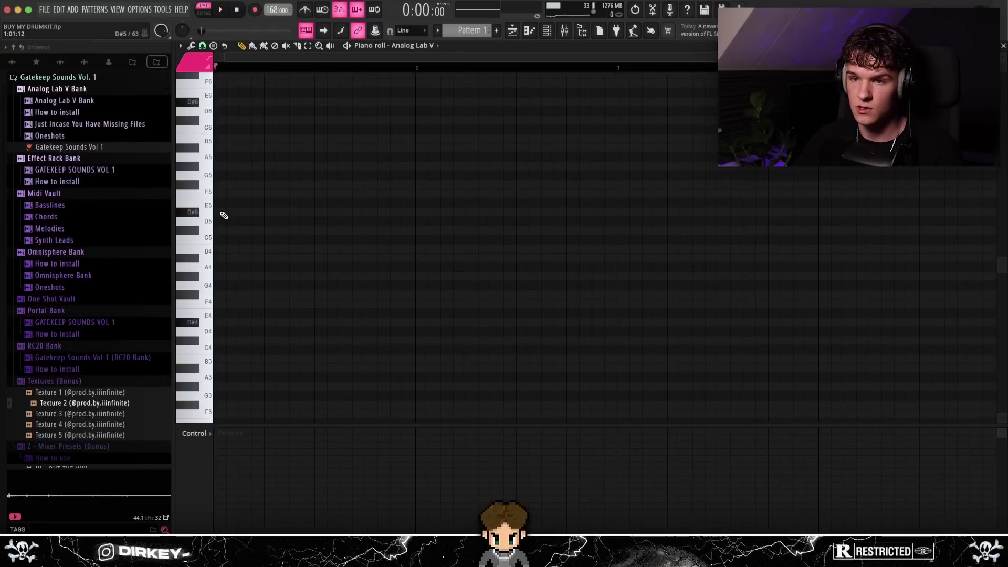
# Draw a D#5 note filling bar 1 and a B4 note across the second half of that bar.
pyautogui.click(221, 212)
pyautogui.moveTo(238, 212); pyautogui.dragTo(414, 212)
pyautogui.scroll(3, 272, 182)
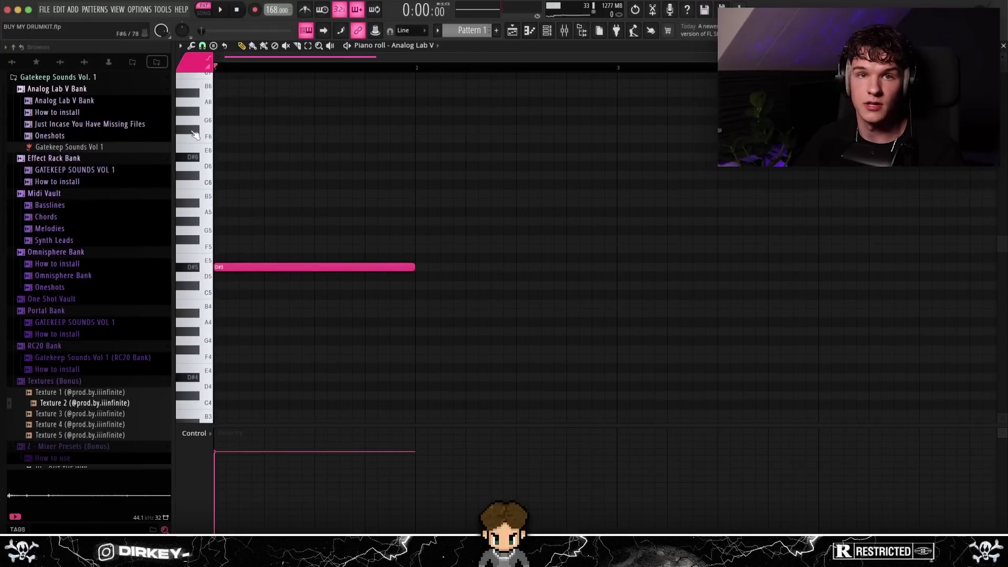
pyautogui.moveTo(316, 303); pyautogui.dragTo(413, 304)
# Fill bar 2 with a one-beat D#5 followed by a three-beat A#4, playing back the melody to check it.
pyautogui.press('space')
pyautogui.click(421, 267)
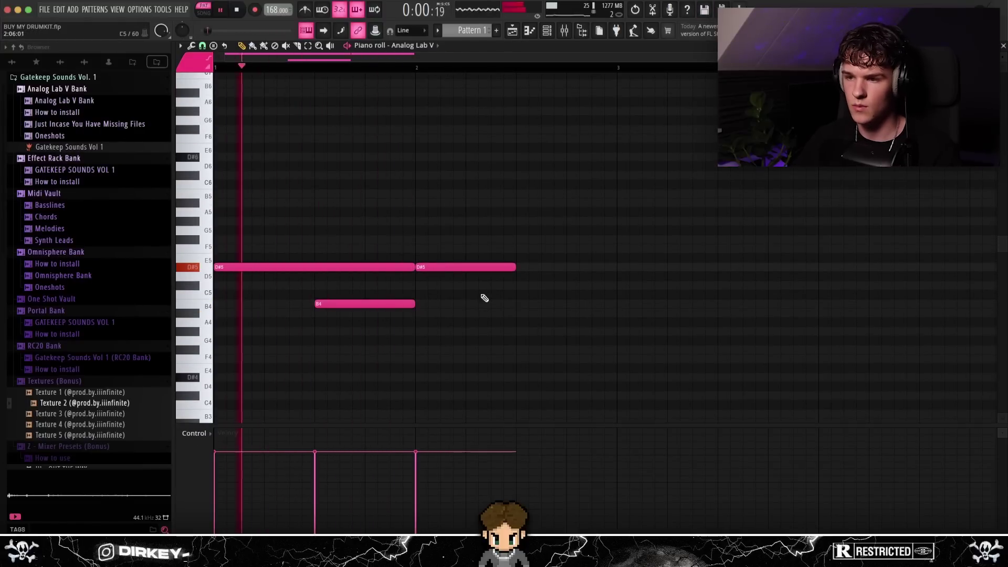
pyautogui.click(469, 303)
pyautogui.moveTo(514, 267); pyautogui.dragTo(465, 267)
pyautogui.press('space')
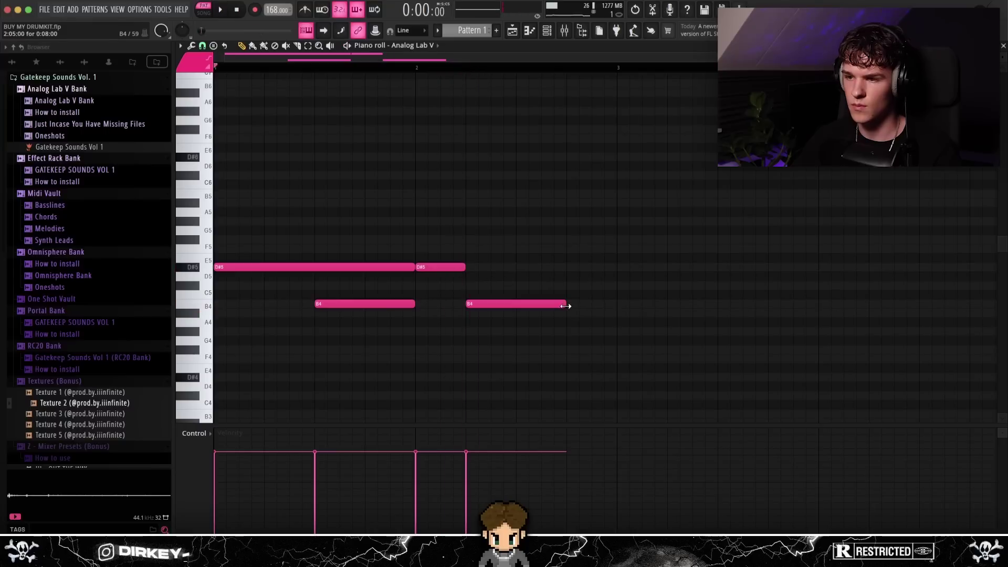
pyautogui.moveTo(546, 313); pyautogui.dragTo(616, 313)
pyautogui.press('space')
pyautogui.click(554, 276)
pyautogui.rightClick(554, 276)
pyautogui.click(336, 194)
pyautogui.rightClick(356, 192)
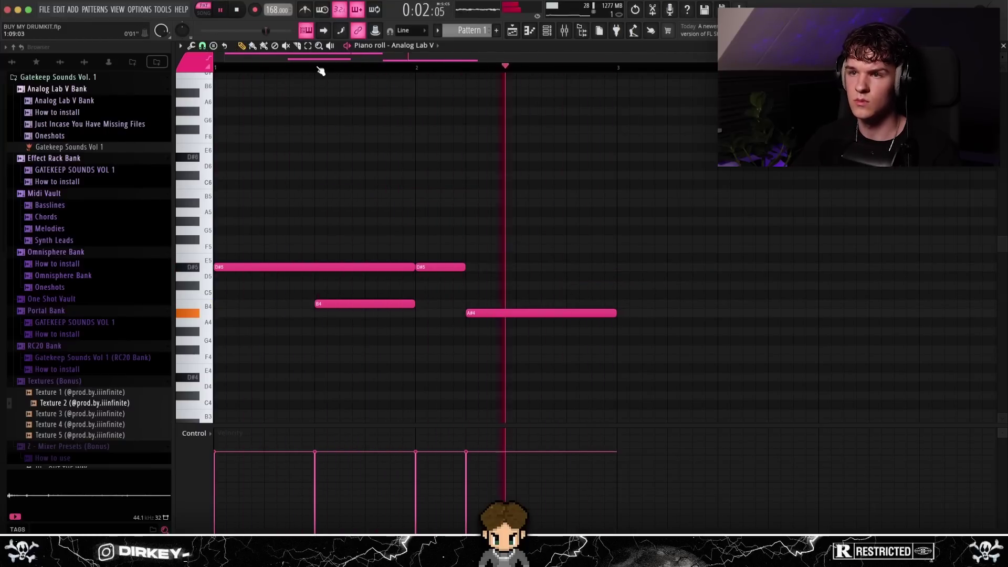
# Lower the A#5 note on bar 2's fourth beat to F#5 and trim it to end with the bar.
pyautogui.scroll(-2, 320, 70)
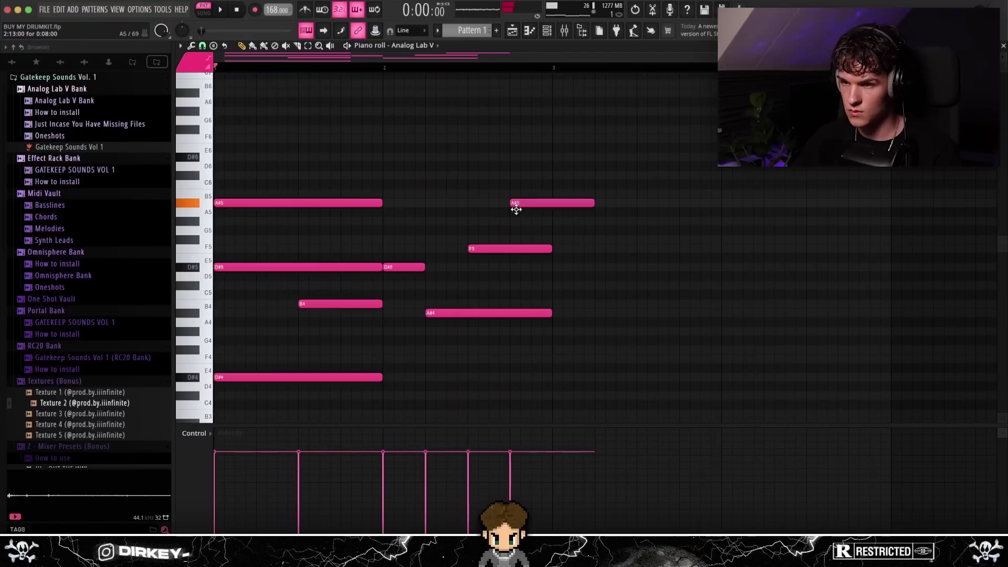
pyautogui.moveTo(515, 205); pyautogui.dragTo(509, 248)
pyautogui.moveTo(592, 240); pyautogui.dragTo(552, 240)
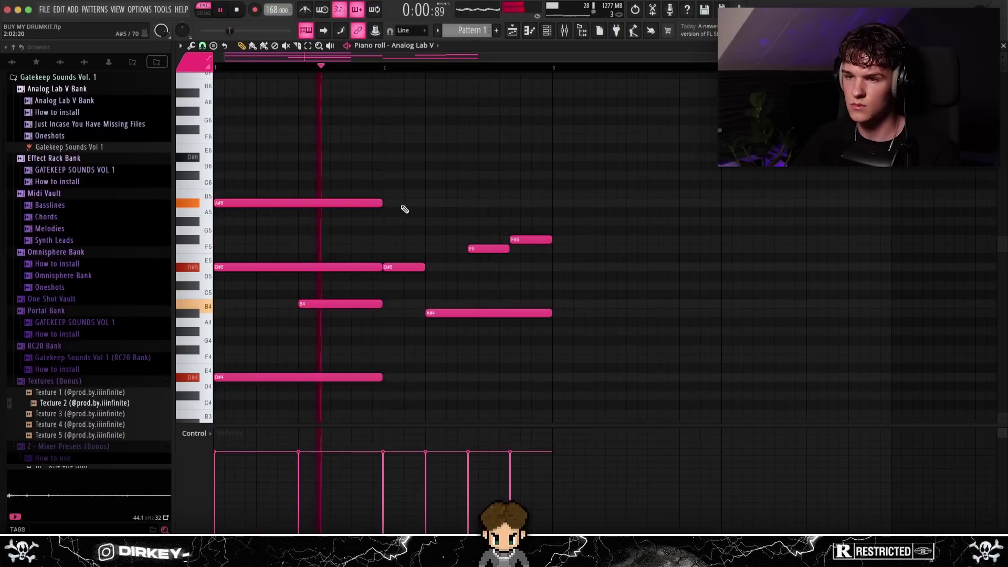
# Place the long A#5 note across bar 2 instead of bar 1, and add a one-beat A#4 before bar 1's B4.
pyautogui.click(386, 203)
pyautogui.rightClick(377, 203)
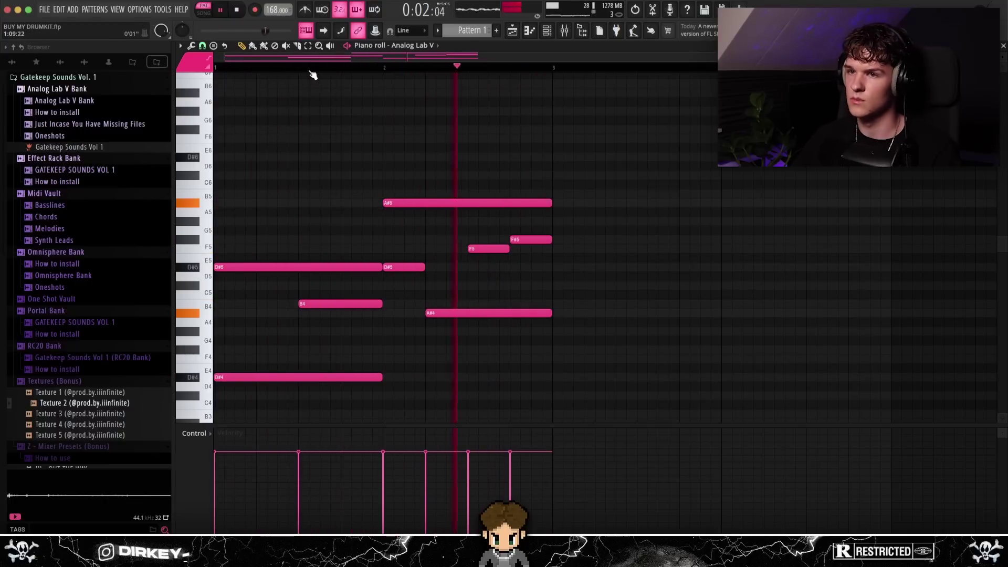
pyautogui.scroll(-1, 300, 67)
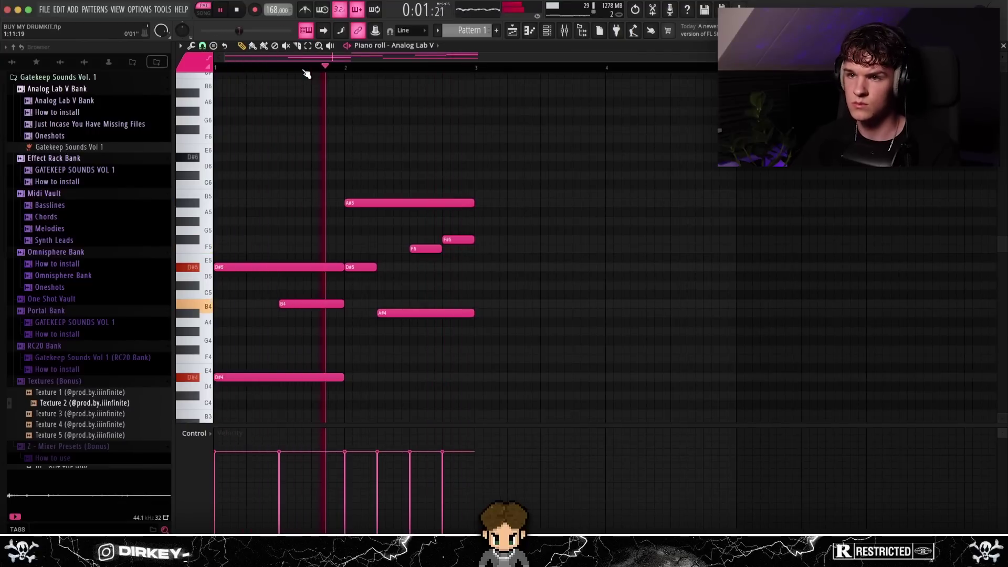
pyautogui.click(254, 313)
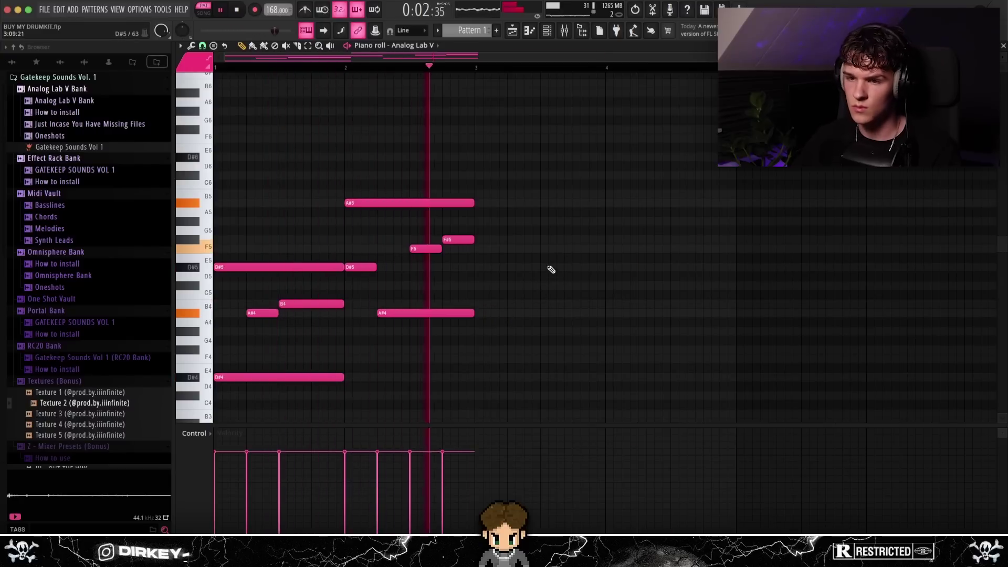
# Duplicate the two-bar phrase until the melody fills eight bars.
pyautogui.hotkey('ctrl', 'b')
pyautogui.scroll(-2, 383, 71)
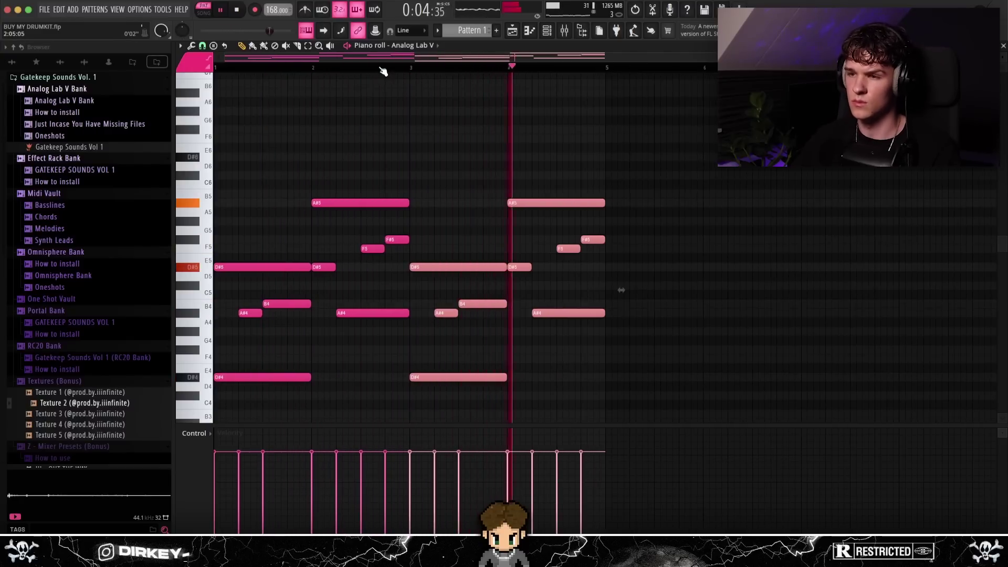
pyautogui.hotkey('ctrl', 'b')
pyautogui.hotkey('ctrl', 'b')
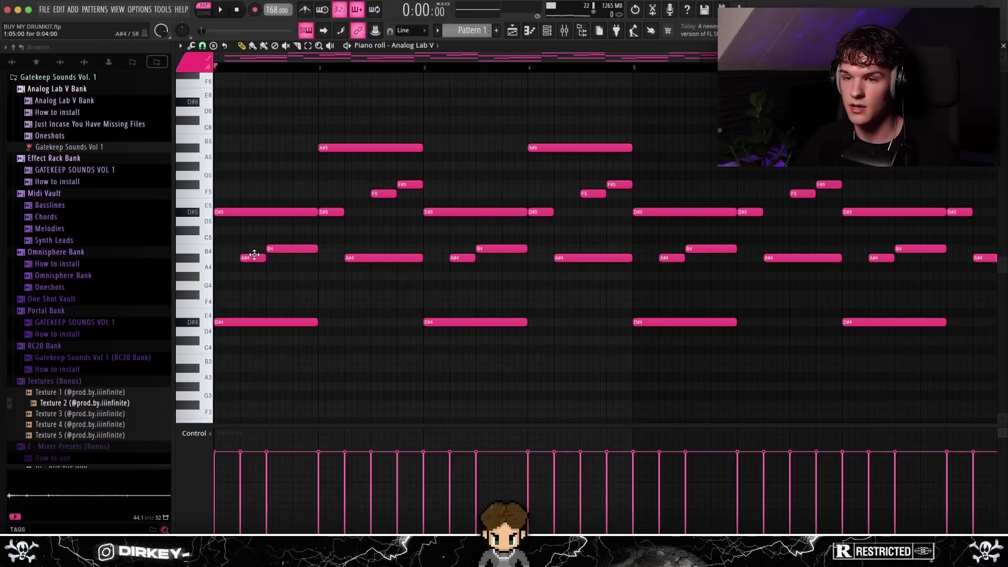
# Examine the semitone pairs A#4–B4 in bar 1 and F5–F#5 in bar 2, along with the low D#4 note.
pyautogui.moveTo(240, 250); pyautogui.dragTo(252, 259)
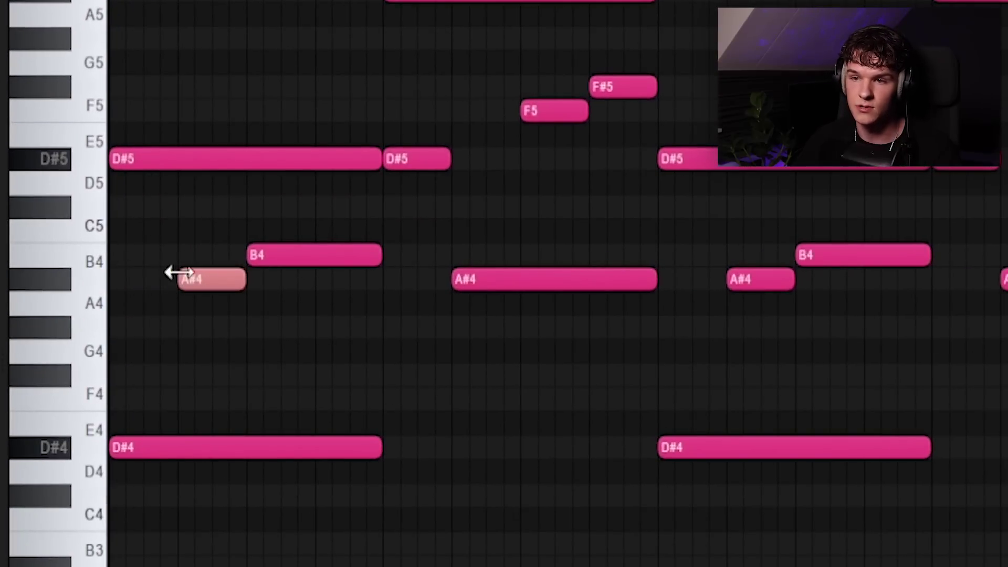
pyautogui.hotkey('shift', 'Up')
pyautogui.hotkey('shift', 'Down')
pyautogui.moveTo(565, 105); pyautogui.dragTo(597, 113)
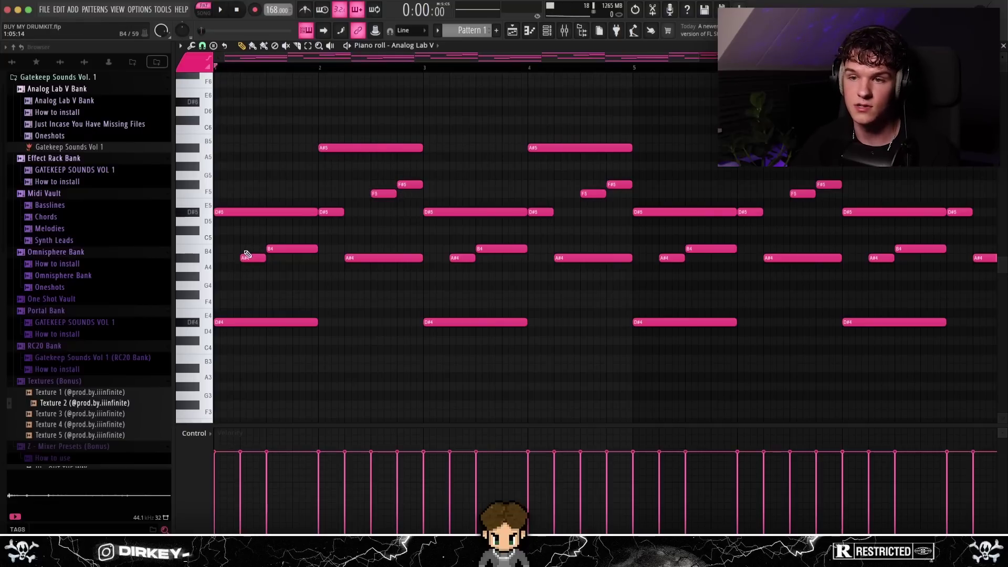
pyautogui.moveTo(241, 235); pyautogui.dragTo(280, 265)
pyautogui.moveTo(402, 189); pyautogui.dragTo(399, 192)
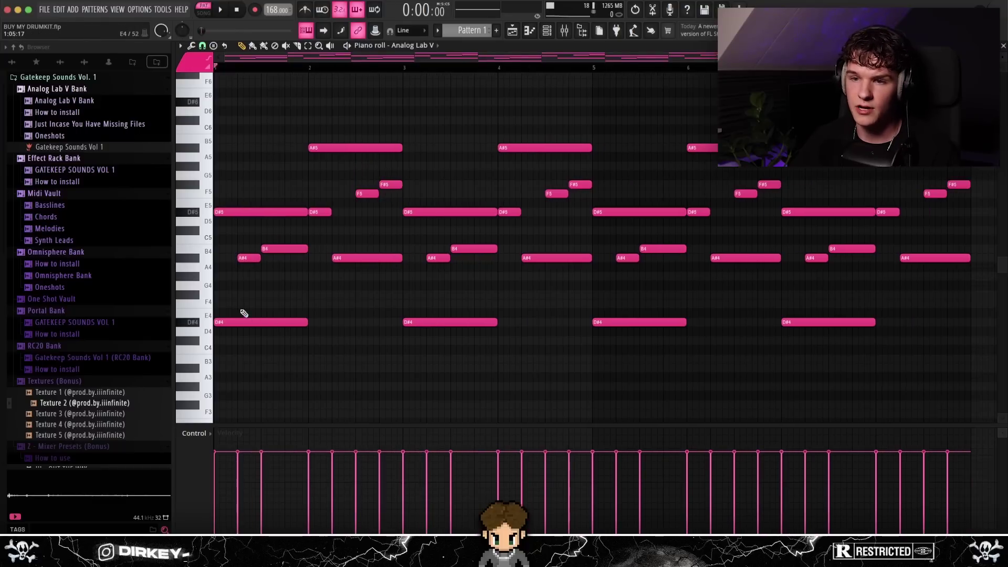
pyautogui.click(230, 319)
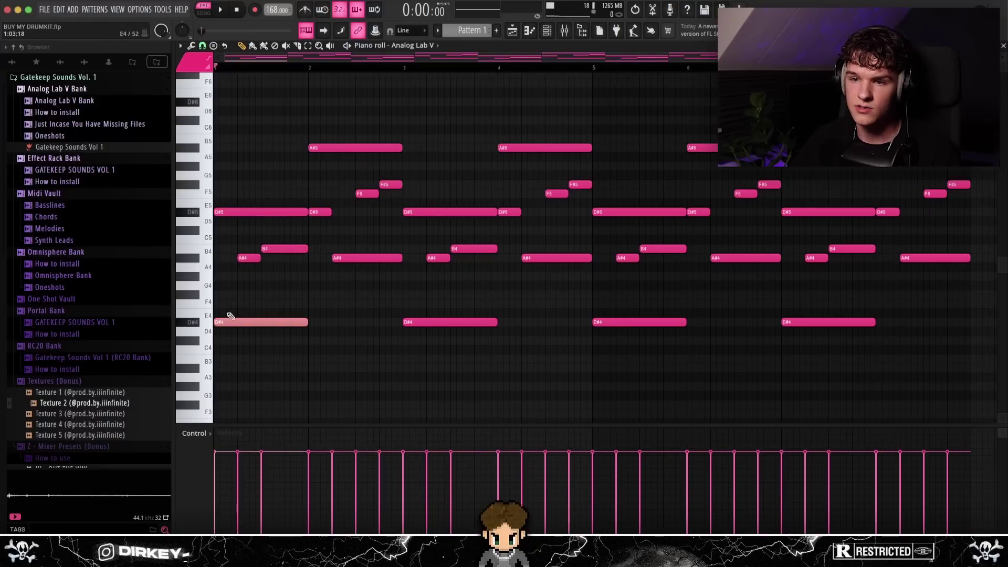
# Examine the low D#4 in bar 1 together with the long A#4 and A#5 notes in bar 2.
pyautogui.keyDown('ctrl'); pyautogui.click(319, 267); pyautogui.keyUp('ctrl')
pyautogui.keyDown('ctrl'); pyautogui.click(300, 320); pyautogui.keyUp('ctrl')
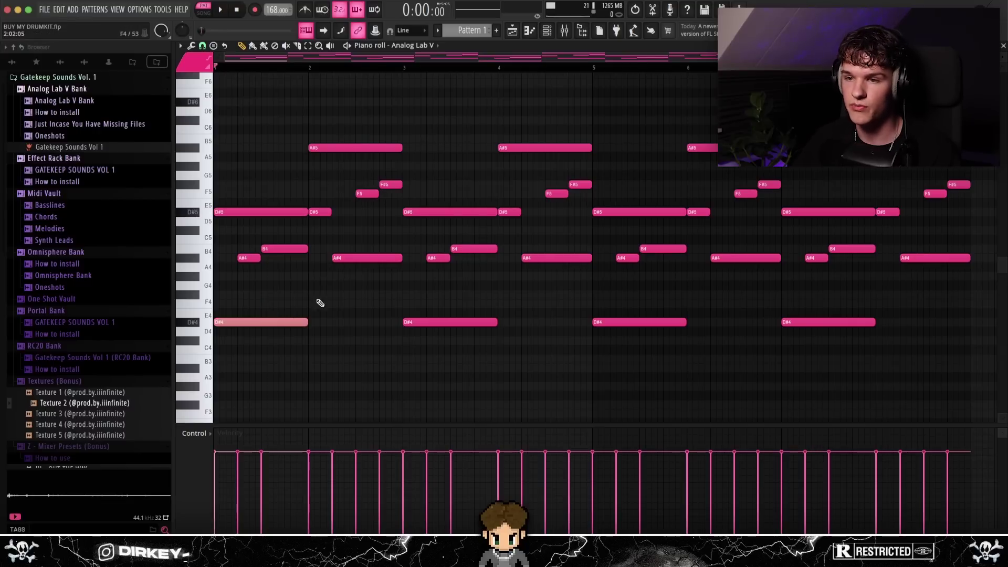
pyautogui.keyDown('ctrl'); pyautogui.keyDown('shift'); pyautogui.click(360, 258); pyautogui.keyUp('shift'); pyautogui.keyUp('ctrl')
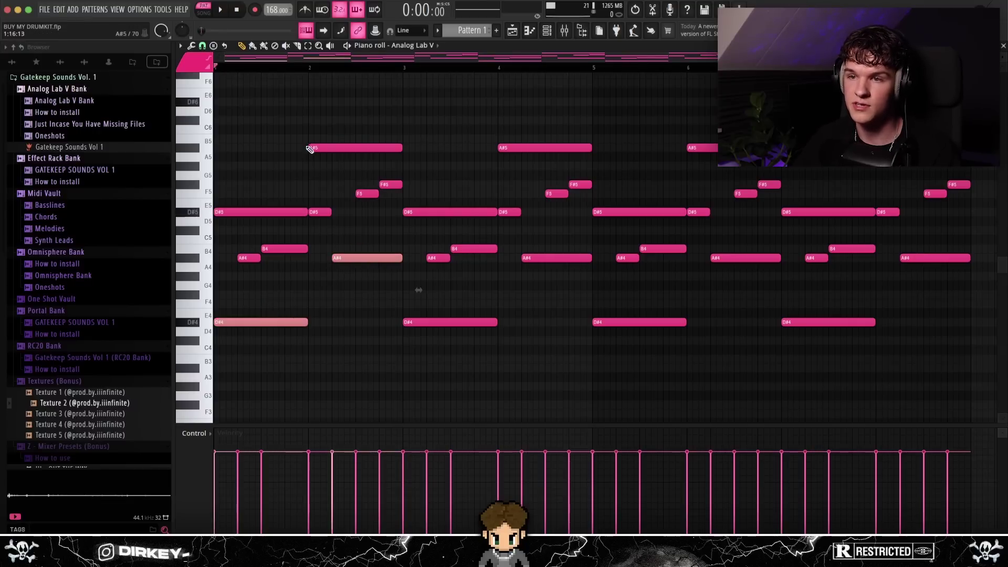
pyautogui.click(310, 147)
pyautogui.click(335, 258)
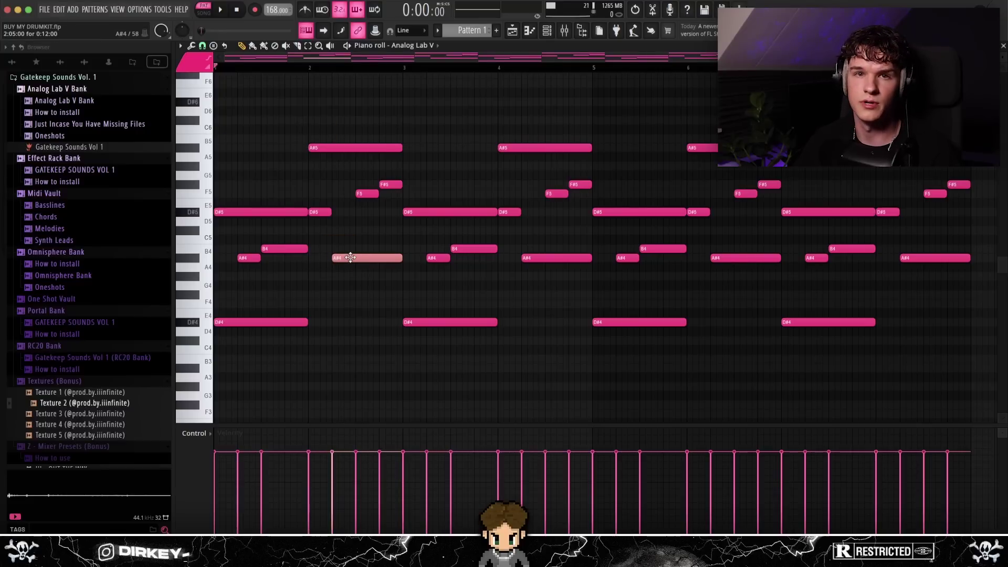
# Examine the A#4–B4 pair in bar 1 and the short D#5, F5 and F#5 notes in bar 2.
pyautogui.moveTo(236, 238); pyautogui.dragTo(296, 261)
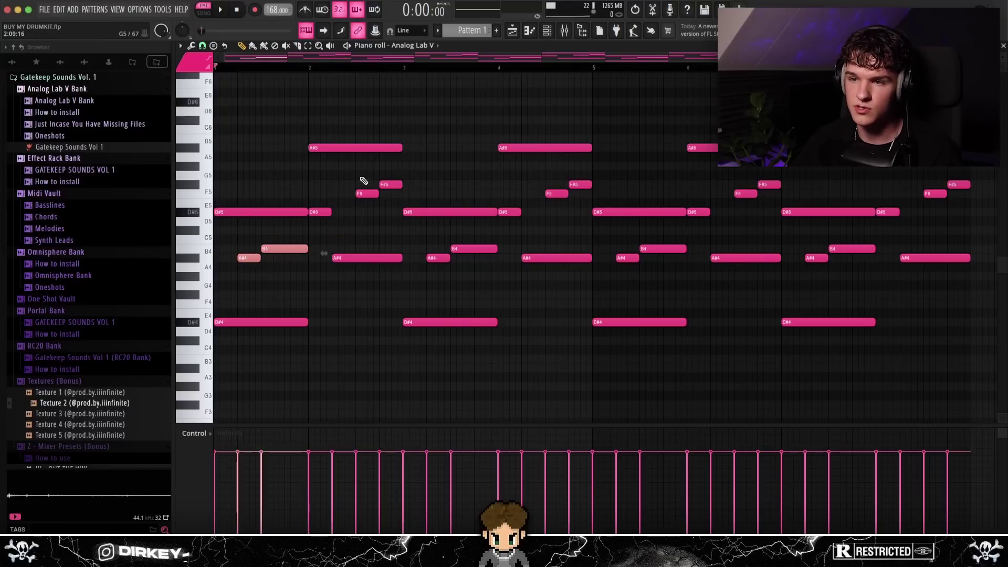
pyautogui.moveTo(360, 174); pyautogui.dragTo(388, 206)
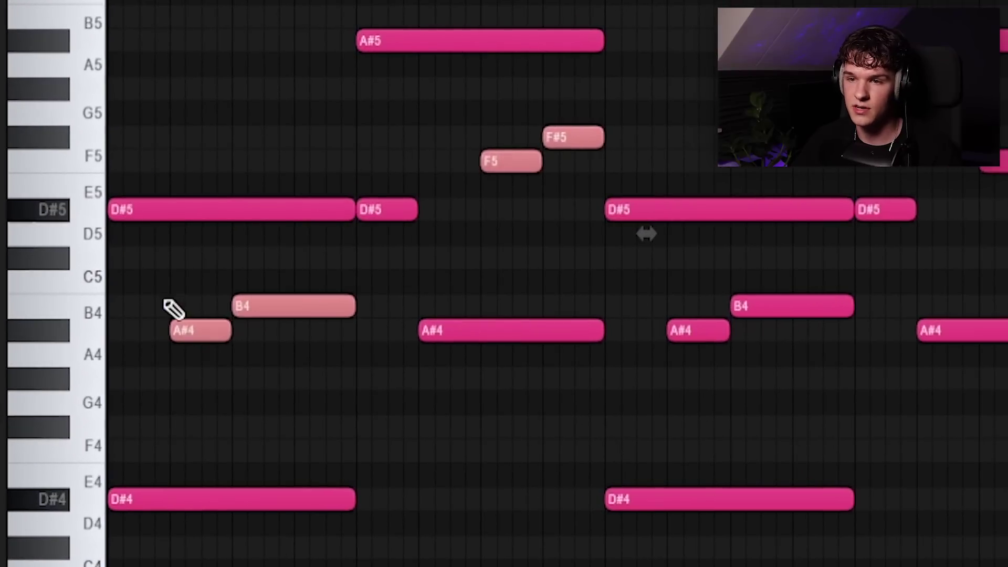
pyautogui.keyDown('ctrl'); pyautogui.click(249, 258); pyautogui.keyUp('ctrl')
pyautogui.keyDown('ctrl'); pyautogui.keyDown('shift'); pyautogui.click(262, 302); pyautogui.keyUp('shift'); pyautogui.keyUp('ctrl')
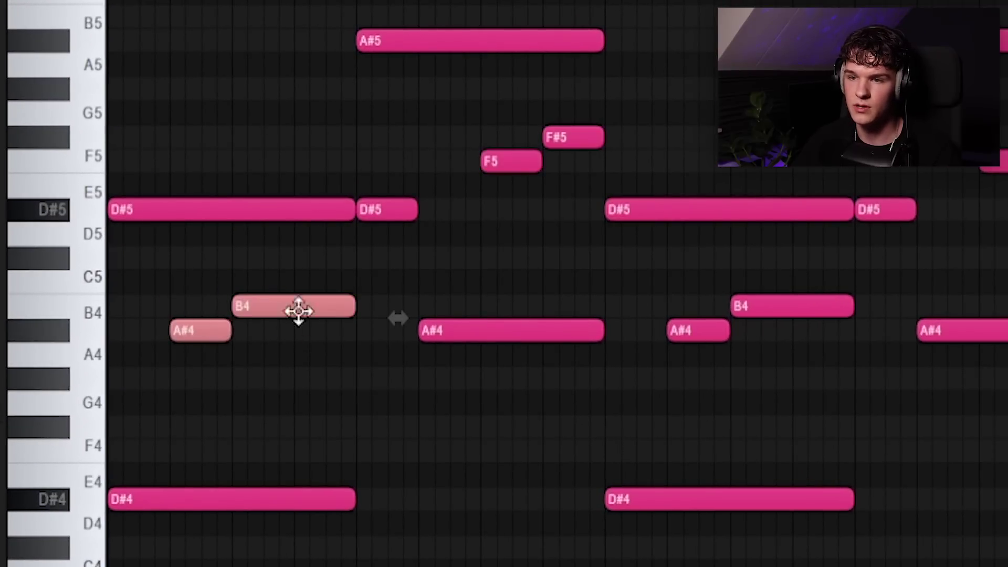
pyautogui.keyDown('ctrl'); pyautogui.click(398, 216); pyautogui.keyUp('ctrl')
pyautogui.keyDown('shift'); pyautogui.click(496, 161); pyautogui.keyUp('shift')
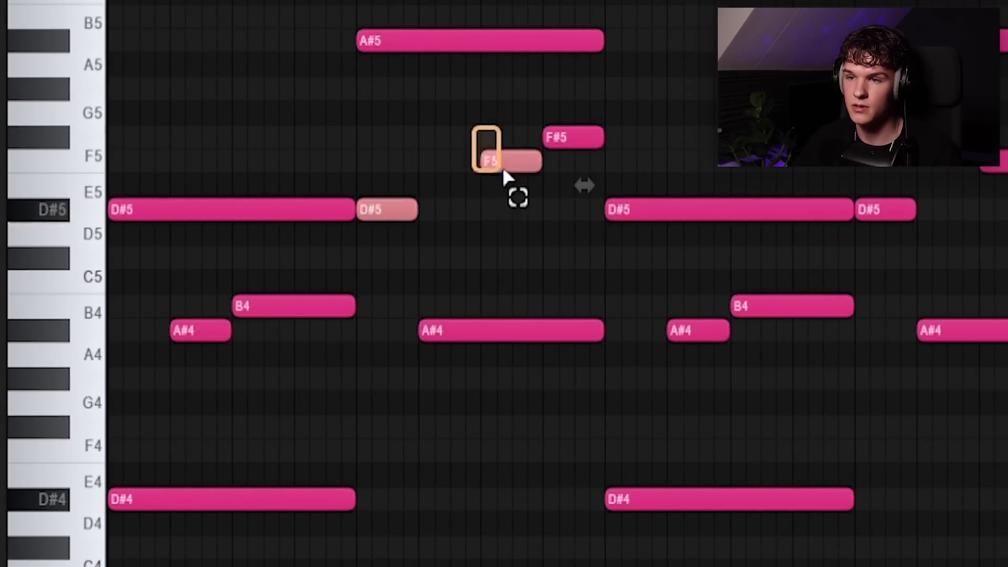
pyautogui.keyDown('shift'); pyautogui.click(565, 138); pyautogui.keyUp('shift')
# Delete the copies from bar 3 onward and duplicate the two-bar phrase again to fill eight bars.
pyautogui.press('Delete')
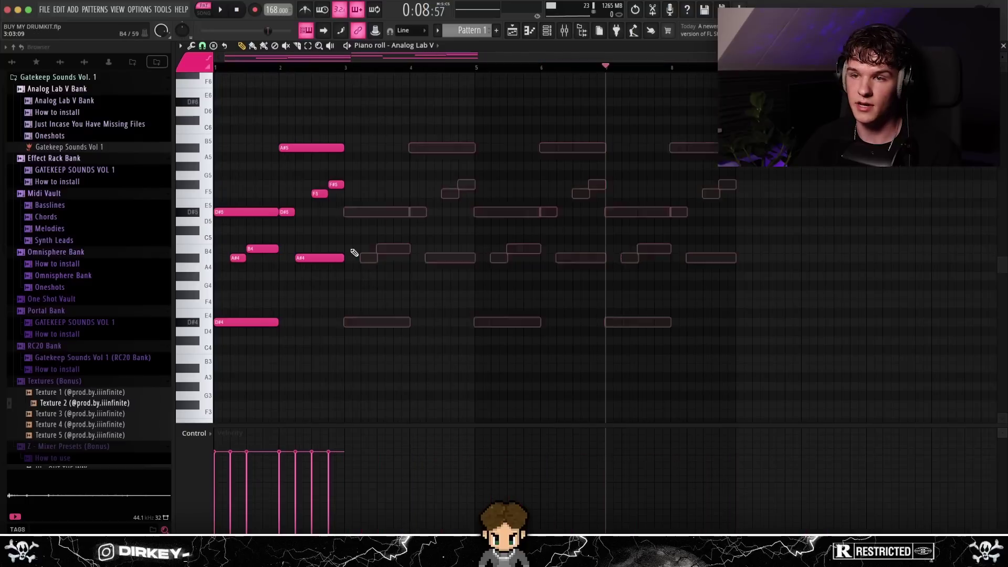
pyautogui.moveTo(512, 54); pyautogui.dragTo(122, 394)
pyautogui.hotkey('ctrl', 'b')
pyautogui.hotkey('ctrl', 'b')
pyautogui.hotkey('ctrl', 'b')
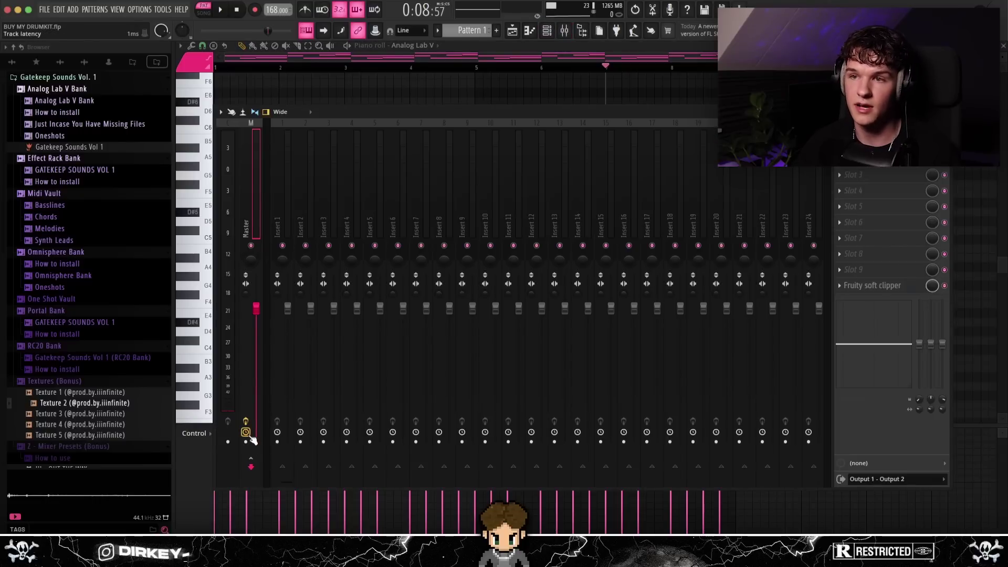
# Try a one-bar C4 note in bar 4 beneath the melody and remove it.
pyautogui.press('F9')
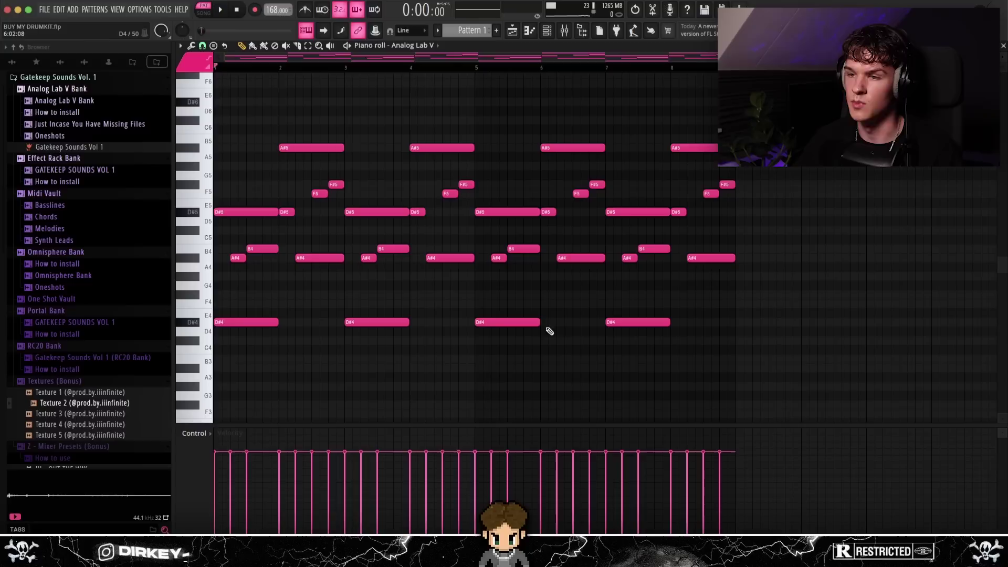
pyautogui.moveTo(689, 302); pyautogui.dragTo(214, 361)
pyautogui.click(414, 349)
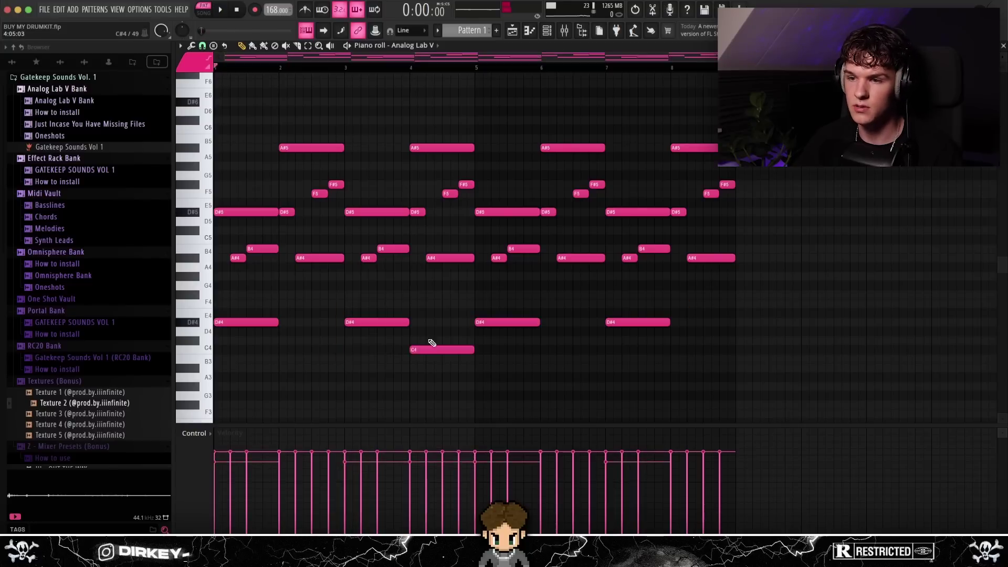
pyautogui.rightClick(423, 348)
pyautogui.hotkey('alt', 'r')
pyautogui.moveTo(484, 320); pyautogui.dragTo(484, 317)
pyautogui.click(559, 368)
# Render the eight-bar pattern from the master mixer track as 32Bit float stereo audio with the tail set to Cut remainder.
pyautogui.press('F9')
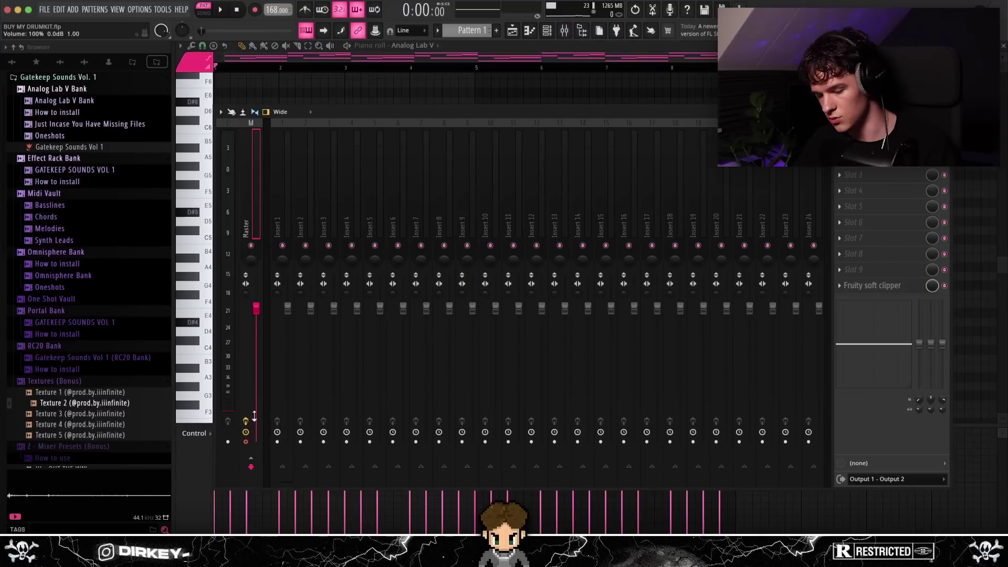
pyautogui.hotkey('alt', 'r')
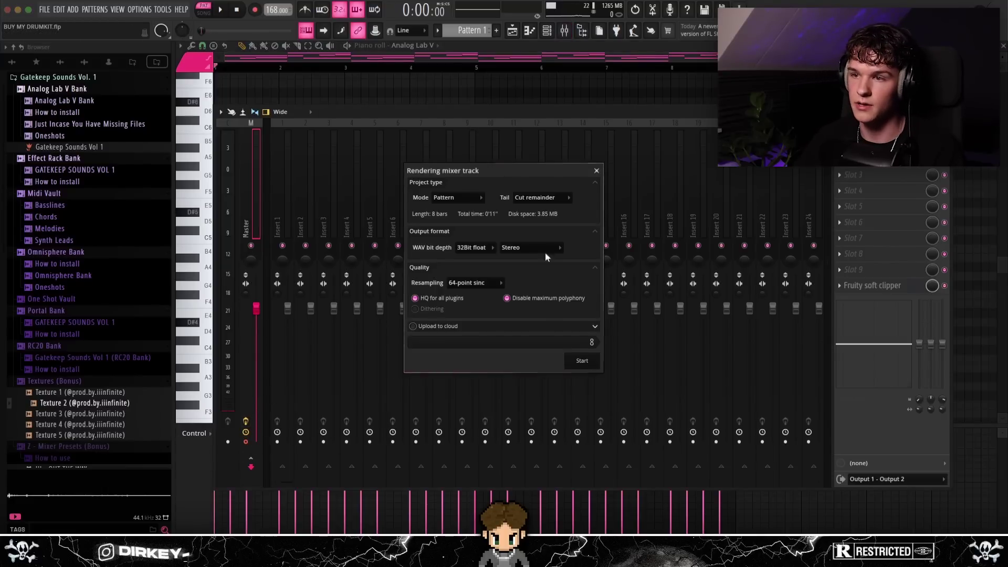
pyautogui.click(581, 361)
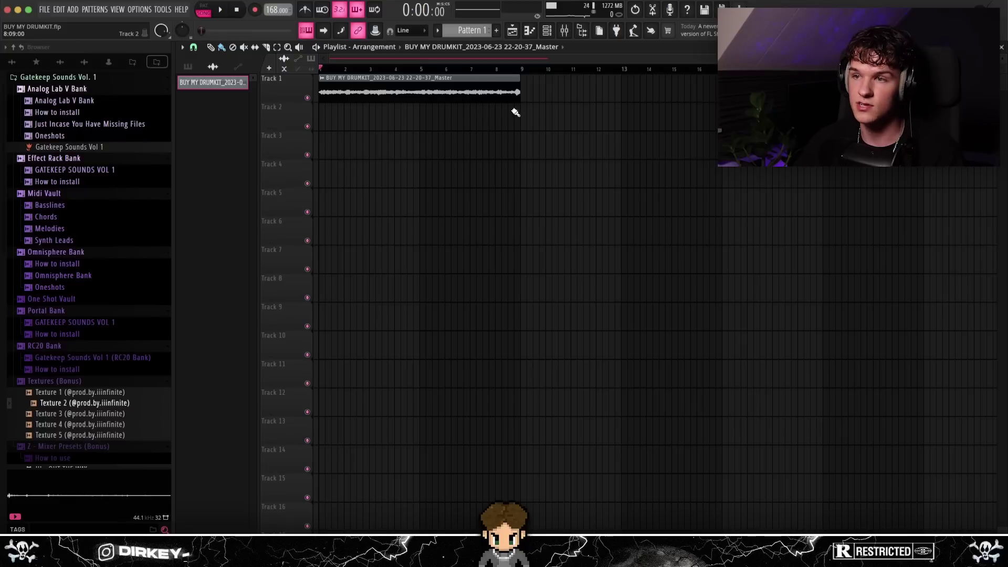
# Reverse the rendered audio clip on Track 1 and route it to mixer insert 1.
pyautogui.click(403, 86)
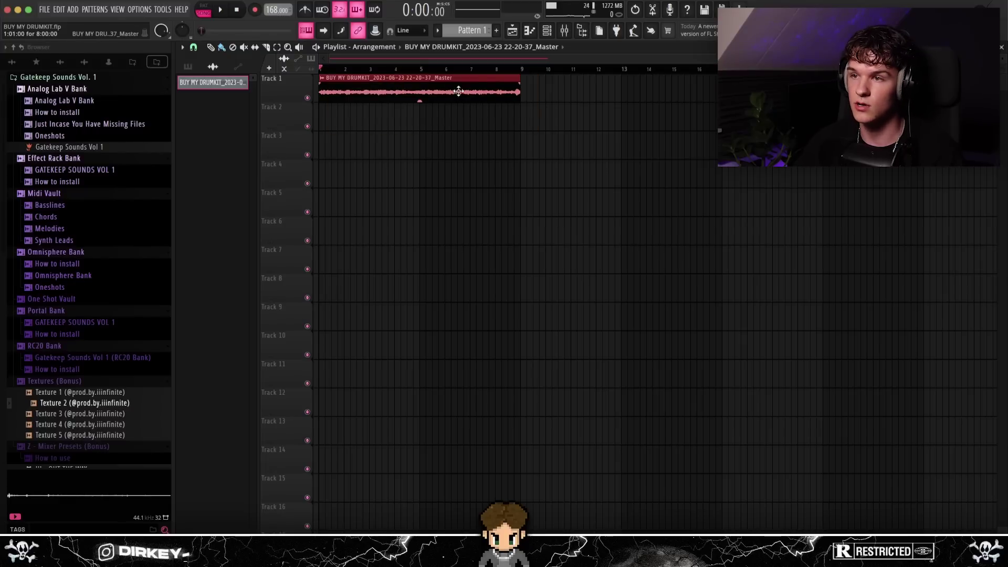
pyautogui.doubleClick(382, 78)
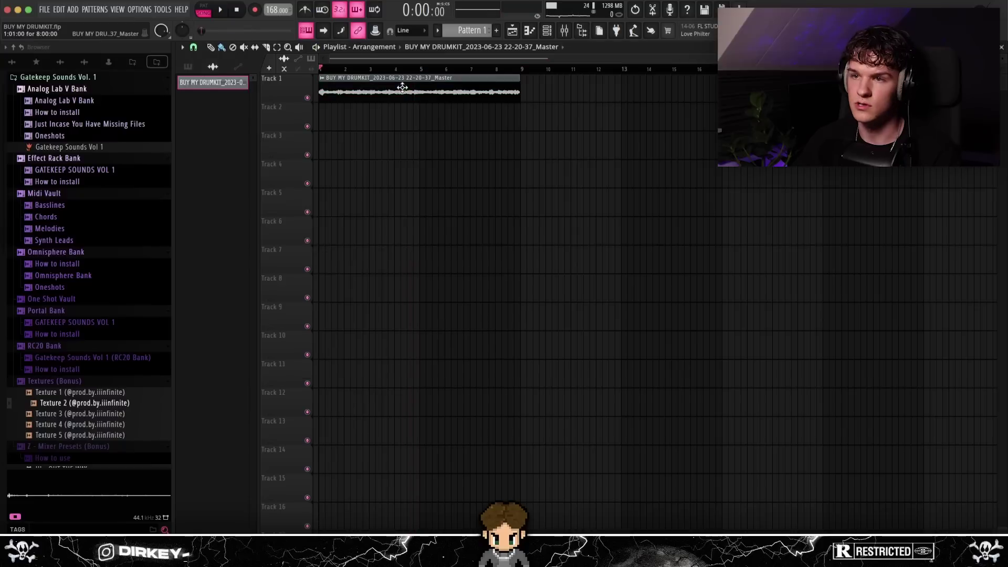
pyautogui.doubleClick(402, 87)
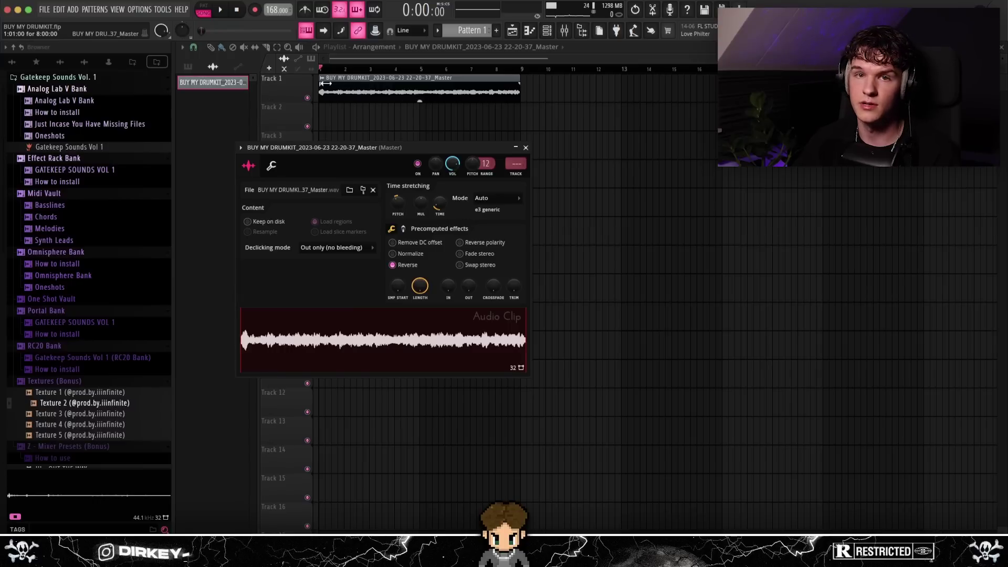
pyautogui.press('F9')
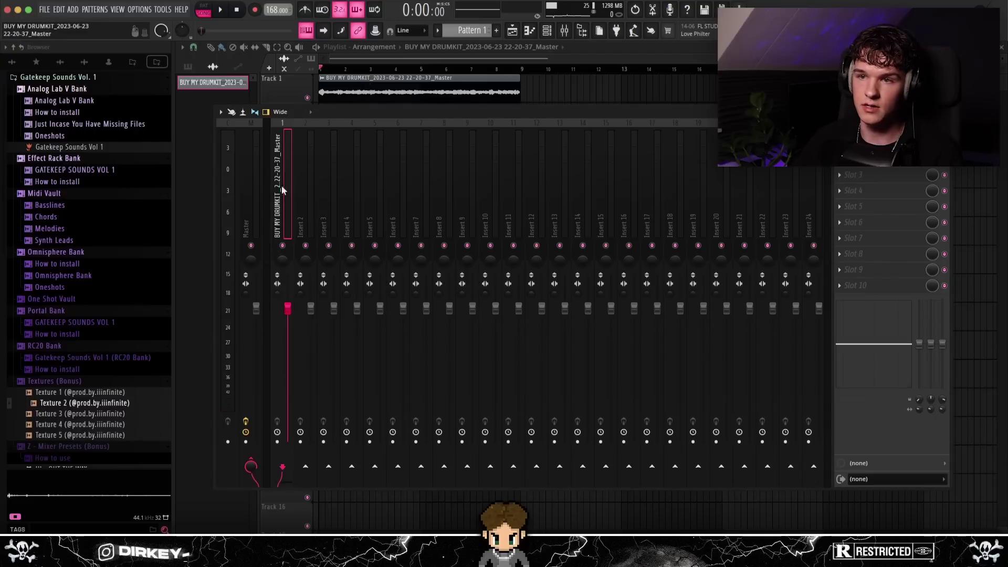
# With the clip playing, reduce the noise amount in RC-20 Retro Color, adjust its Follow setting and choose the Vinyl 1 noise type.
pyautogui.press('space')
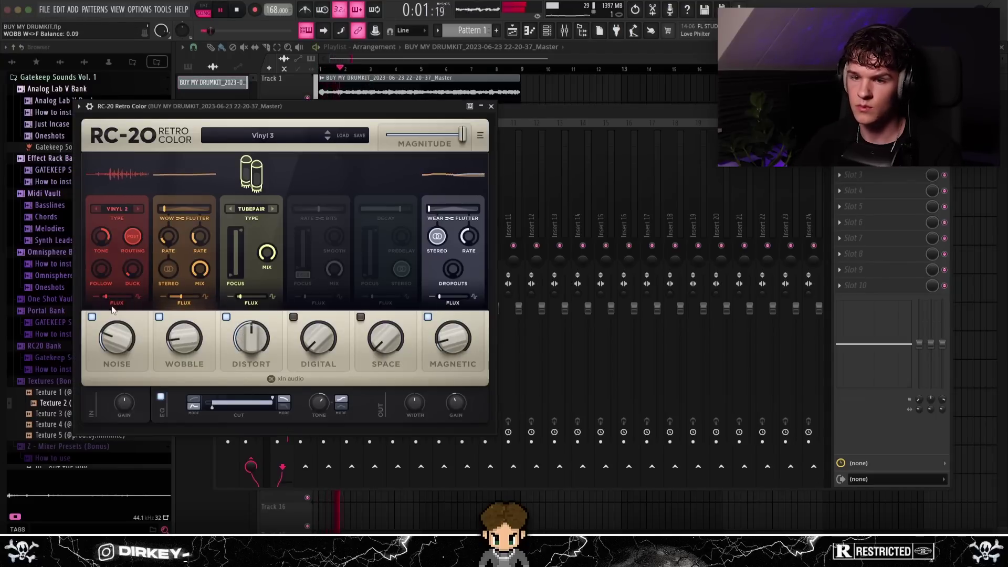
pyautogui.moveTo(116, 335); pyautogui.dragTo(116, 344)
pyautogui.moveTo(102, 272); pyautogui.dragTo(100, 251)
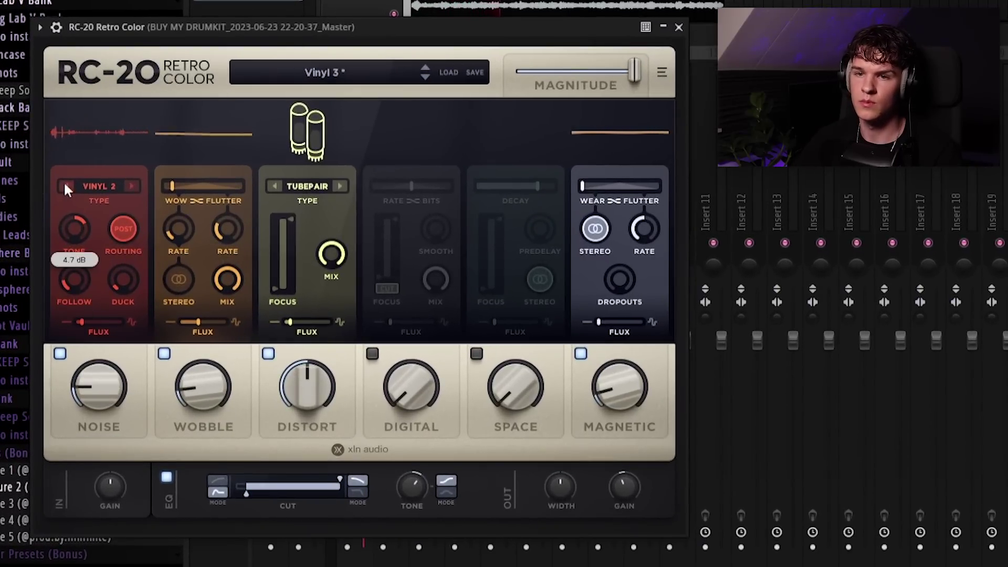
pyautogui.click(66, 187)
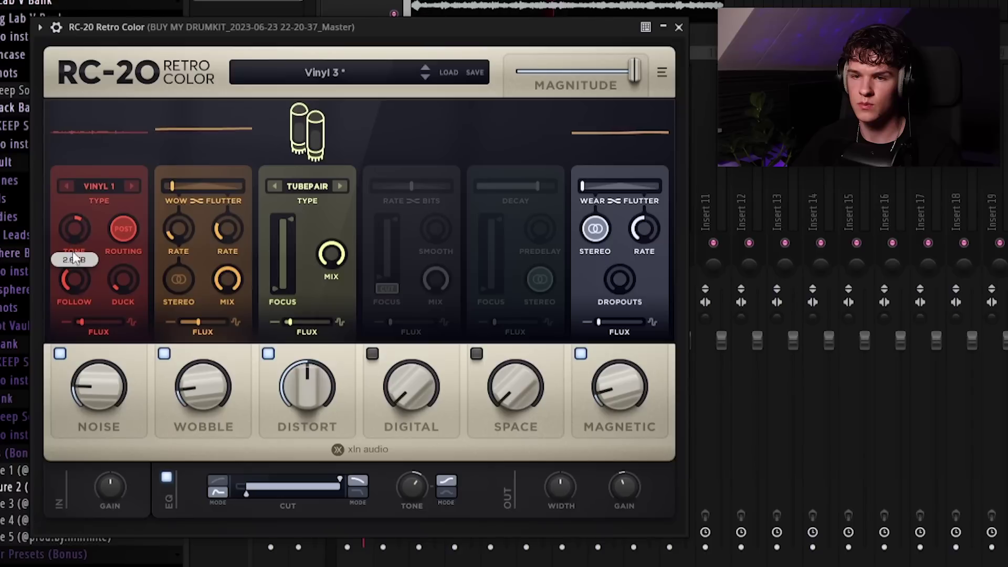
# Disable RC-20's wobble module, reduce the distortion amount and narrow the EQ cut range at both ends.
pyautogui.click(164, 354)
pyautogui.moveTo(300, 427); pyautogui.dragTo(294, 456)
pyautogui.moveTo(247, 494); pyautogui.dragTo(259, 493)
pyautogui.moveTo(340, 479); pyautogui.dragTo(333, 477)
pyautogui.moveTo(259, 493); pyautogui.dragTo(258, 494)
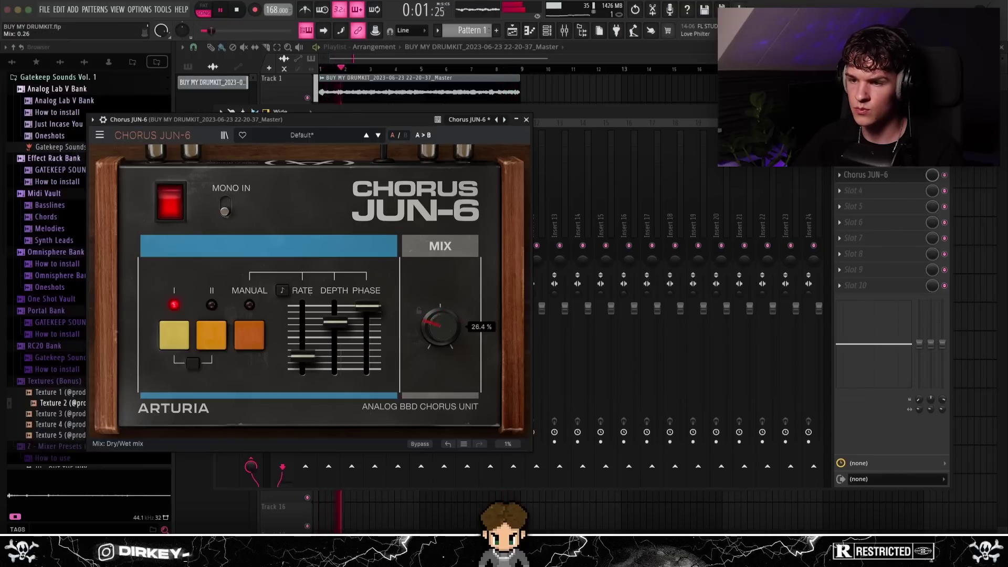
# Set the Chorus JUN-6 mix to about 23% and add ValhallaVintageVerb in slot 4 with a decay of about 2.90 s.
pyautogui.moveTo(440, 326); pyautogui.dragTo(440, 320)
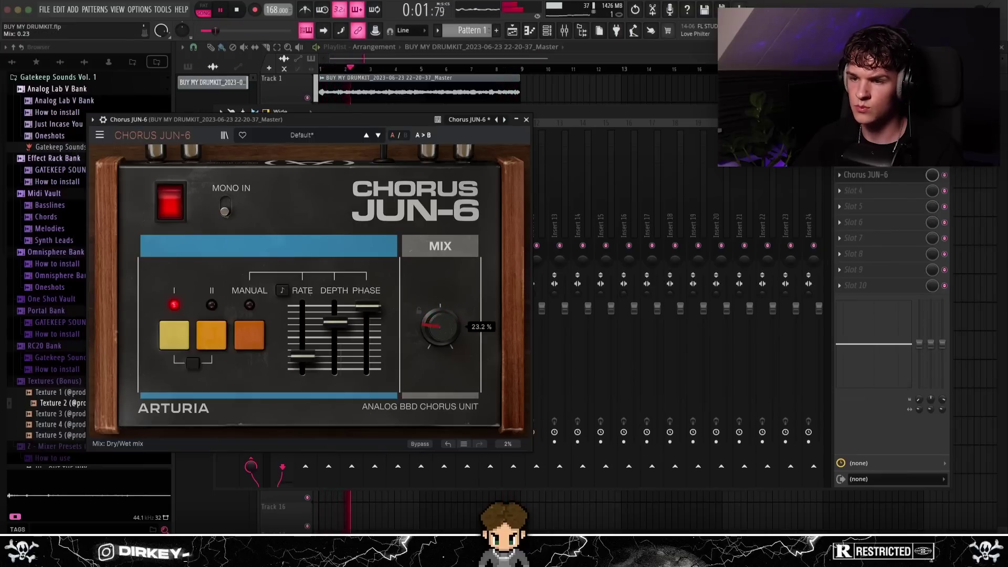
pyautogui.click(526, 120)
pyautogui.click(859, 192)
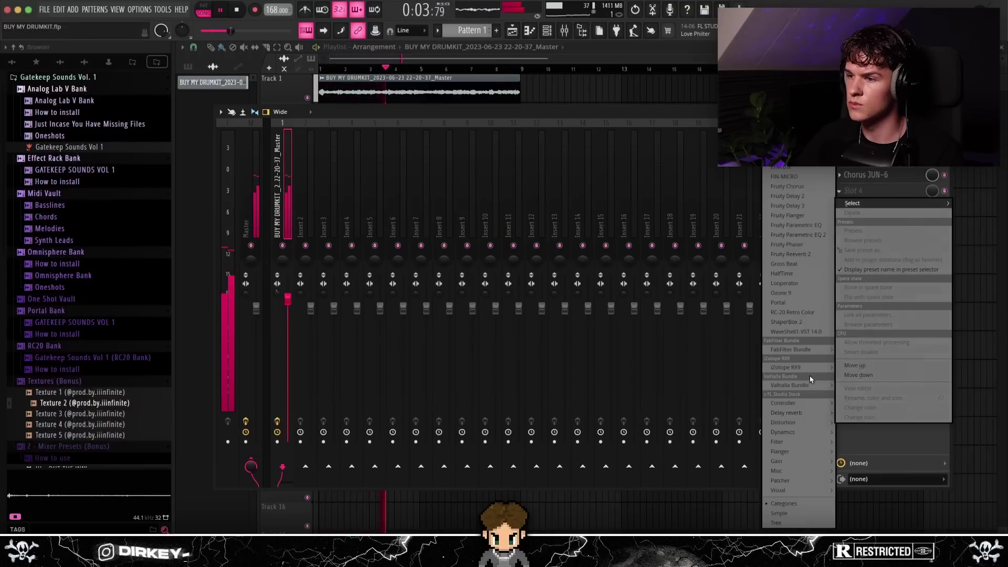
pyautogui.moveTo(790, 385)
pyautogui.click(712, 463)
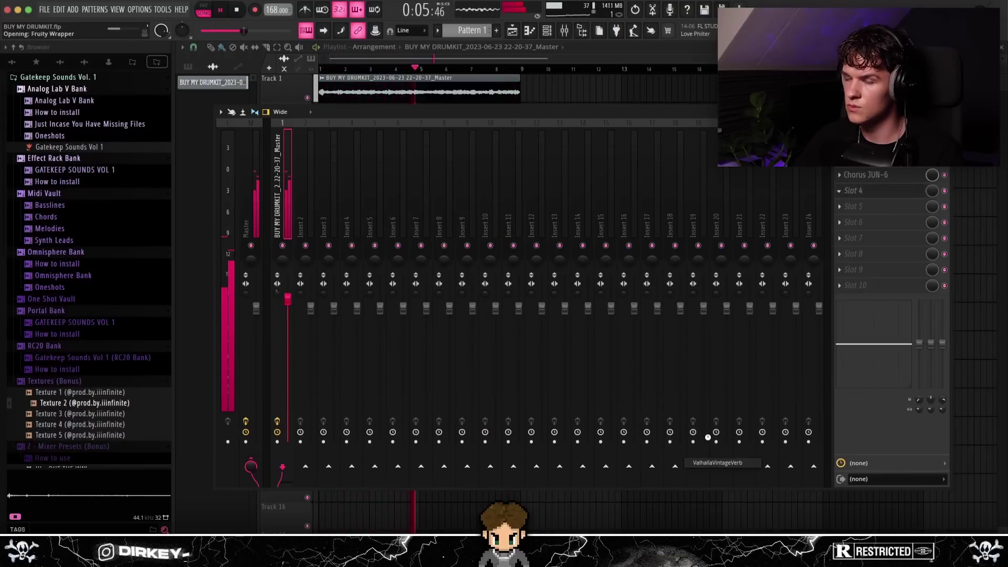
pyautogui.moveTo(195, 227); pyautogui.dragTo(192, 231)
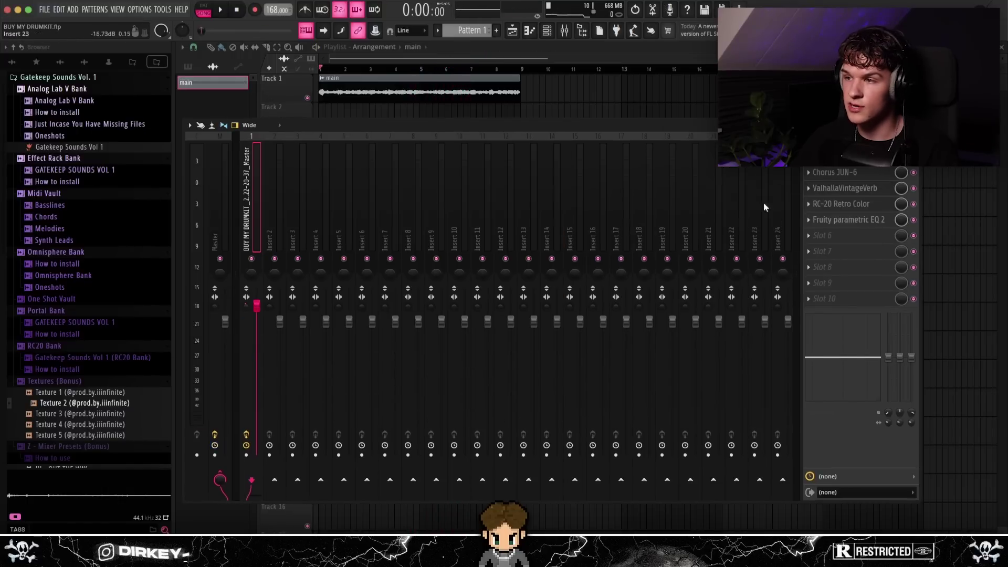
# Review the settings of both Parametric EQ 2 instances, Chorus JUN-6, ValhallaVintageVerb and RC-20 Retro Color on the melody's mixer track.
pyautogui.click(834, 160)
pyautogui.moveTo(434, 149); pyautogui.dragTo(462, 133)
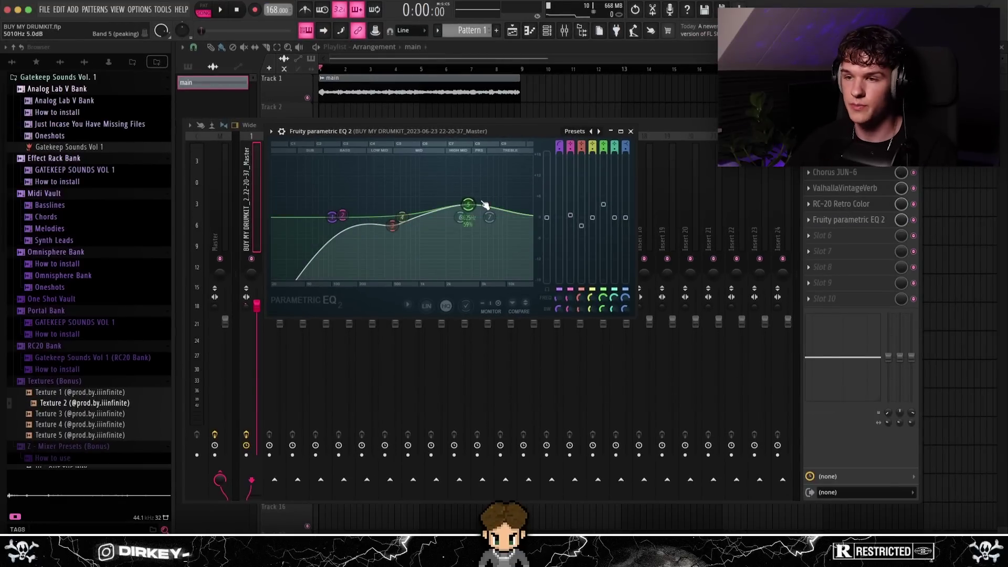
pyautogui.click(834, 172)
pyautogui.moveTo(265, 120); pyautogui.dragTo(299, 113)
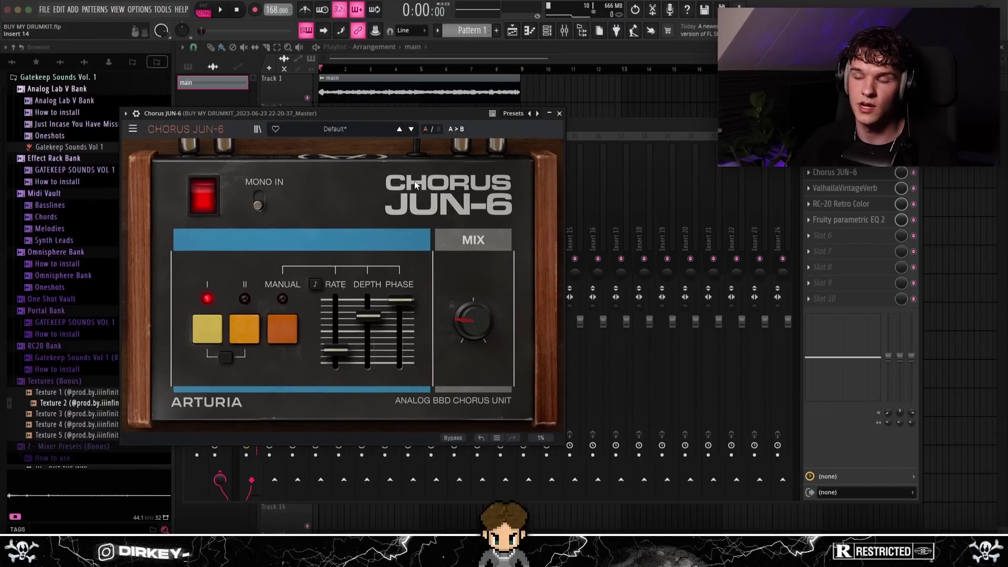
pyautogui.click(845, 190)
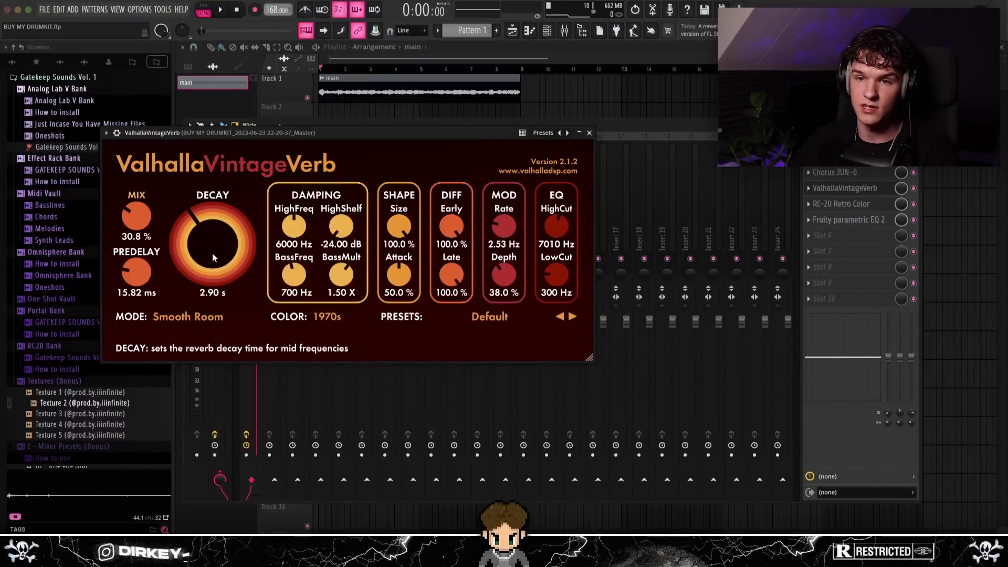
pyautogui.press('Escape')
pyautogui.click(822, 204)
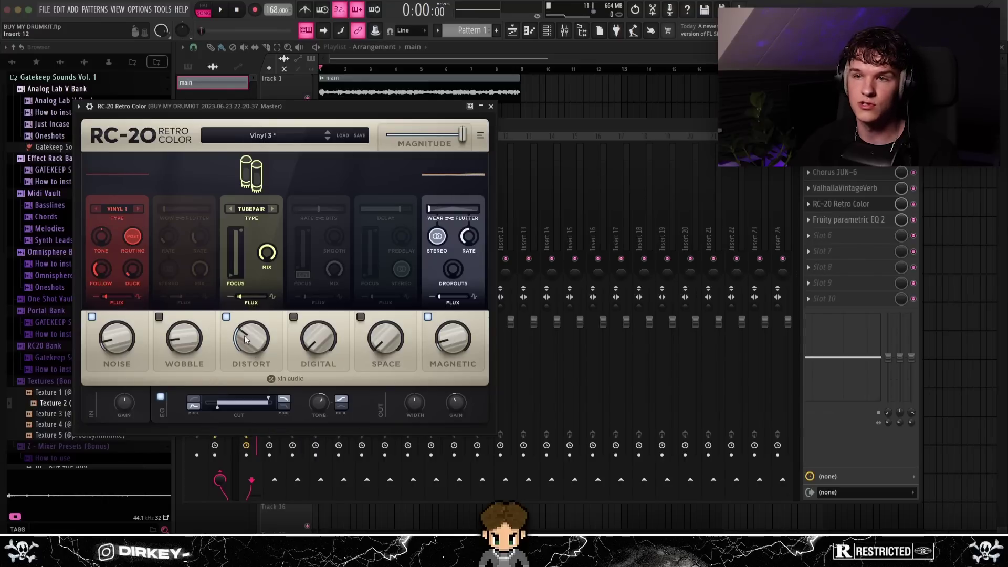
pyautogui.press('Escape')
pyautogui.click(846, 219)
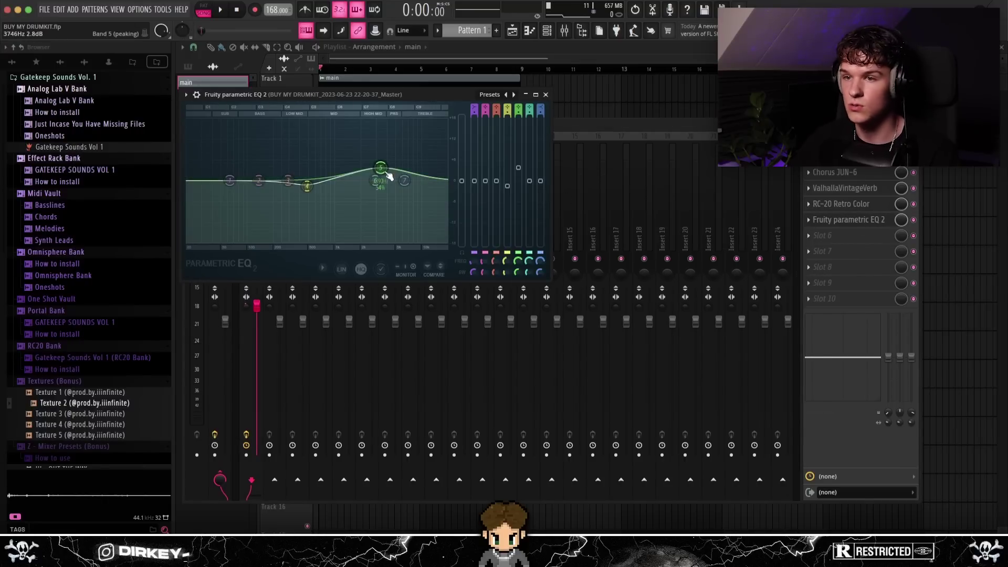
# Duplicate the main clip to bar 9, move the copy to Track 2 and make it unique.
pyautogui.hotkey('ctrl', 'b')
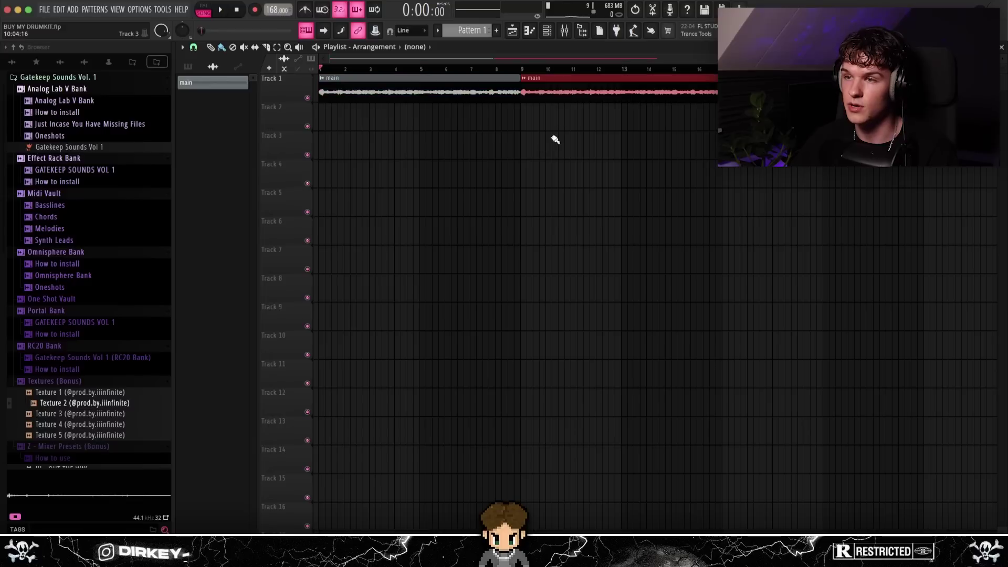
pyautogui.moveTo(542, 128); pyautogui.dragTo(584, 109)
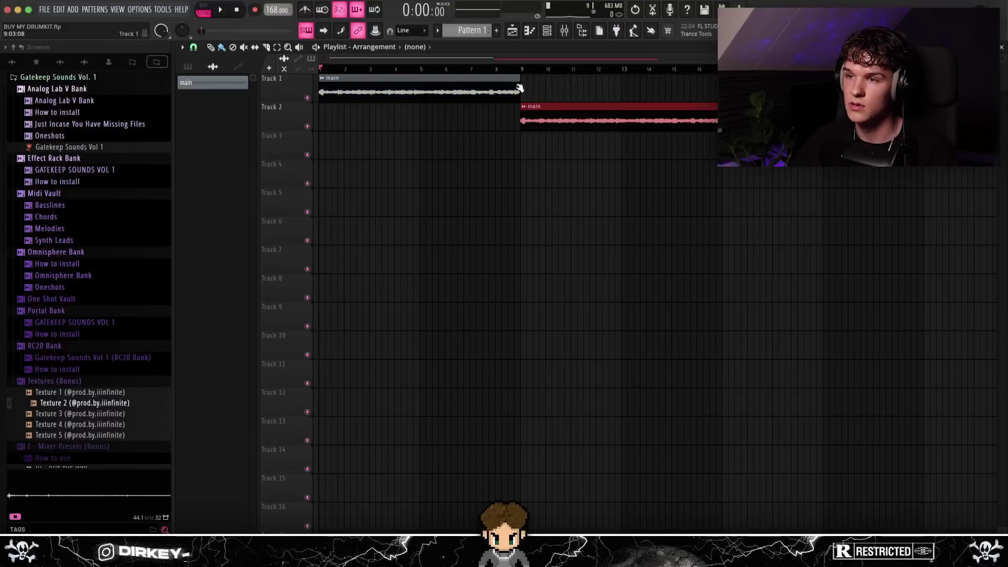
pyautogui.click(523, 107)
pyautogui.click(581, 181)
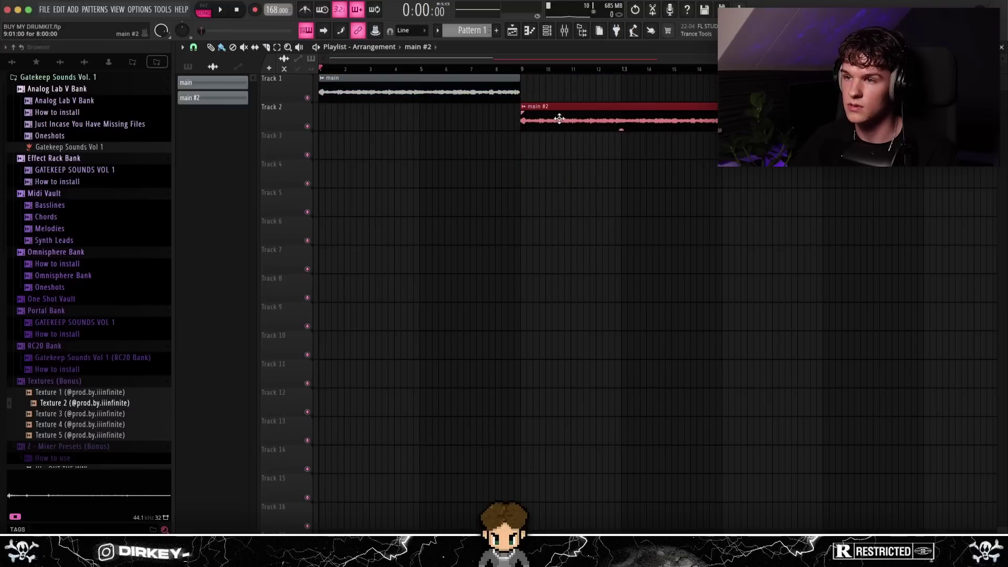
# Open the settings of the main #2 clip on Track 2 and recolour the clip pink.
pyautogui.doubleClick(558, 118)
pyautogui.click(426, 145)
pyautogui.click(436, 174)
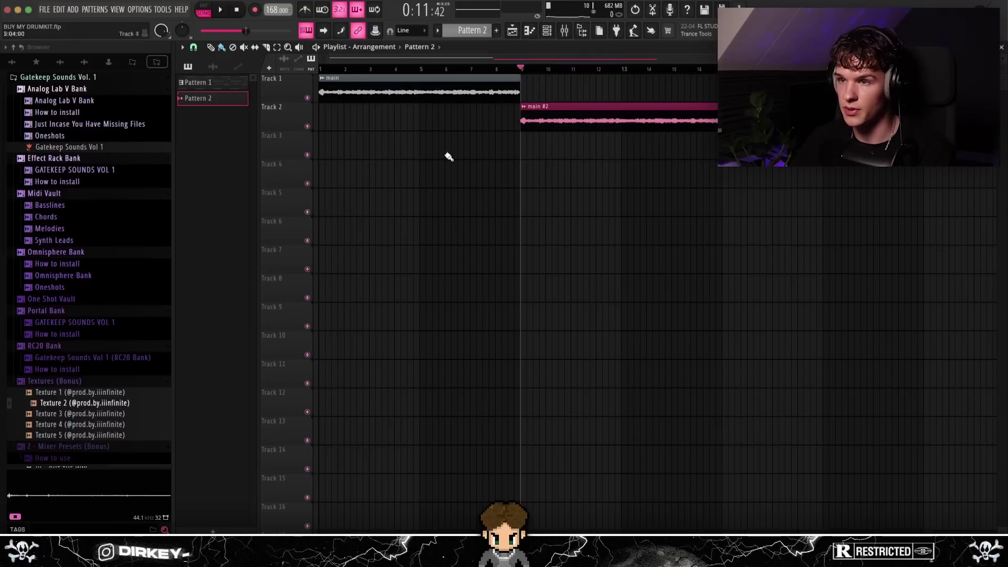
# Place Pattern 2 on Track 3, extend it across bars 1 to 8, and add another copy at bar 9.
pyautogui.click(344, 150)
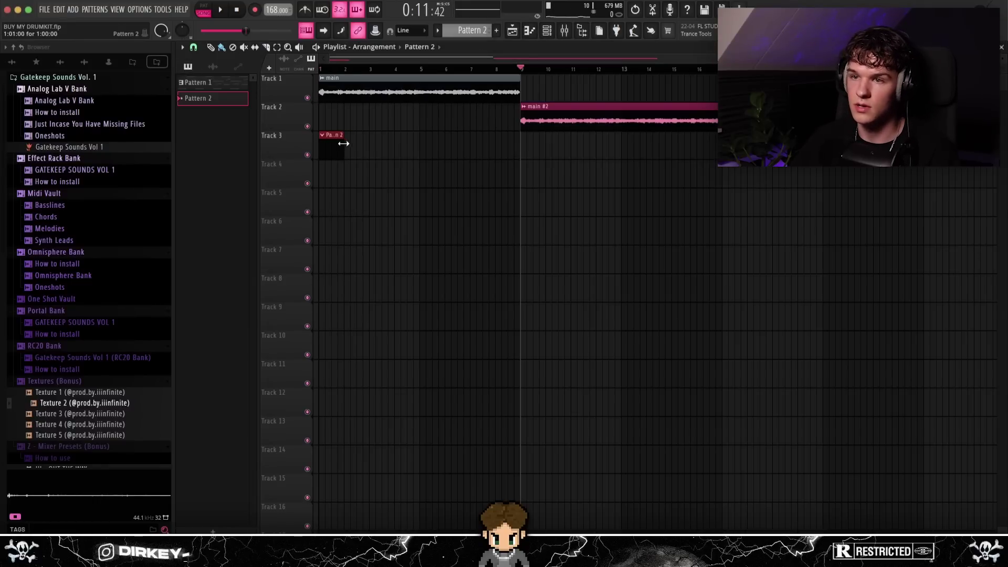
pyautogui.moveTo(343, 143); pyautogui.dragTo(519, 143)
pyautogui.click(525, 143)
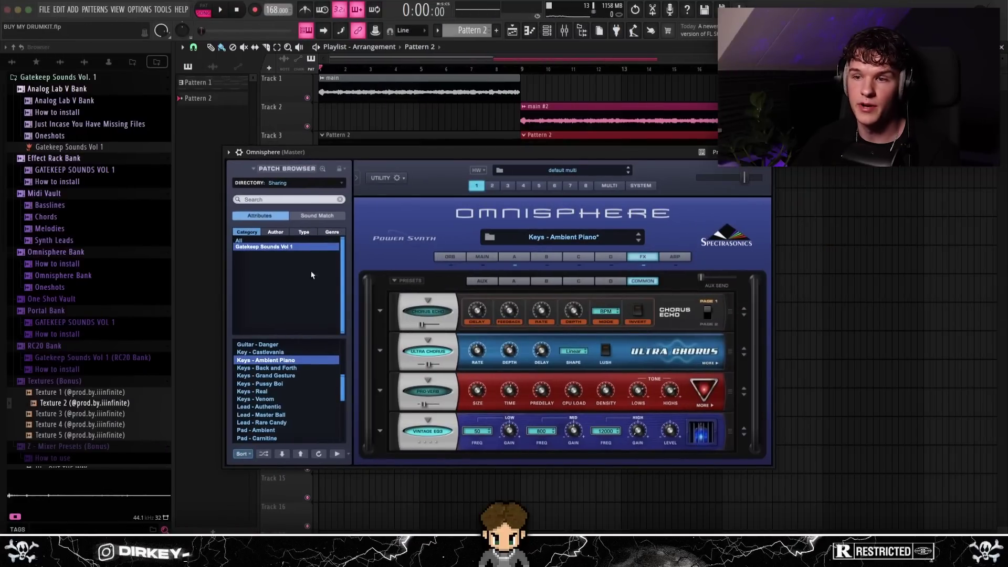
# Start the Omnisphere melody in Pattern 2 with a half-bar C#7 note followed by a group starting on G#7.
pyautogui.scroll(2, 344, 385)
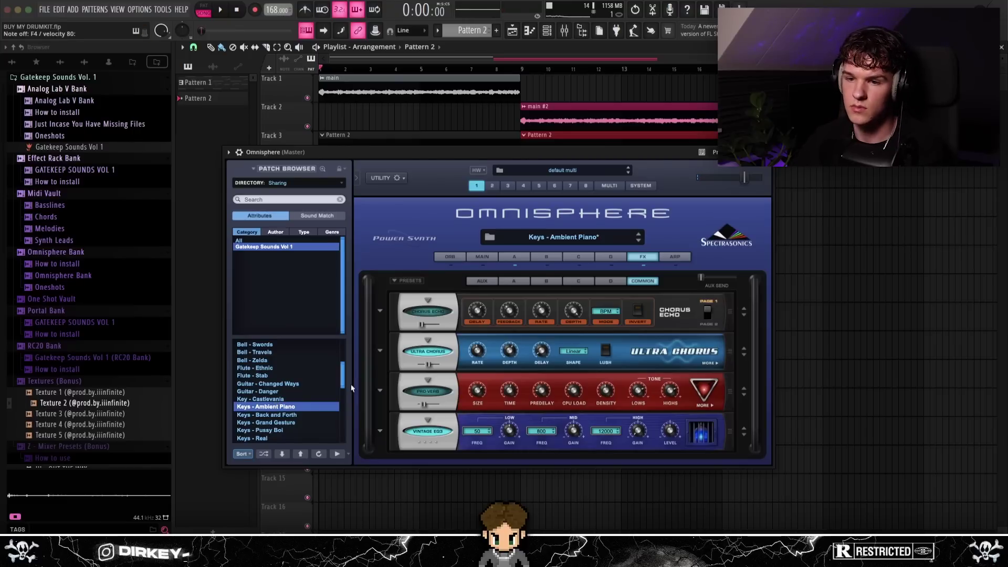
pyautogui.press('F7')
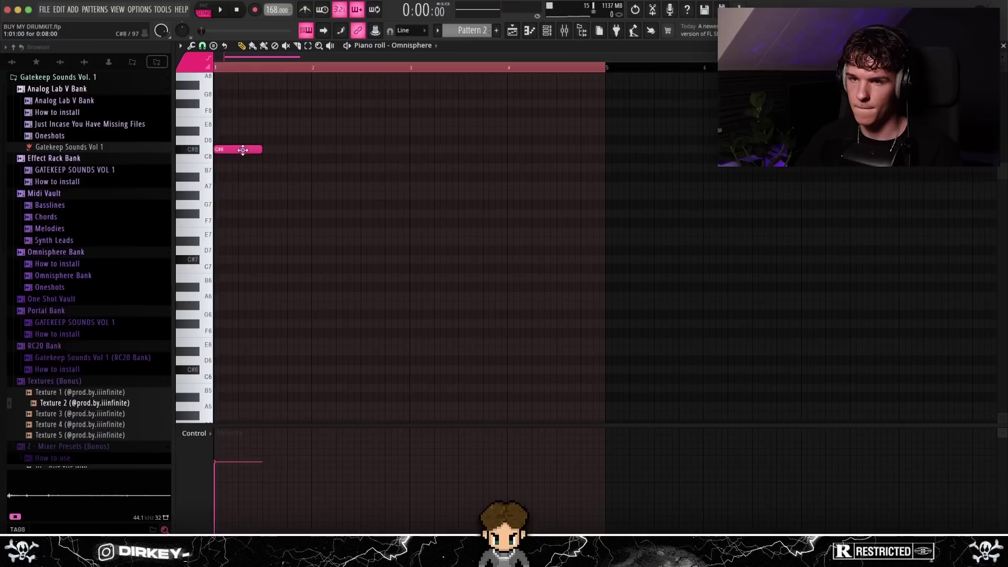
pyautogui.press('space')
pyautogui.press('space')
pyautogui.moveTo(240, 151); pyautogui.dragTo(241, 265)
pyautogui.press('space')
pyautogui.click(261, 166)
pyautogui.rightClick(261, 167)
pyautogui.click(265, 195)
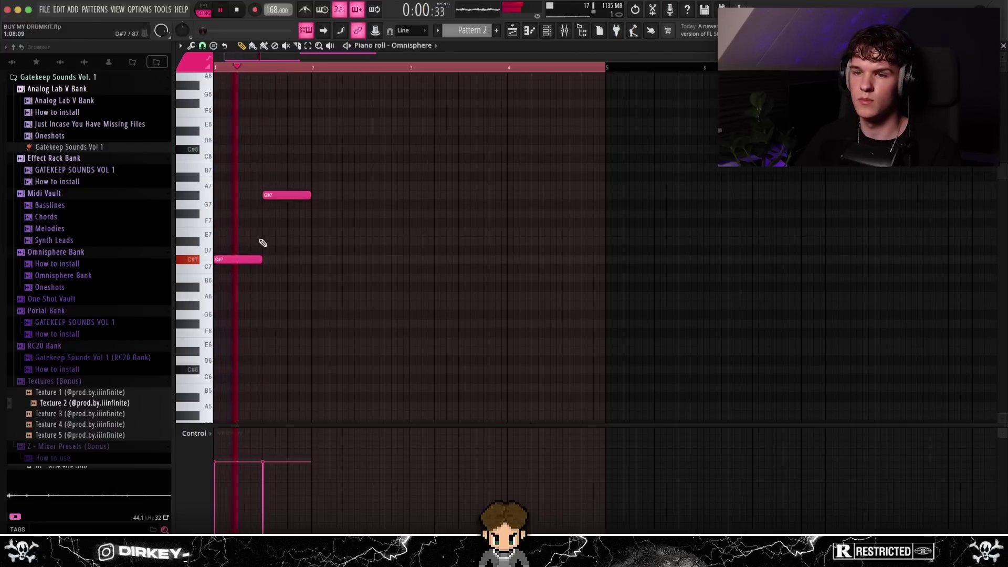
pyautogui.press('space')
pyautogui.click(239, 232)
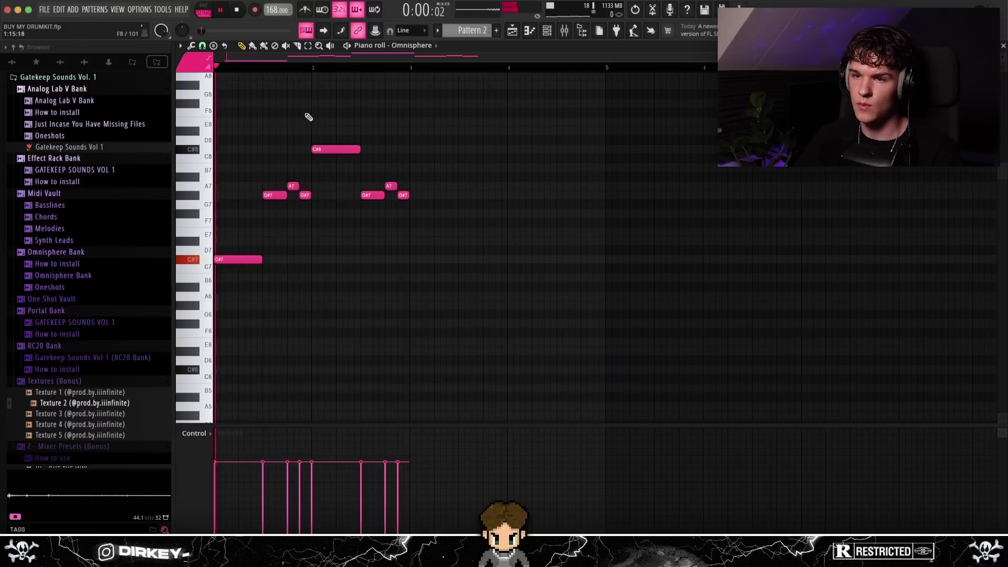
# Play the two-bar phrase and lower its last two short notes to E7 and D#7.
pyautogui.press('space')
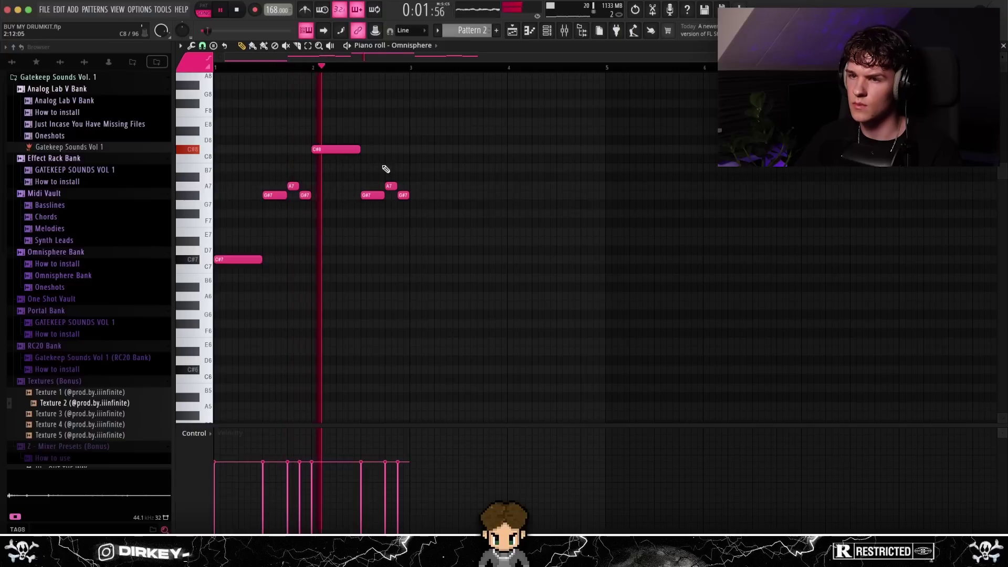
pyautogui.press('space')
pyautogui.moveTo(390, 183); pyautogui.dragTo(392, 235)
pyautogui.press('space')
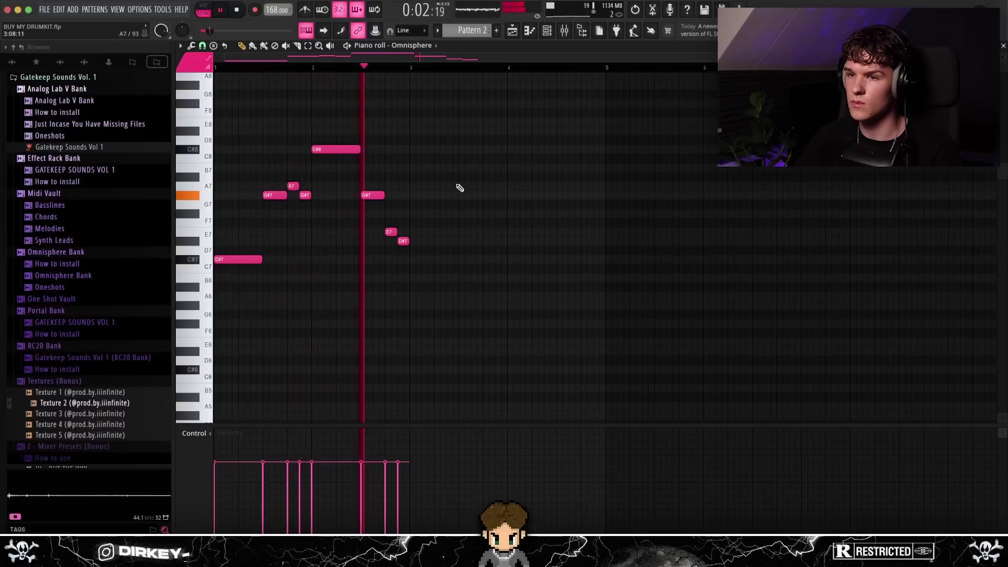
# Duplicate the two-bar phrase, raise the copy's last two notes an octave, and repeat the four bars to fill eight.
pyautogui.hotkey('ctrl', 'b')
pyautogui.moveTo(570, 218); pyautogui.dragTo(612, 251)
pyautogui.hotkey('ctrl', 'Up')
pyautogui.hotkey('ctrl', 'd')
pyautogui.hotkey('ctrl', 'b')
pyautogui.scroll(-2, 587, 69)
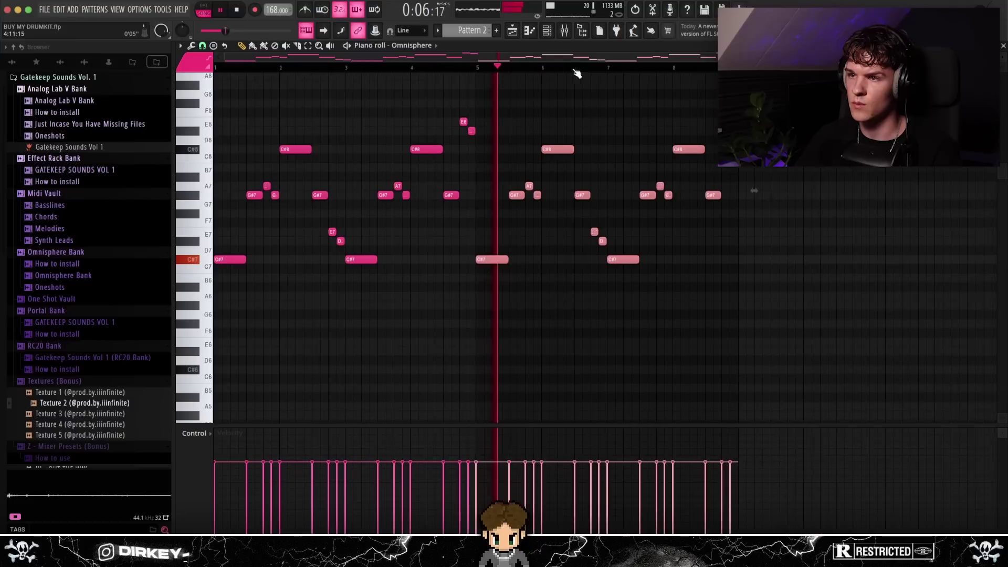
# Randomize the melody's note velocities with a bipolar velocity level of 27%.
pyautogui.hotkey('alt', 'r')
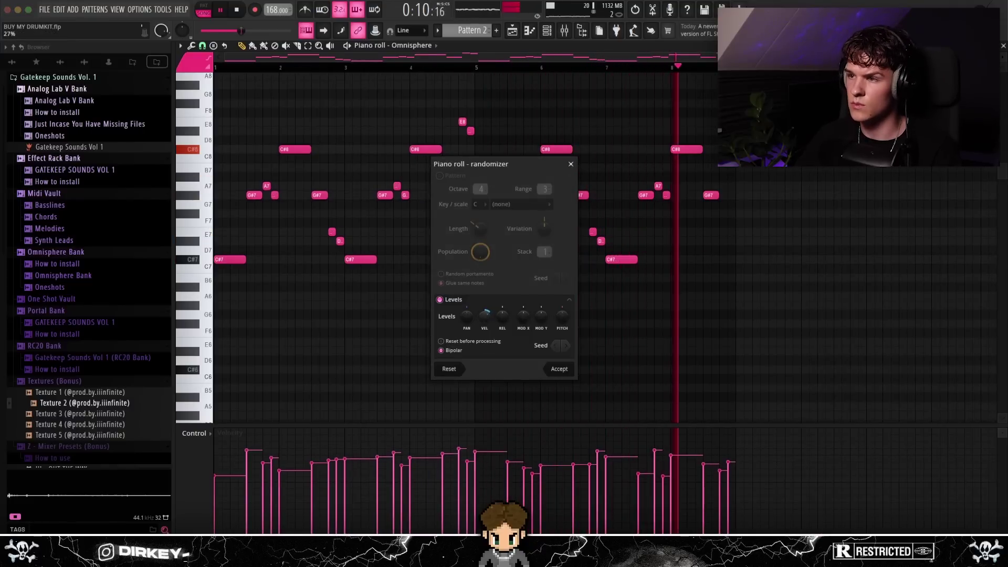
pyautogui.moveTo(824, 109); pyautogui.dragTo(123, 313)
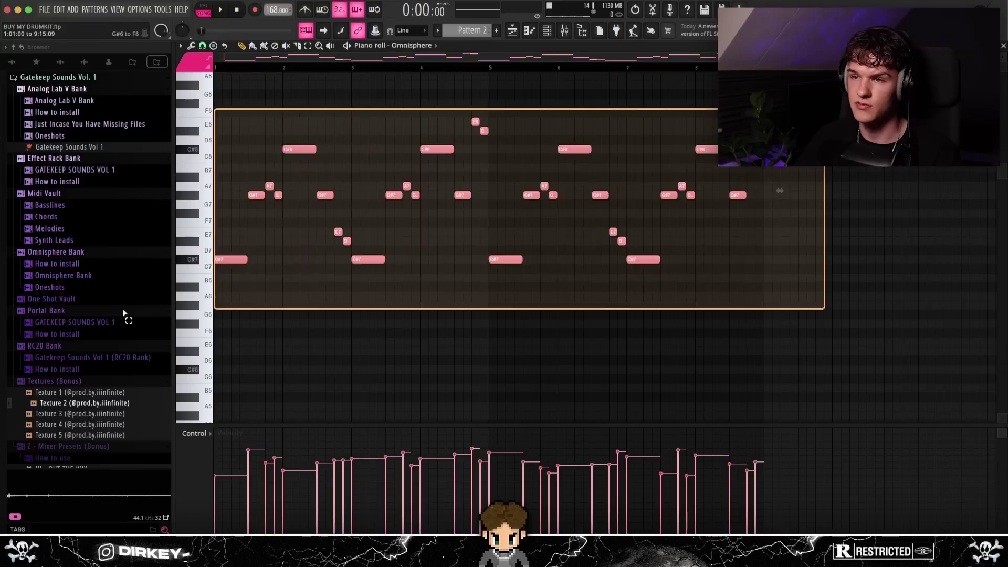
pyautogui.hotkey('ctrl', 'd')
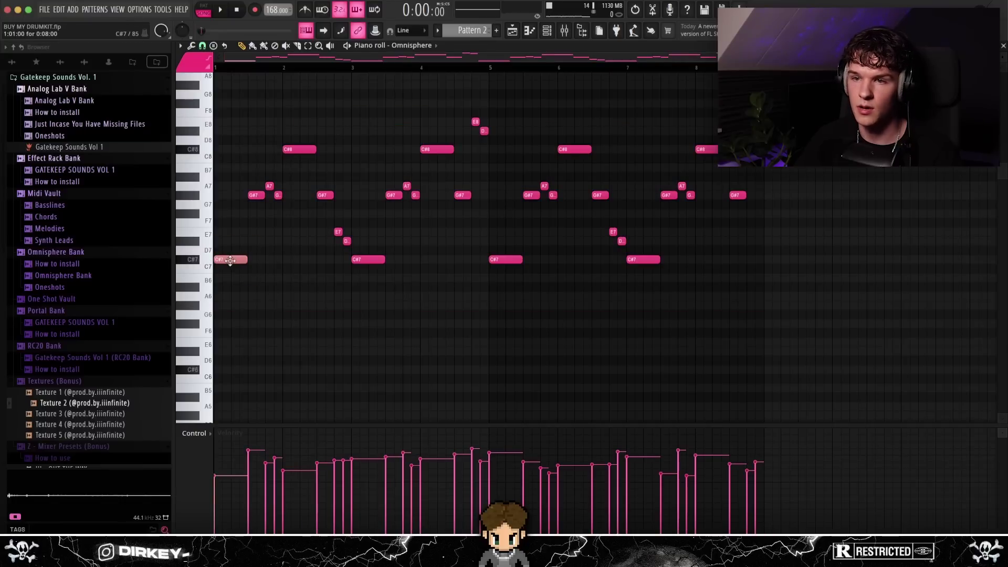
# Try a simpler first phrase with one G#7 note replacing the three-note group and the C#8 lowered an octave.
pyautogui.moveTo(246, 202); pyautogui.dragTo(286, 179)
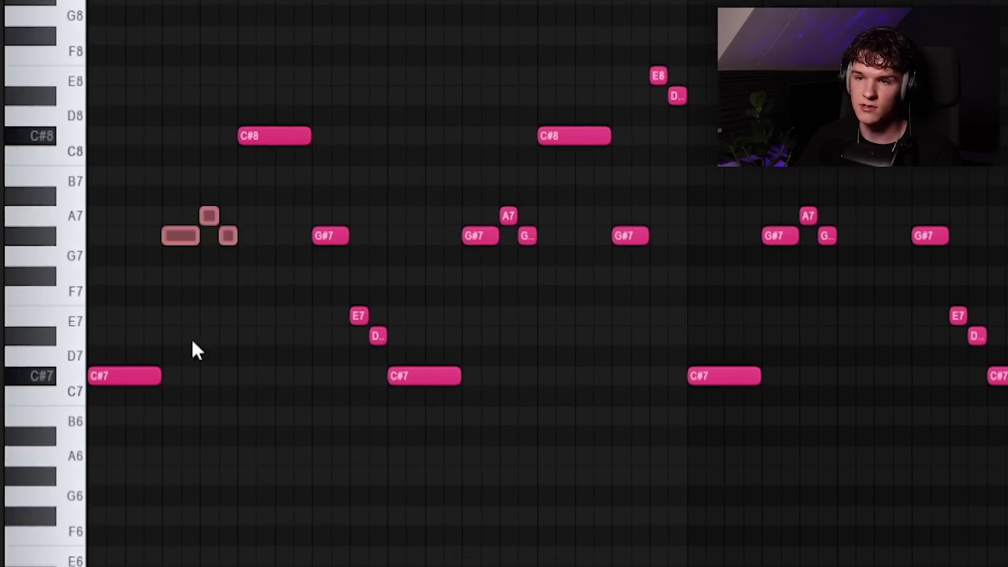
pyautogui.press('Delete')
pyautogui.click(248, 195)
pyautogui.moveTo(286, 126); pyautogui.dragTo(287, 144)
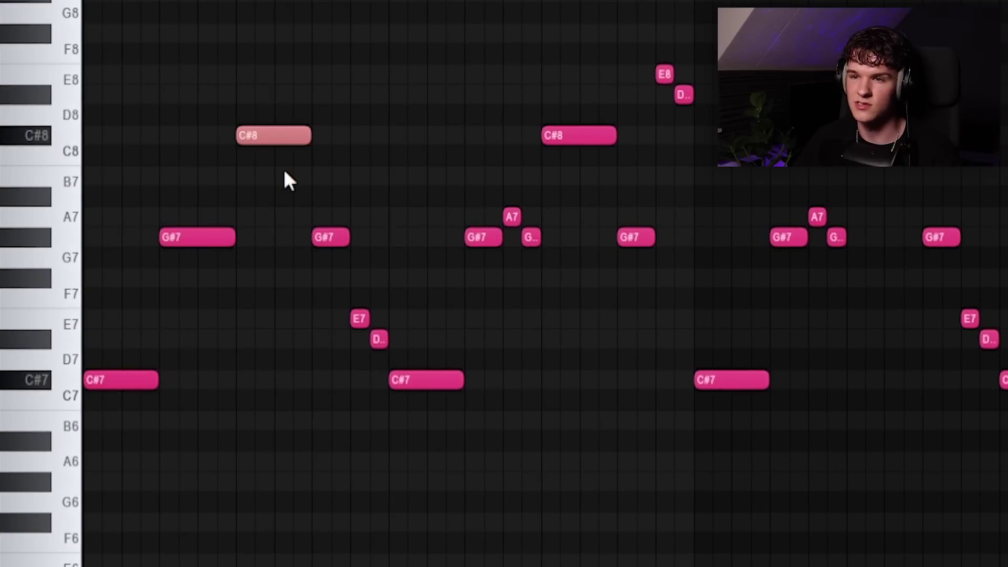
pyautogui.hotkey('ctrl', 'Down')
pyautogui.press('space')
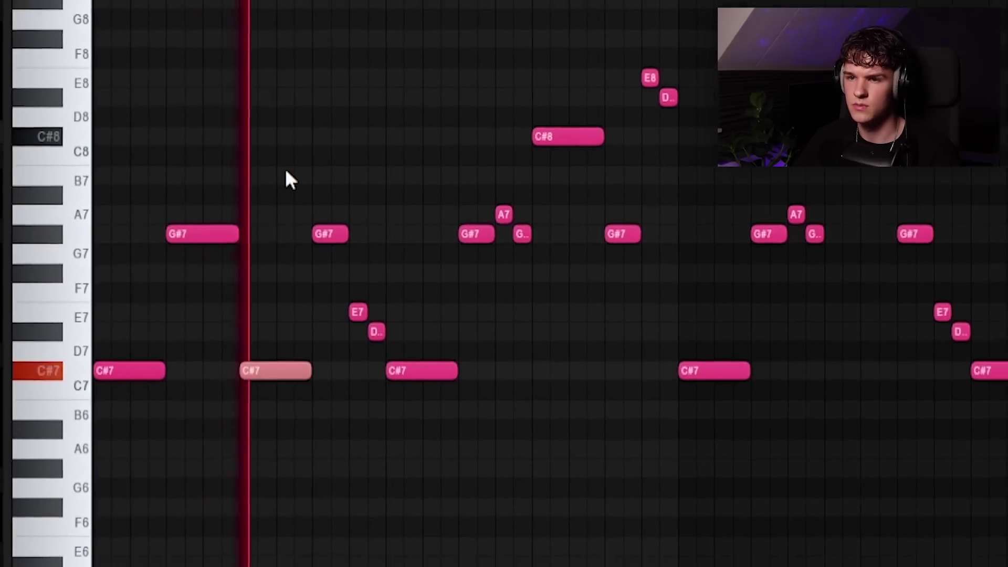
pyautogui.press('space')
pyautogui.hotkey('ctrl', 'z')
pyautogui.hotkey('ctrl', 'z')
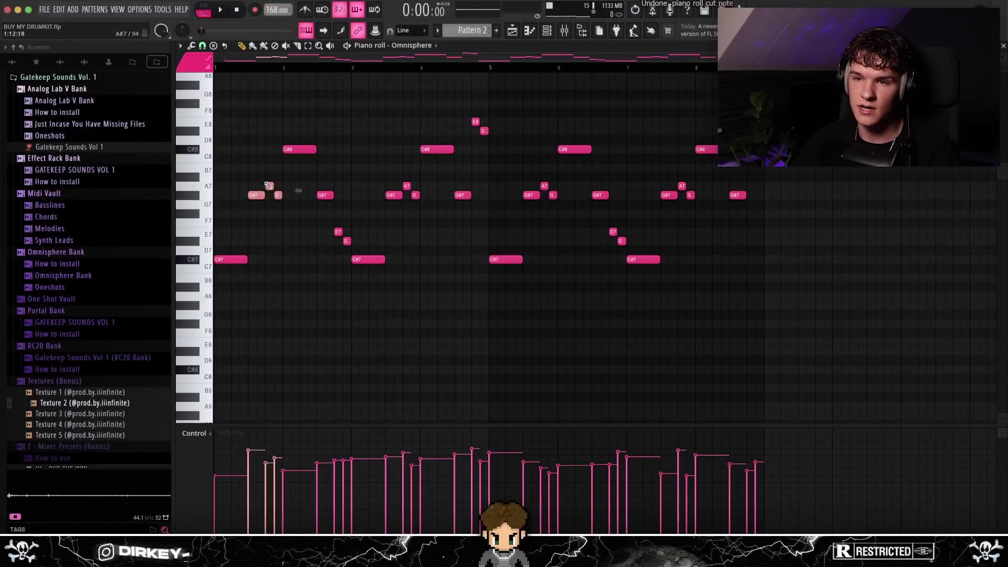
# Examine the short passing notes and the C#8 octave jump in the melody's first two bars.
pyautogui.scroll(2, 278, 73)
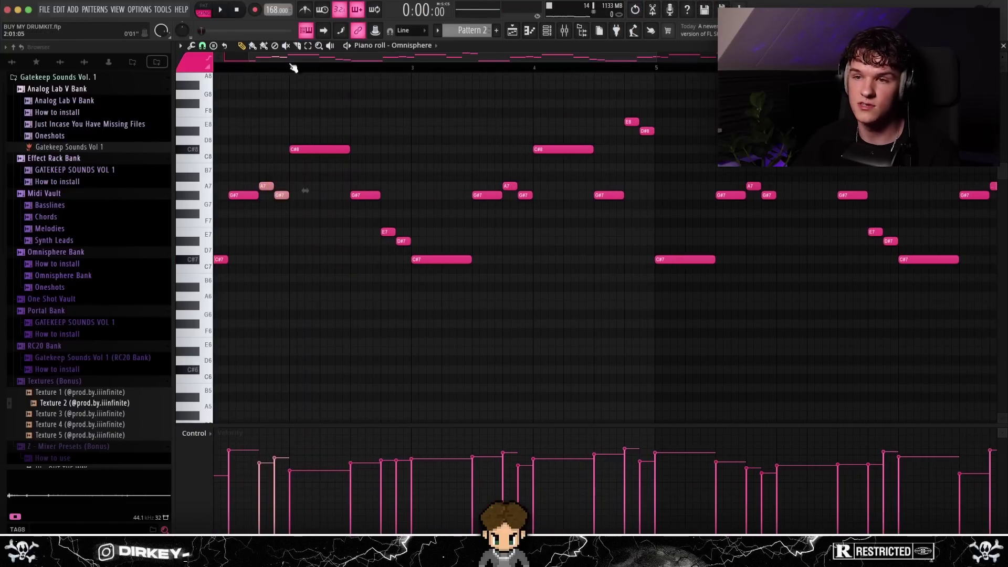
pyautogui.scroll(-2, 269, 74)
pyautogui.moveTo(294, 149); pyautogui.dragTo(294, 260)
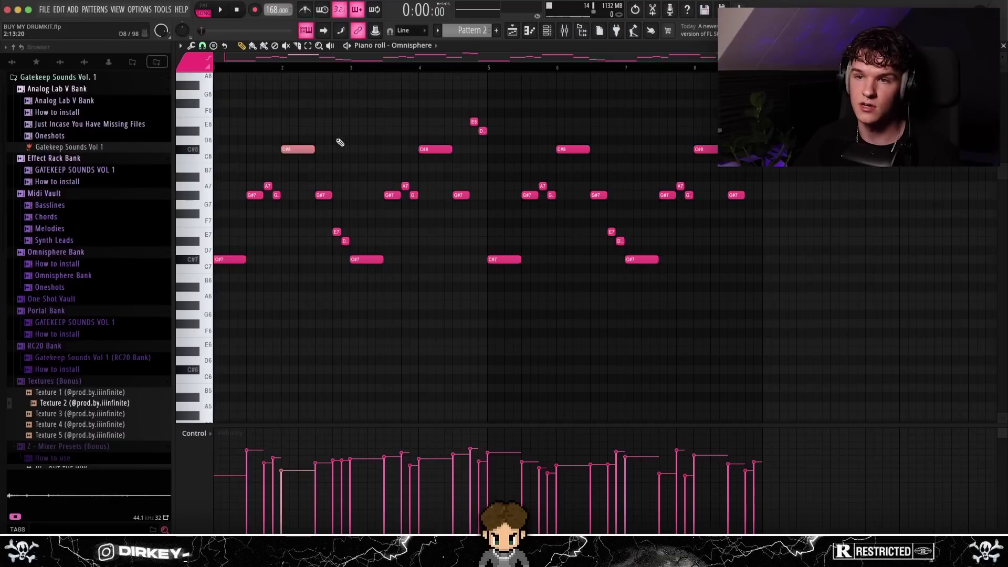
pyautogui.scroll(1, 321, 146)
pyautogui.scroll(3, 338, 231)
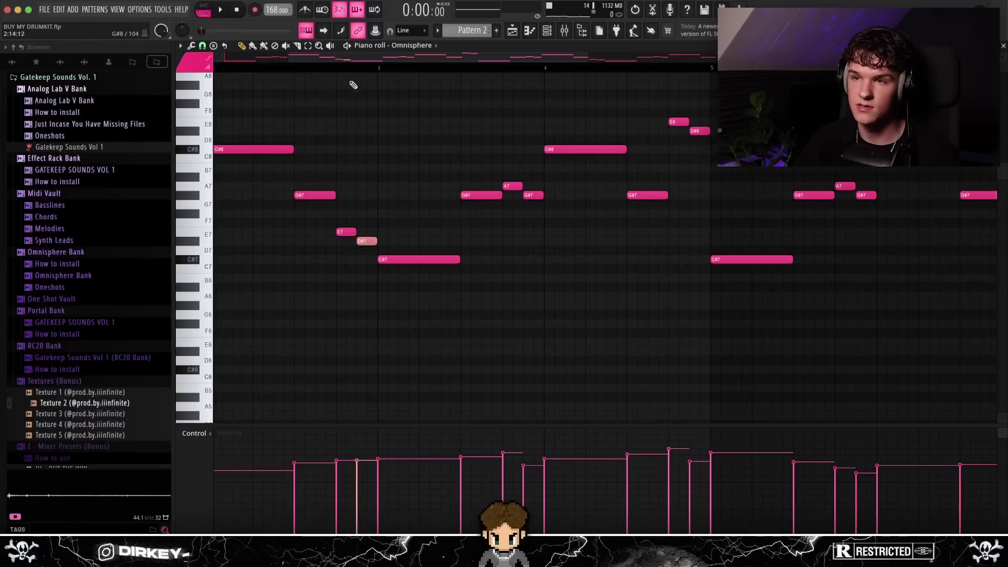
pyautogui.scroll(-4, 341, 72)
pyautogui.moveTo(331, 219); pyautogui.dragTo(342, 235)
pyautogui.moveTo(263, 173); pyautogui.dragTo(281, 196)
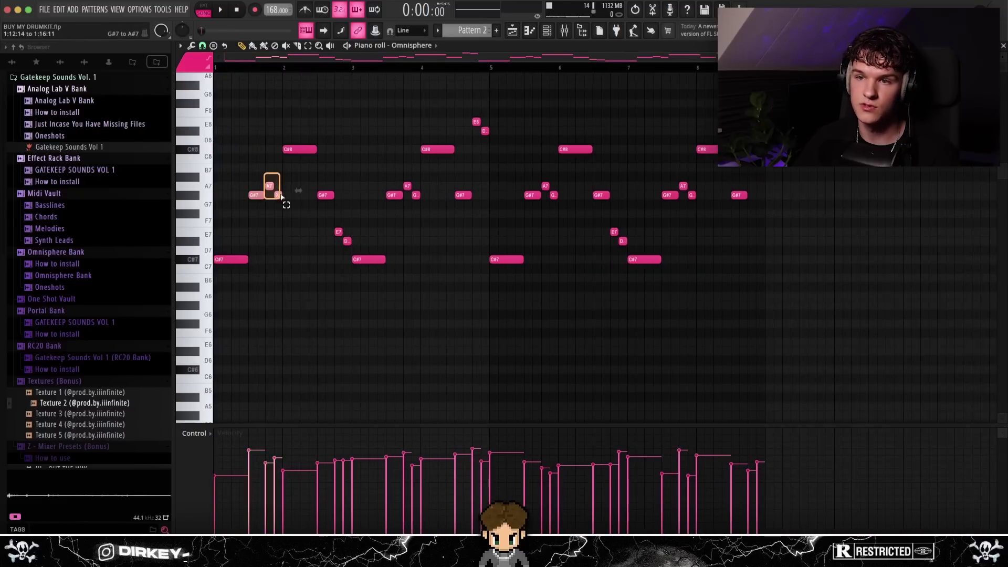
pyautogui.moveTo(332, 219); pyautogui.dragTo(352, 245)
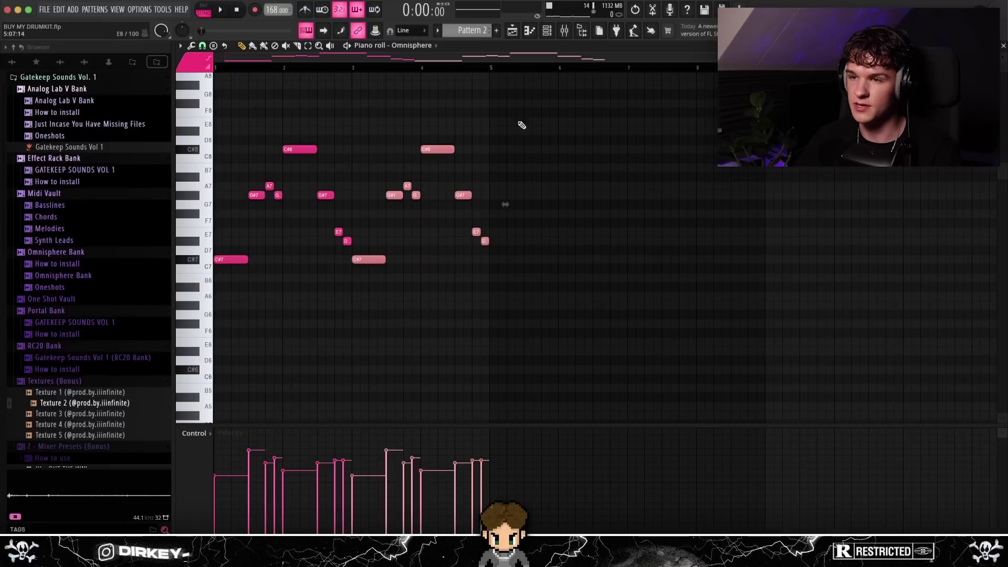
# Raise the last two notes of bar 4 an octave and duplicate the four-bar phrase to fill eight bars.
pyautogui.moveTo(518, 122); pyautogui.dragTo(362, 303)
pyautogui.moveTo(462, 231); pyautogui.dragTo(495, 245)
pyautogui.hotkey('ctrl', 'Up')
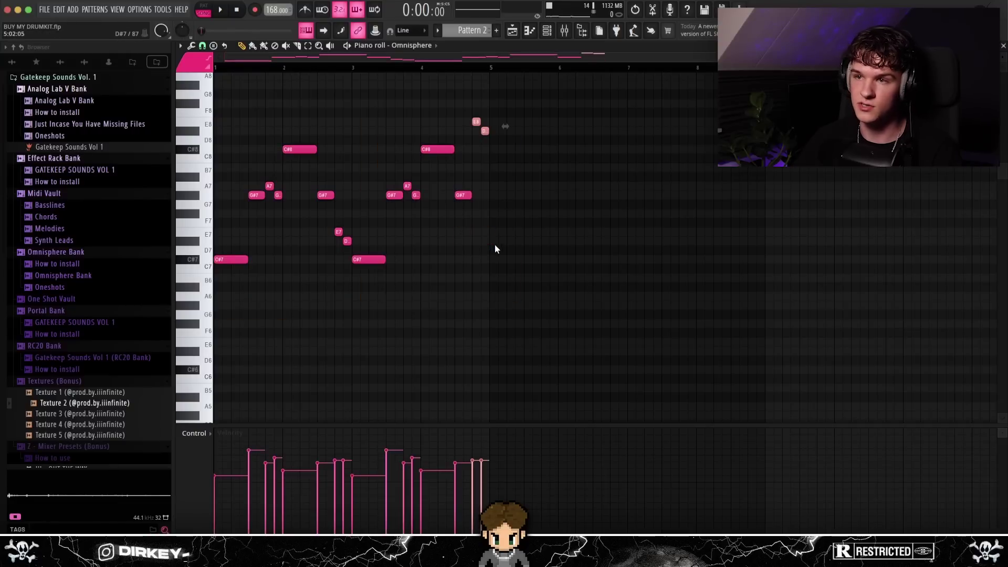
pyautogui.hotkey('ctrl', 'b')
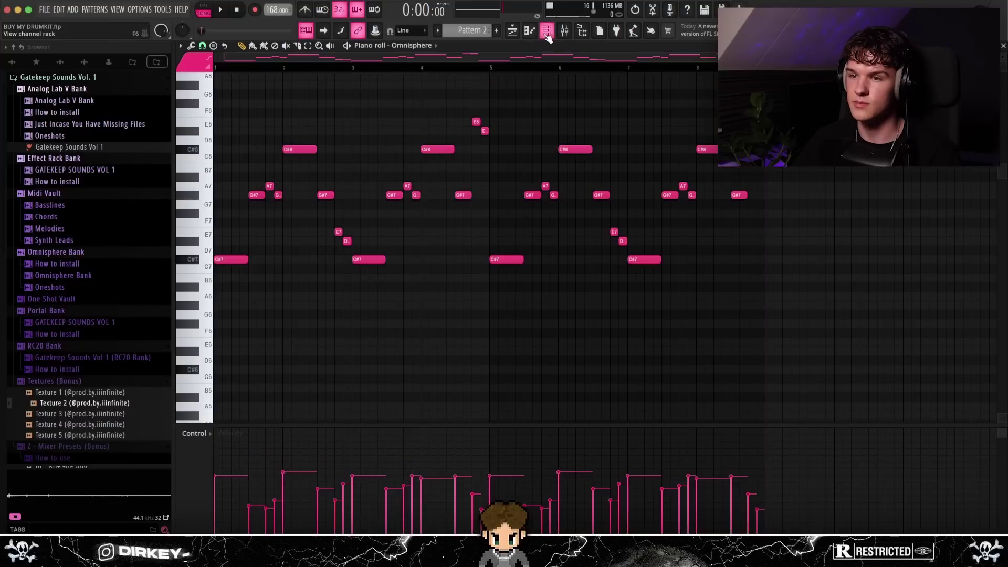
# Route Omnisphere to mixer track 2 and shape its Parametric EQ 2 with a narrow band 4 cut and slight band 6 boost.
pyautogui.click(546, 32)
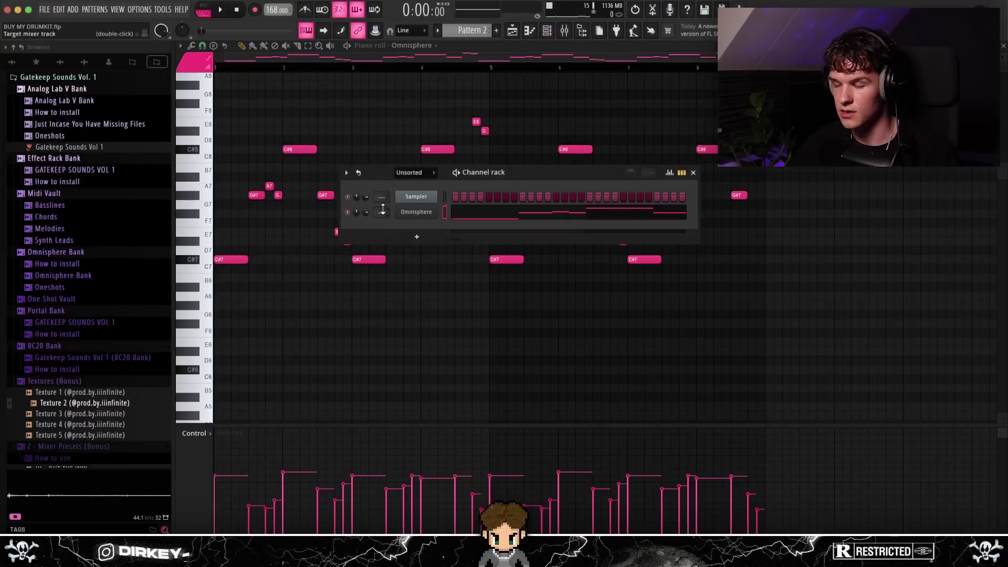
pyautogui.doubleClick(383, 209)
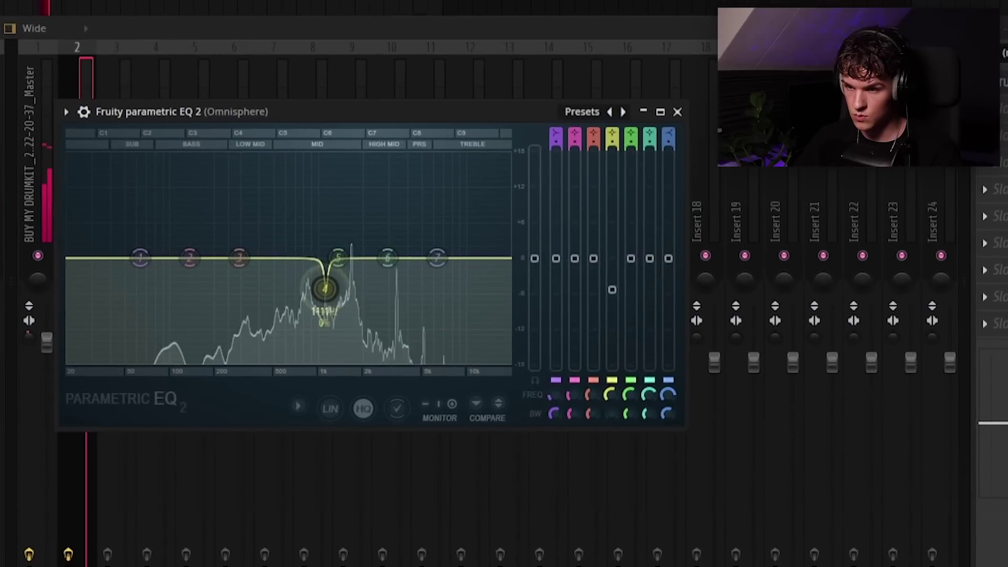
pyautogui.moveTo(420, 274); pyautogui.dragTo(469, 246)
pyautogui.moveTo(411, 235); pyautogui.dragTo(410, 252)
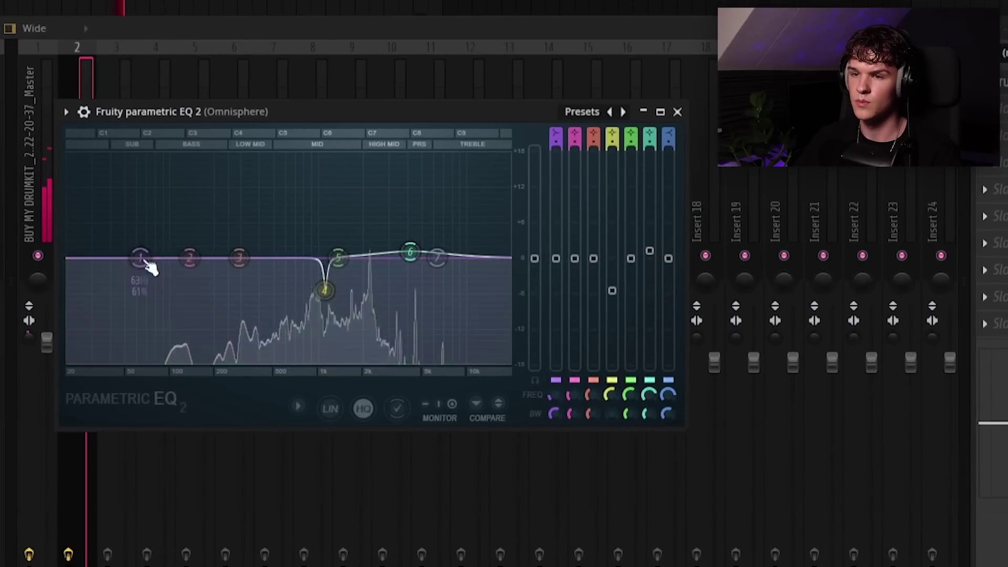
# Change EQ band 1 on the Omnisphere track to a high pass filter and raise its cutoff frequency.
pyautogui.rightClick(141, 258)
pyautogui.moveTo(173, 304)
pyautogui.click(226, 353)
pyautogui.rightClick(139, 260)
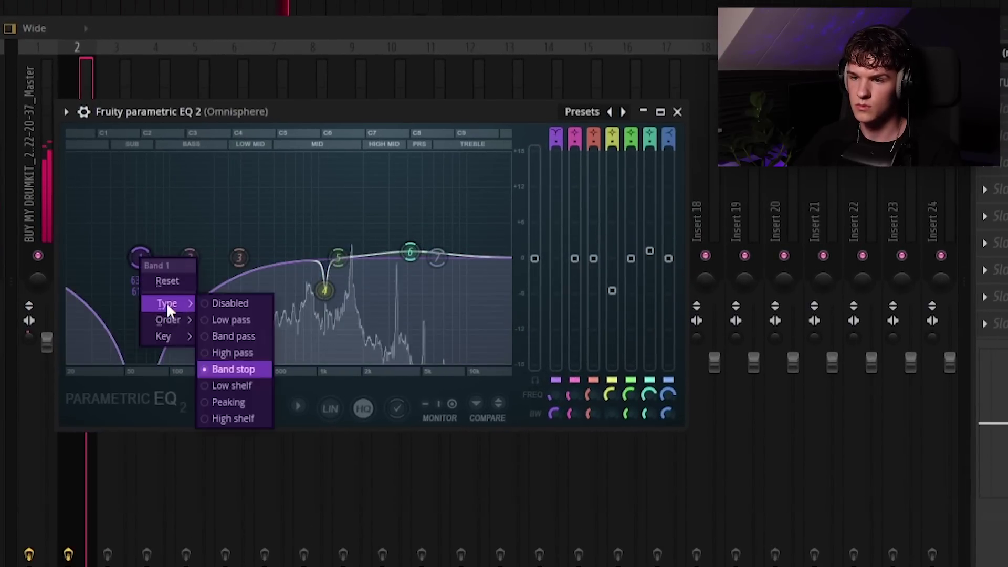
pyautogui.click(224, 355)
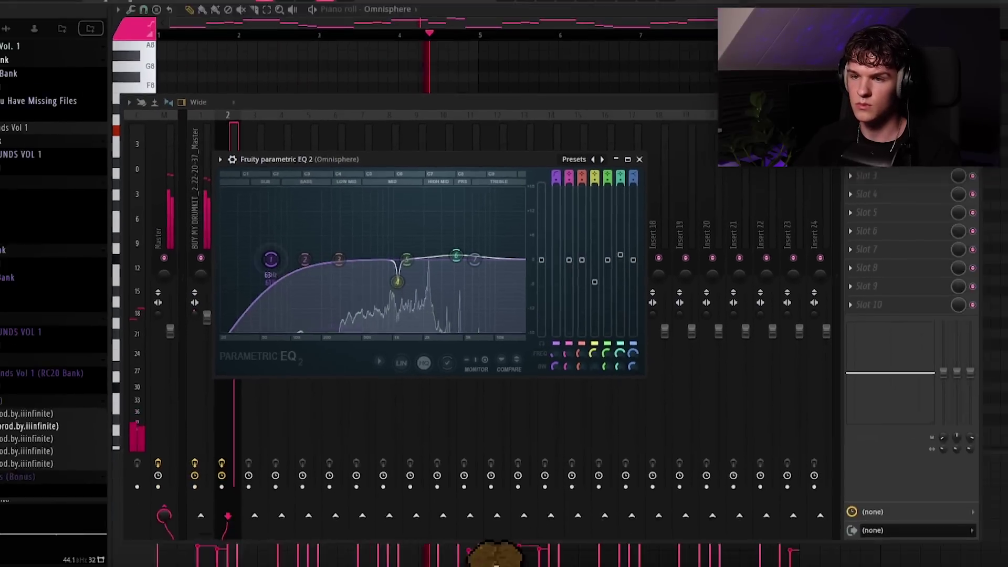
pyautogui.moveTo(271, 259); pyautogui.dragTo(294, 259)
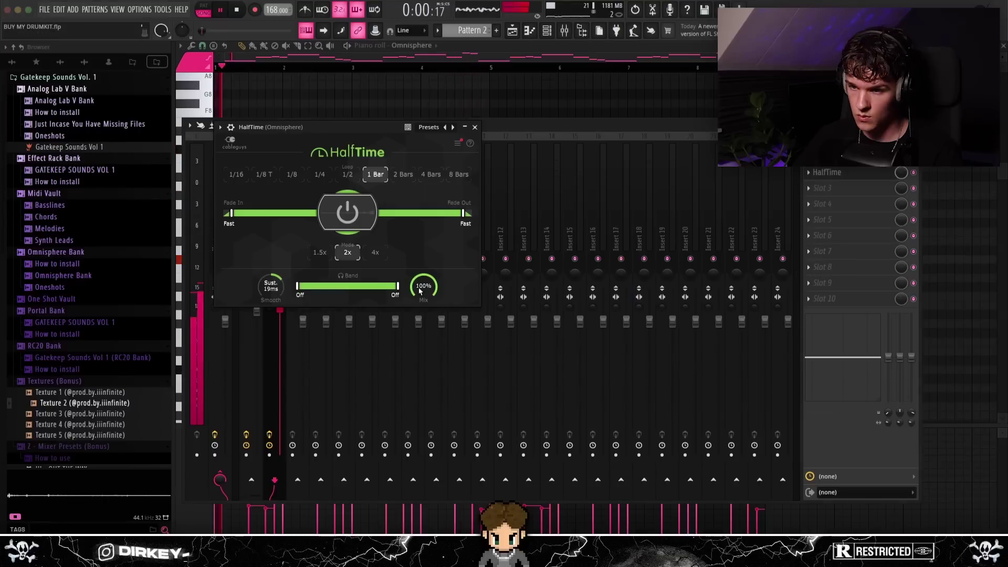
# Set the HalfTime mix to 29% and add Fruity Delay 3 in slot 3 of the Omnisphere track.
pyautogui.moveTo(423, 285); pyautogui.dragTo(423, 293)
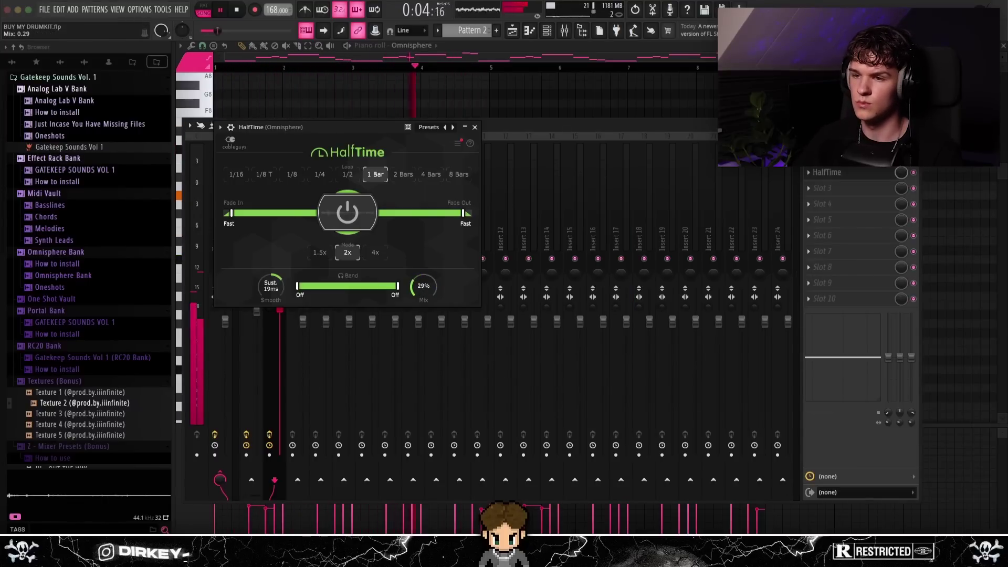
pyautogui.click(474, 127)
pyautogui.click(808, 188)
pyautogui.moveTo(840, 200)
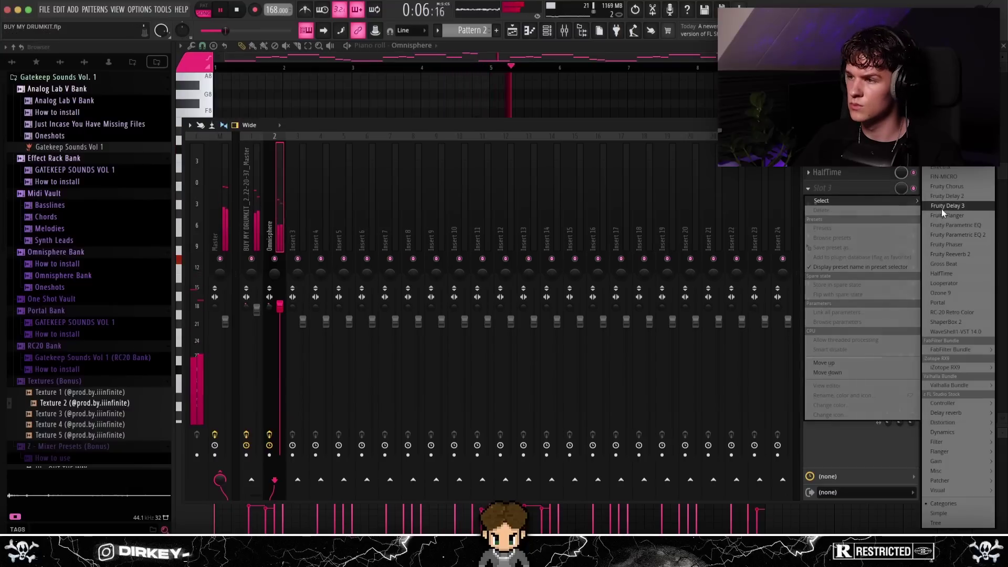
pyautogui.click(945, 206)
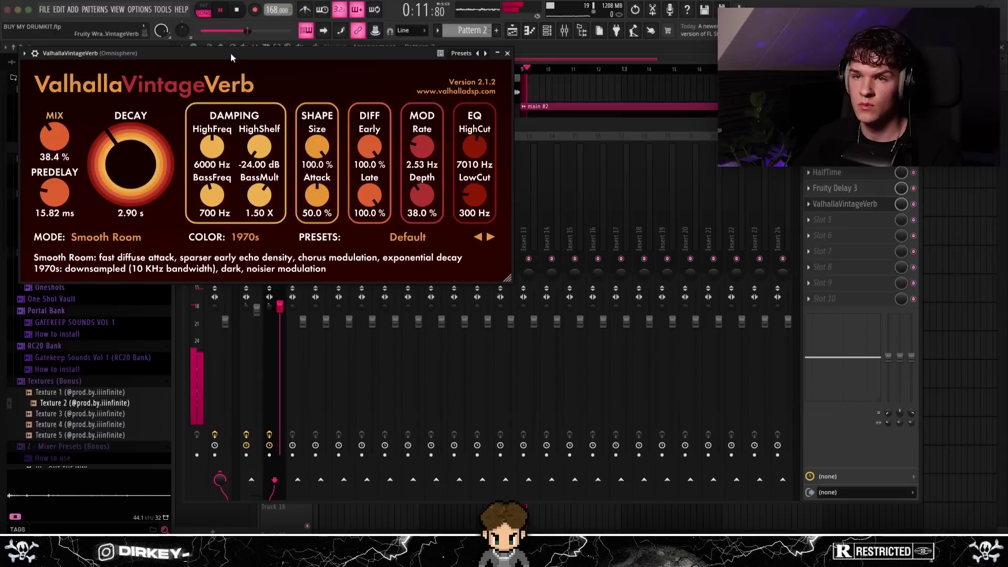
# Set the ValhallaVintageVerb mix to 35.2% and add ShaperBox 2 in slot 5 with a Volume shaper.
pyautogui.moveTo(102, 170); pyautogui.dragTo(103, 173)
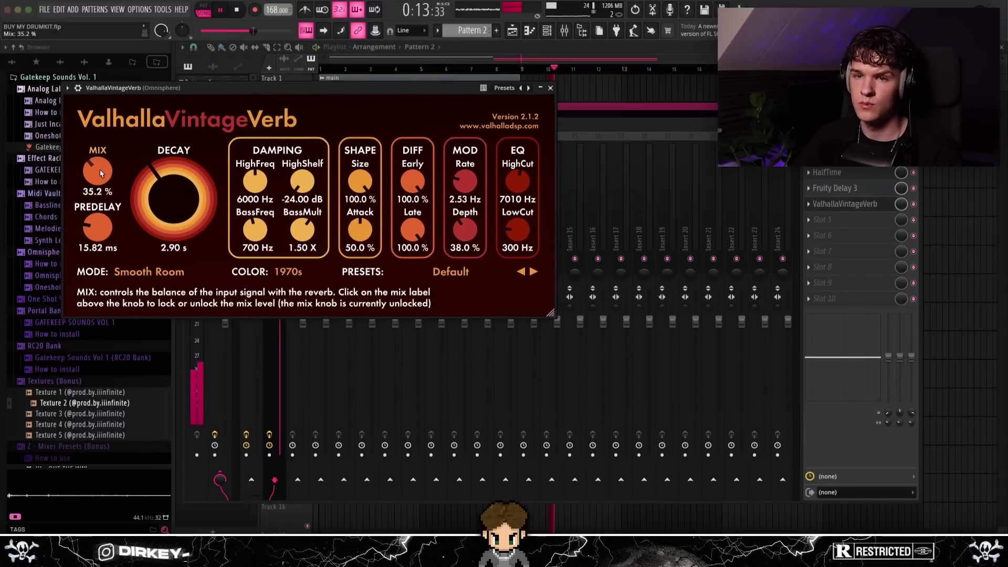
pyautogui.click(550, 87)
pyautogui.click(823, 220)
pyautogui.moveTo(840, 232)
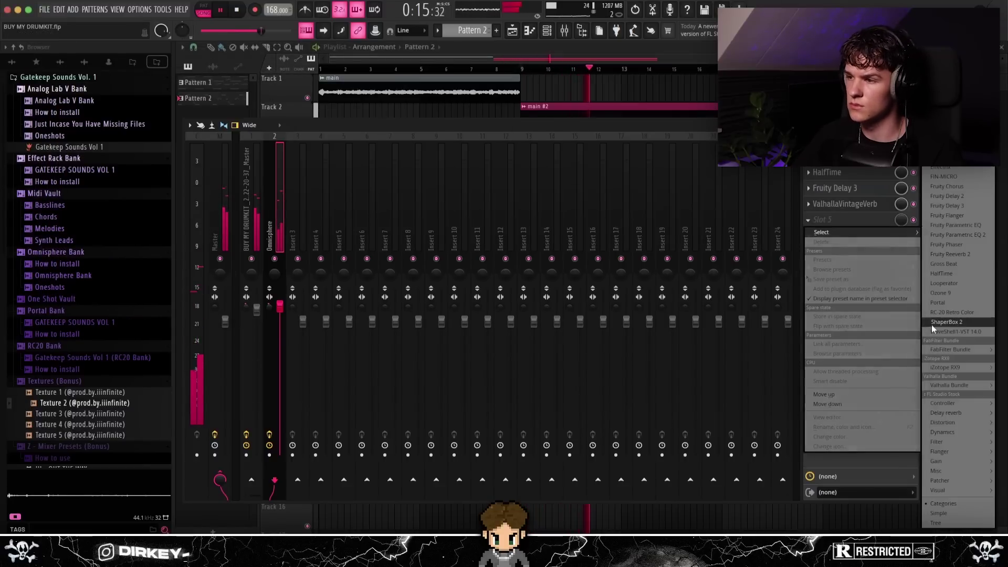
pyautogui.click(932, 322)
pyautogui.click(121, 258)
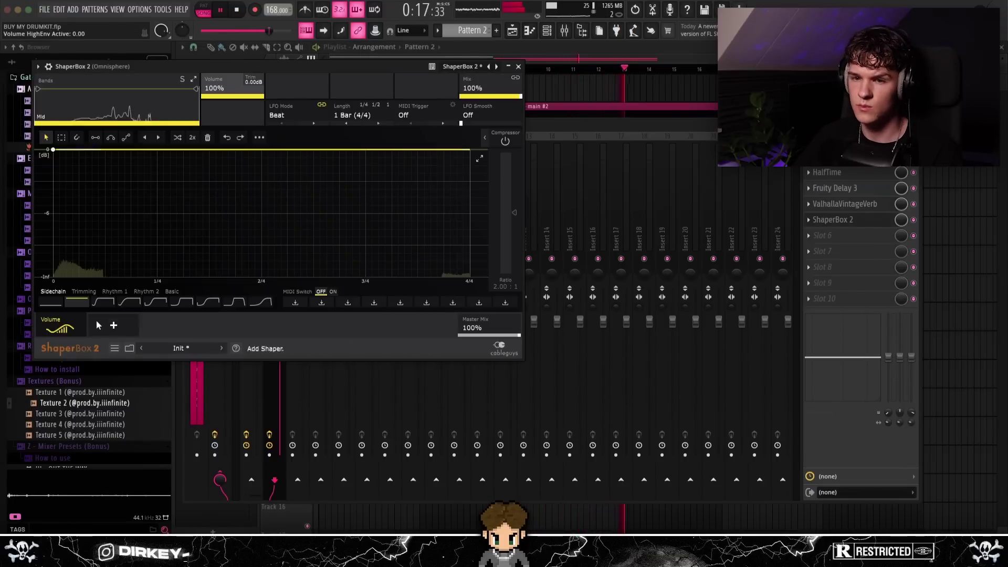
# Apply the slow-rising Sidechain curve to the Volume shaper, set its mix to 60%, and add a Pan shaper.
pyautogui.click(261, 301)
pyautogui.moveTo(491, 89); pyautogui.dragTo(490, 106)
pyautogui.click(113, 325)
pyautogui.click(184, 264)
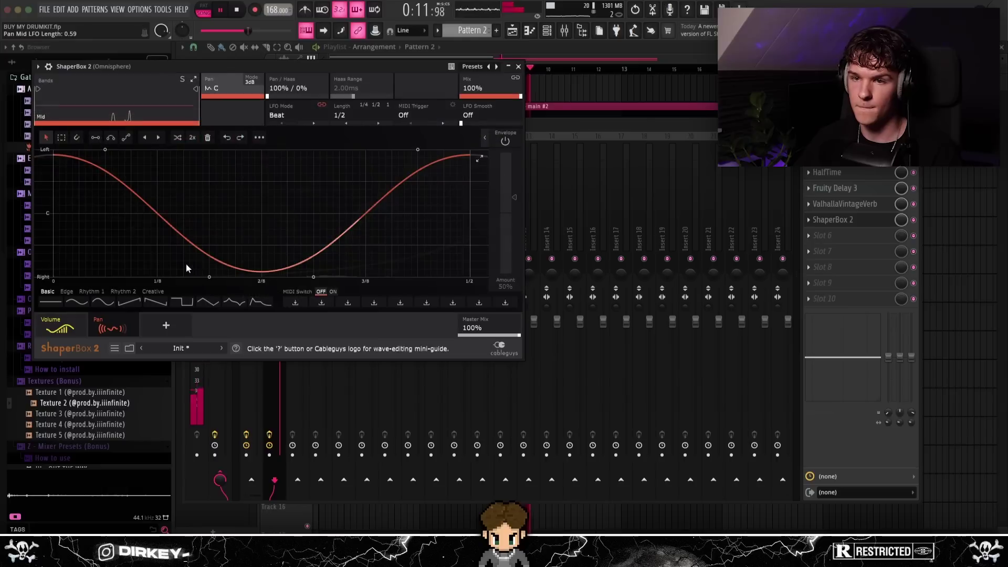
# Set the Pan shaper's LFO length to 2 bars and mix to 54%, and move ShaperBox 2 above Fruity Delay 3.
pyautogui.click(379, 122)
pyautogui.click(379, 123)
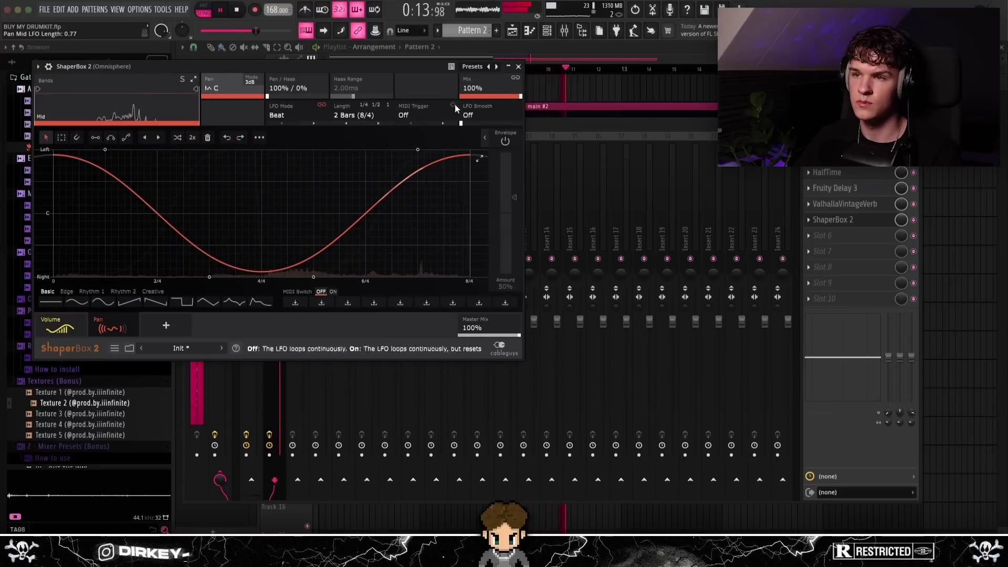
pyautogui.moveTo(491, 89); pyautogui.dragTo(491, 90)
pyautogui.click(857, 220)
pyautogui.moveTo(857, 220); pyautogui.dragTo(857, 190)
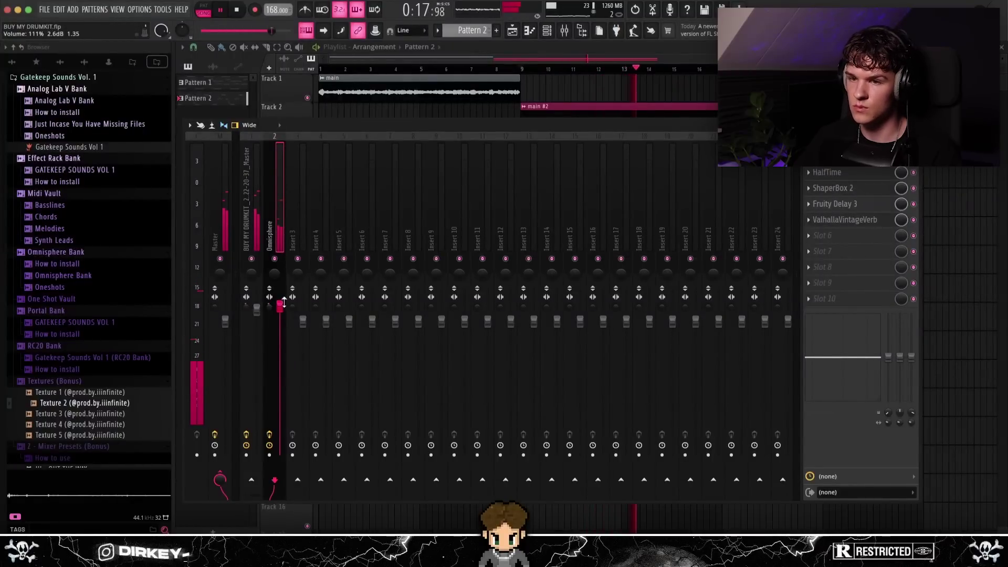
# Add Fruity Parametric EQ 2 in slot 6 of the Omnisphere track and cut band 5 slightly.
pyautogui.click(834, 235)
pyautogui.click(957, 234)
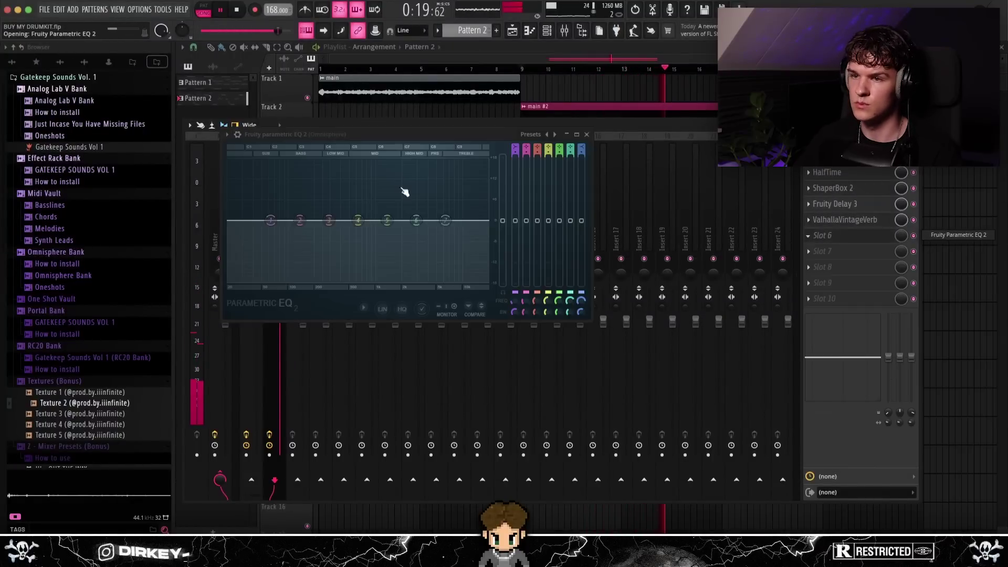
pyautogui.moveTo(387, 220); pyautogui.dragTo(393, 228)
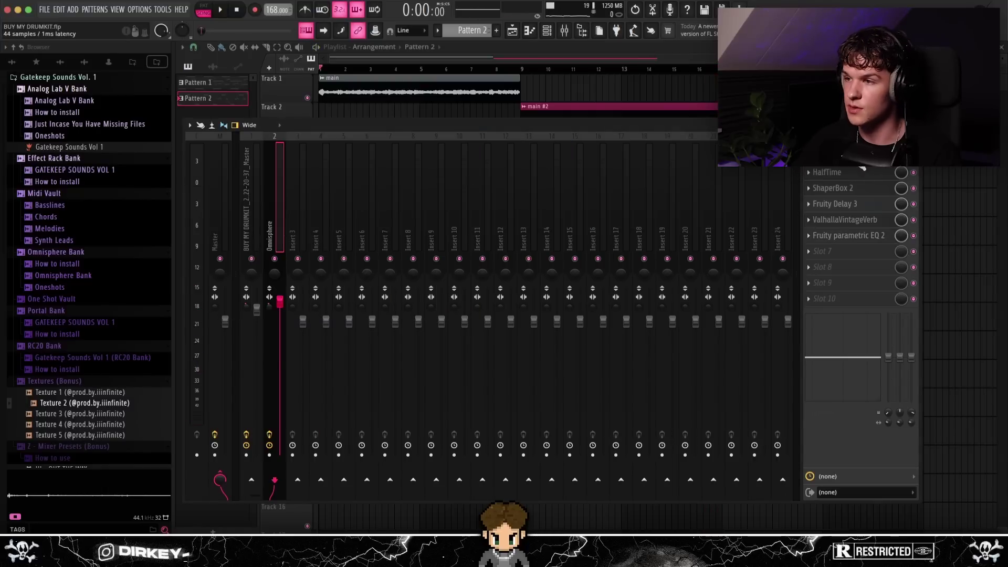
# Review the Omnisphere track's EQ, HalfTime, ShaperBox 2 shapers, Fruity Delay 3 and ValhallaVintageVerb settings one after another.
pyautogui.click(848, 235)
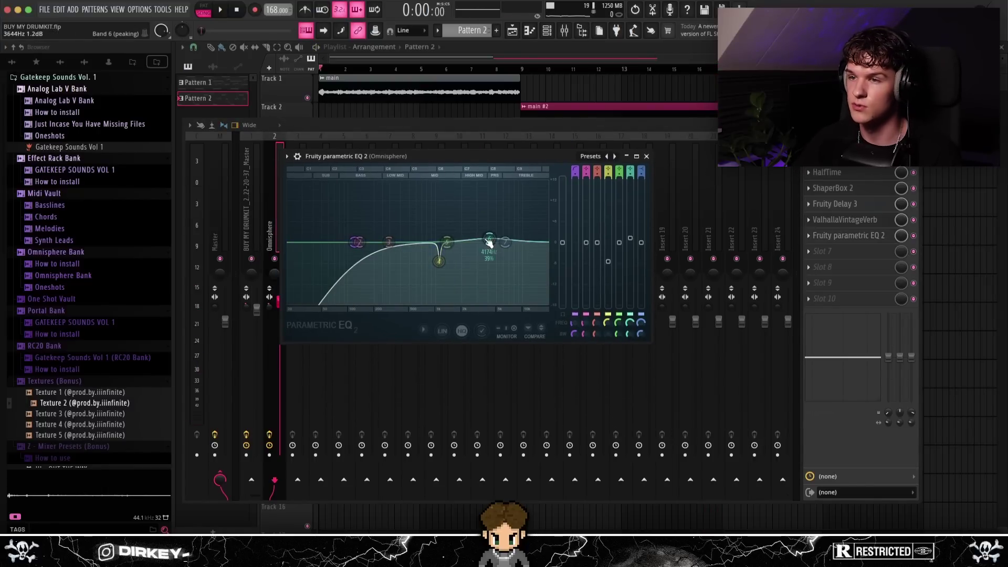
pyautogui.press('Escape')
pyautogui.click(832, 173)
pyautogui.moveTo(372, 140); pyautogui.dragTo(356, 142)
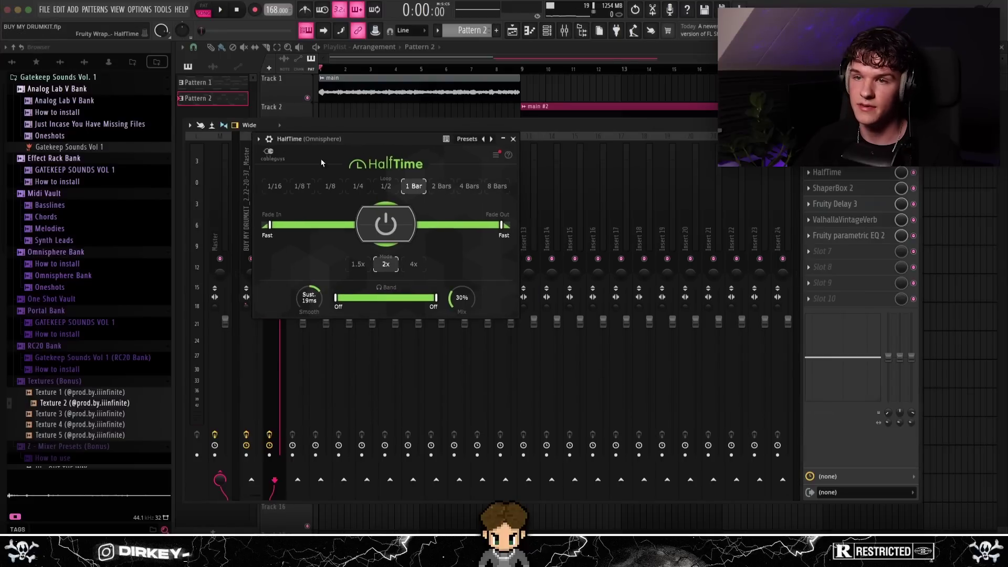
pyautogui.press('Escape')
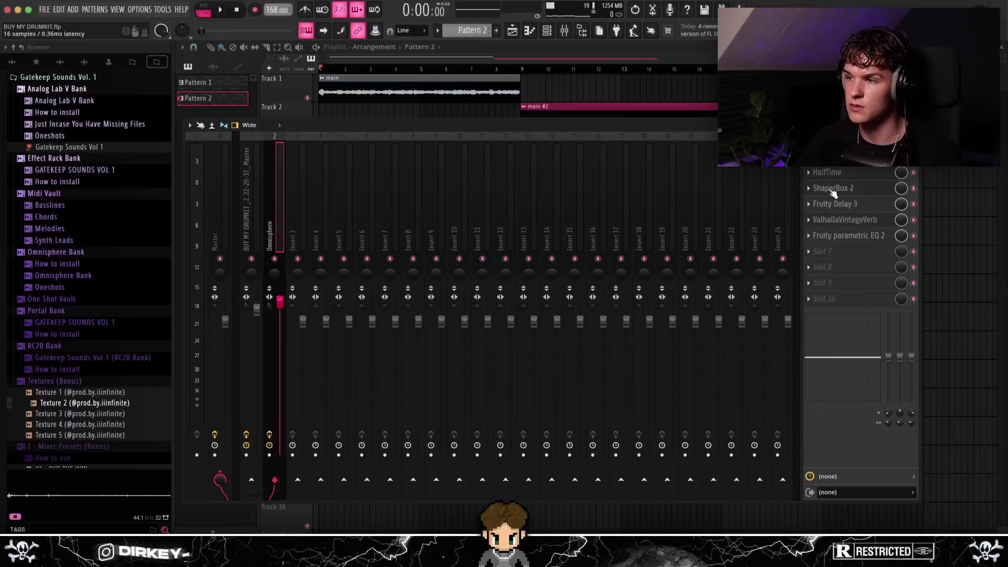
pyautogui.click(832, 187)
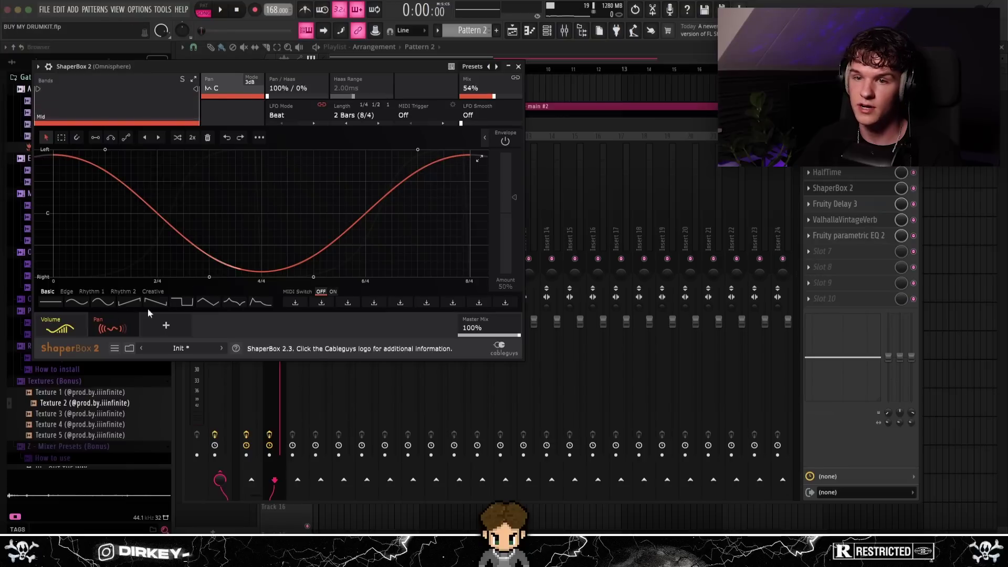
pyautogui.click(62, 324)
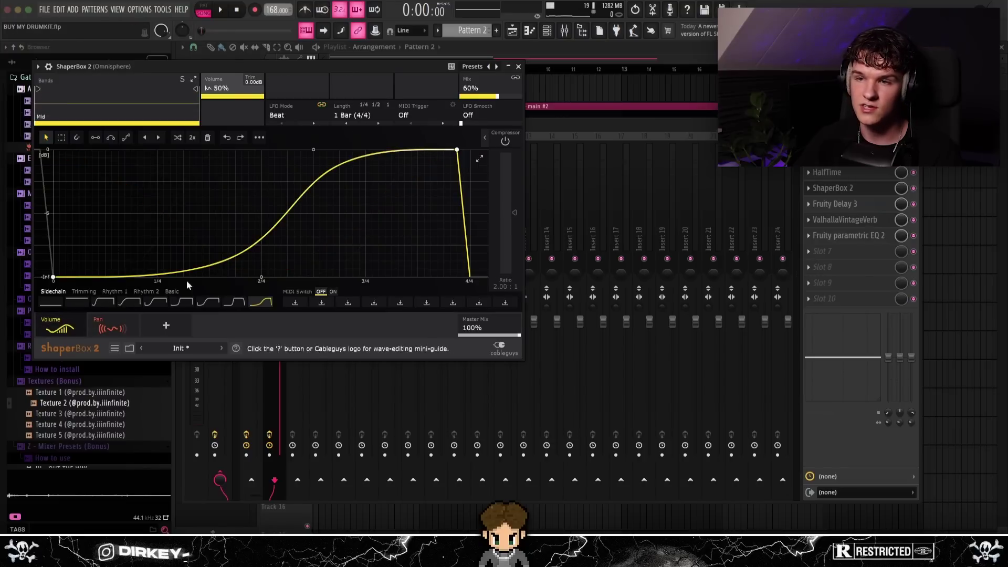
pyautogui.click(781, 200)
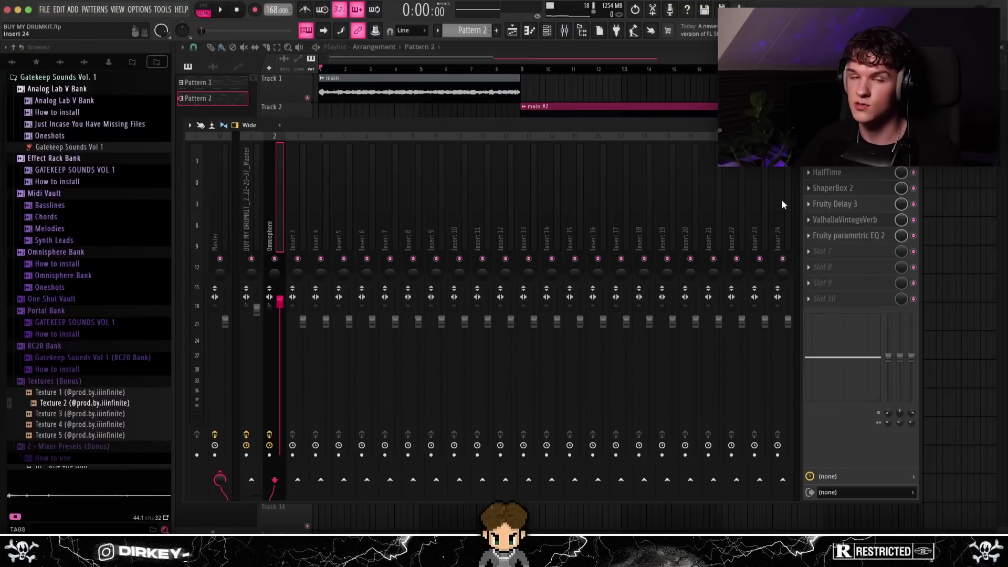
pyautogui.click(835, 205)
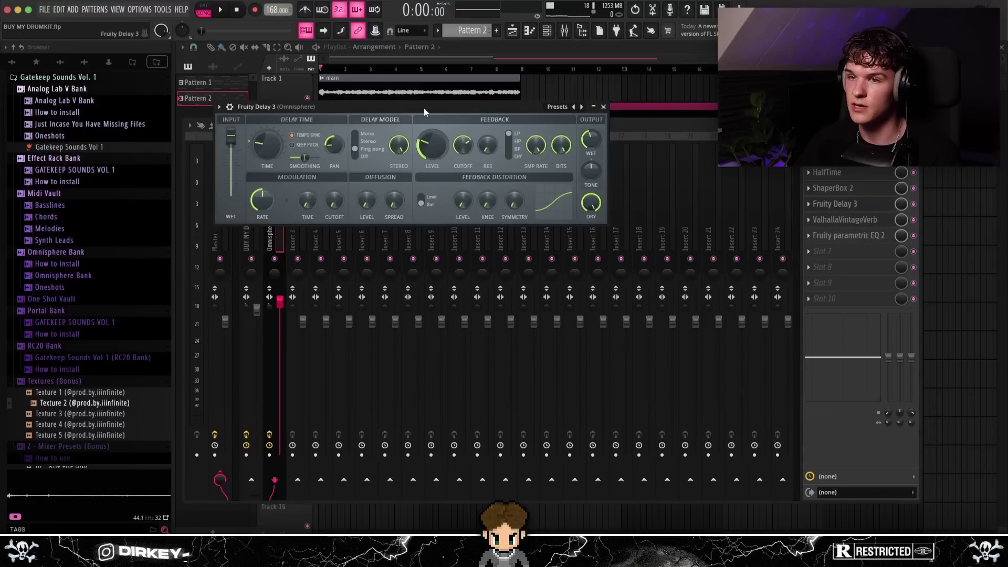
pyautogui.moveTo(424, 109); pyautogui.dragTo(421, 77)
pyautogui.click(853, 221)
pyautogui.moveTo(165, 113); pyautogui.dragTo(391, 213)
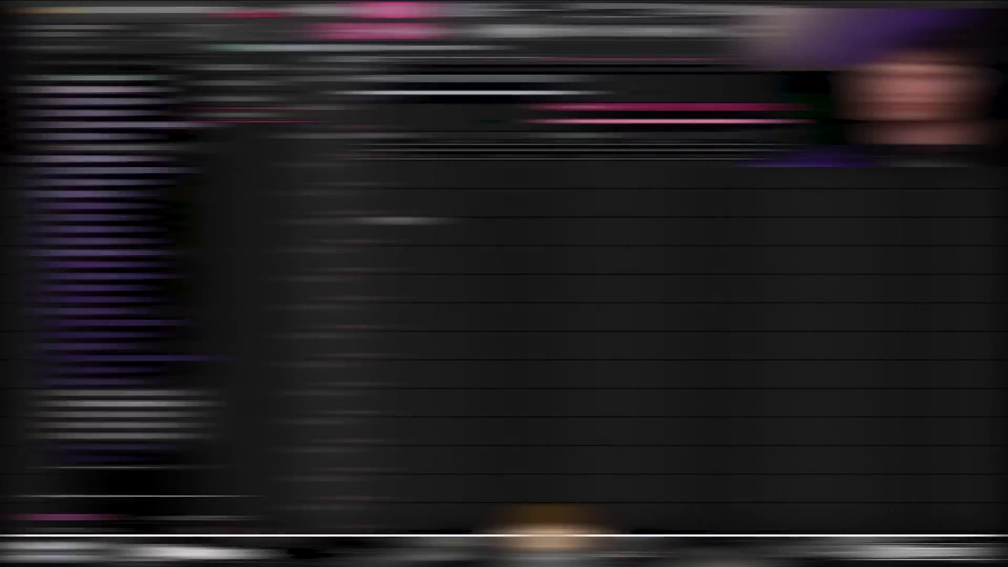
# Duplicate the Pattern 3 clip on playlist track 5 and add a Keyscape channel to the channel rack.
pyautogui.hotkey('ctrl', 'b')
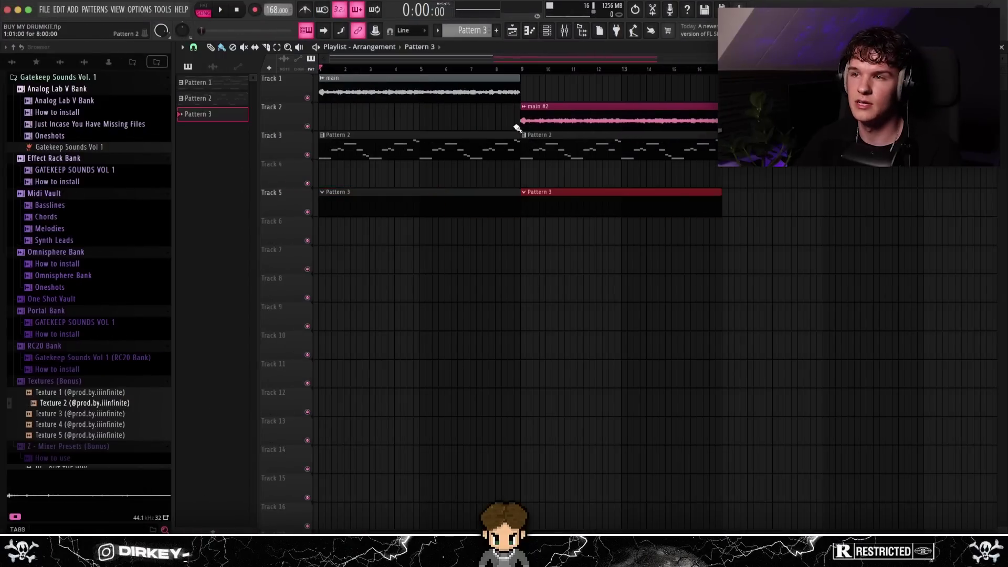
pyautogui.click(547, 32)
pyautogui.click(414, 236)
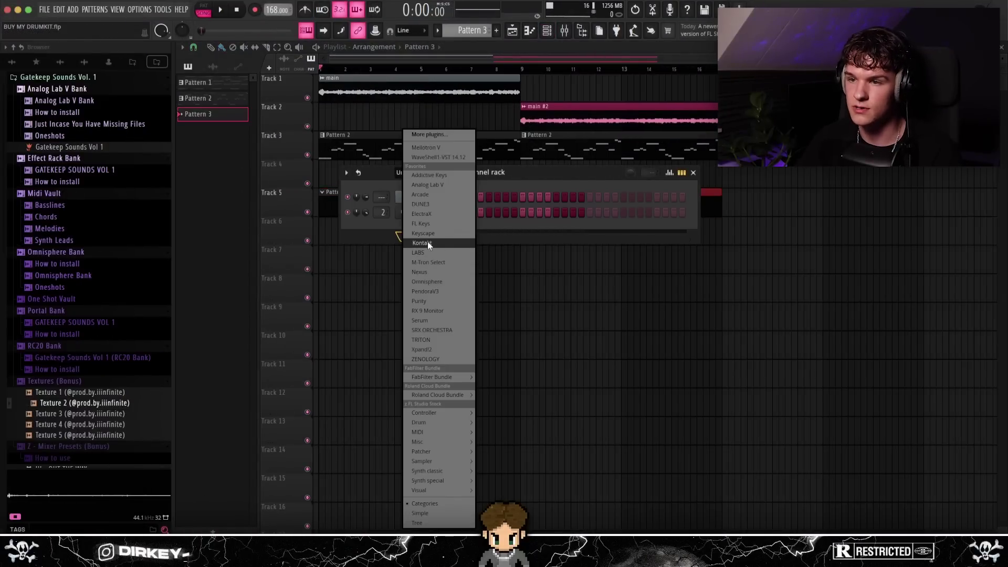
pyautogui.click(419, 233)
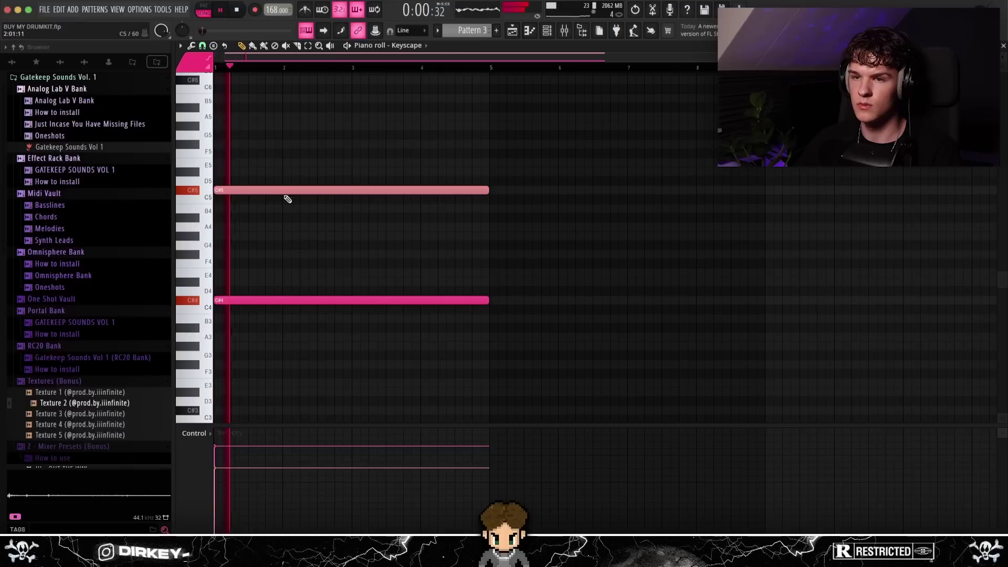
# Stack four-bar Keyscape notes on C#4, C#3 and C#2, with a reduced velocity on the C#2 note.
pyautogui.scroll(-3, 357, 213)
pyautogui.press('space')
pyautogui.press('space')
pyautogui.click(550, 226)
pyautogui.rightClick(559, 227)
pyautogui.hotkey('ctrl', 'a')
pyautogui.hotkey('ctrl', 'Down')
pyautogui.press('space')
pyautogui.press('space')
pyautogui.keyDown('ctrl'); pyautogui.click(562, 247); pyautogui.keyUp('ctrl')
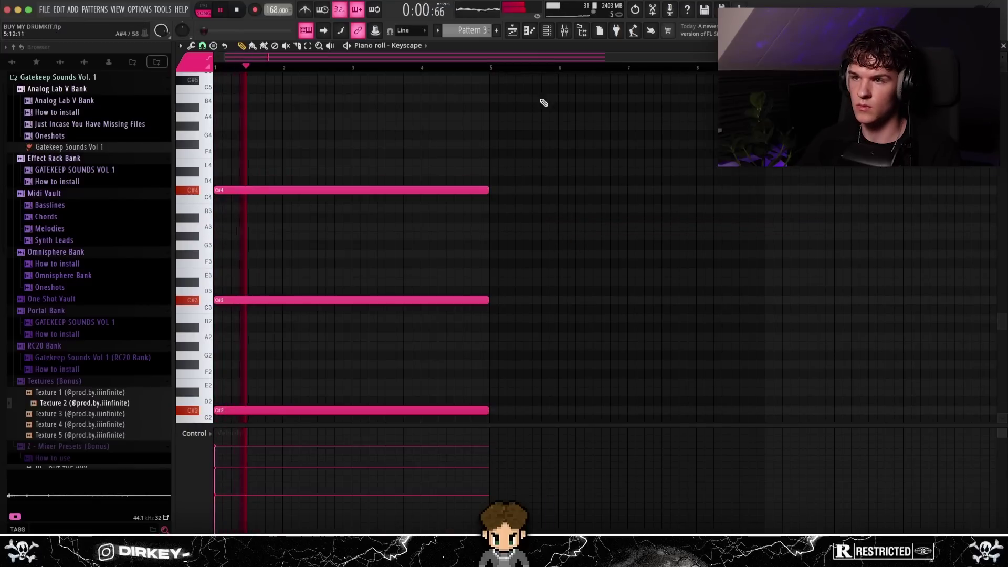
pyautogui.keyDown('ctrl'); pyautogui.click(391, 408); pyautogui.keyUp('ctrl')
pyautogui.scroll(-2, 530, 289)
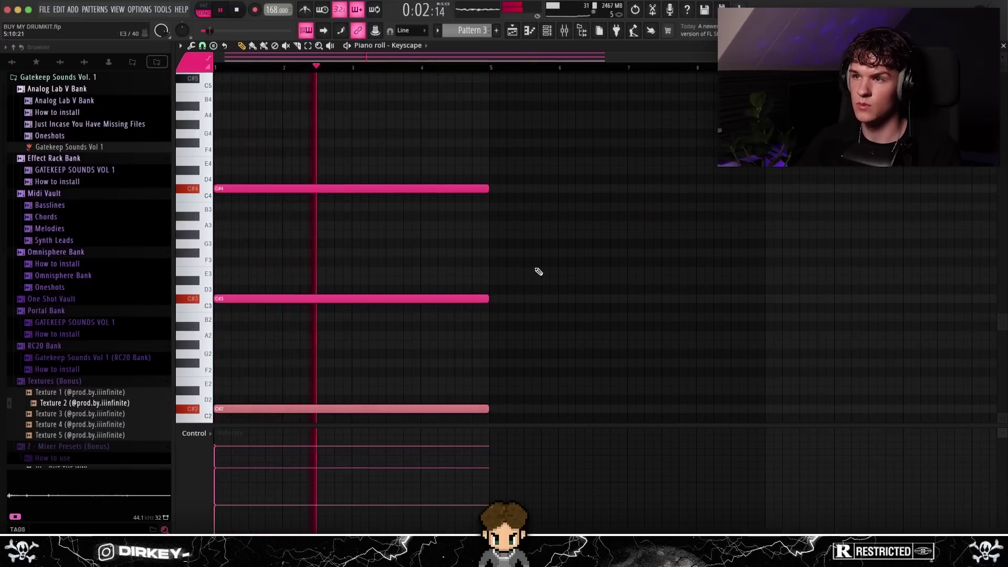
# Duplicate the three stacked C# notes so the copies start at bar 5, and deselect them.
pyautogui.click(547, 30)
pyautogui.press('F6')
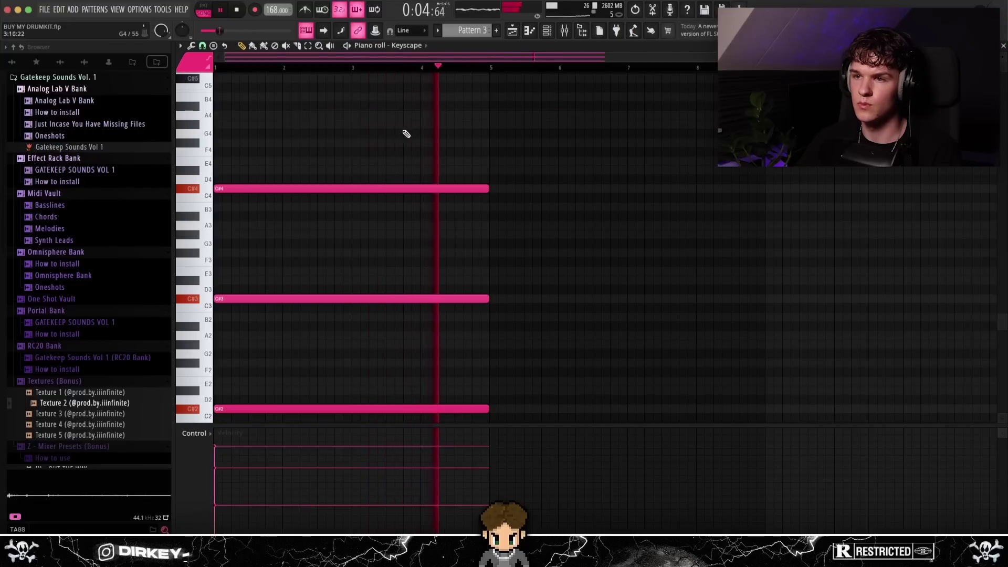
pyautogui.hotkey('ctrl', 'b')
pyautogui.press('F6')
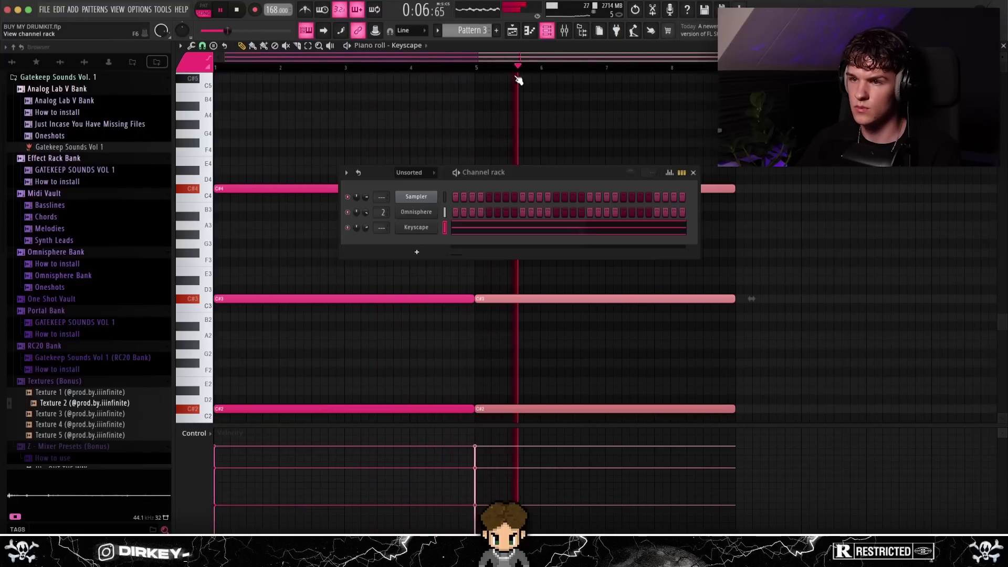
pyautogui.press('F6')
pyautogui.hotkey('ctrl', 'd')
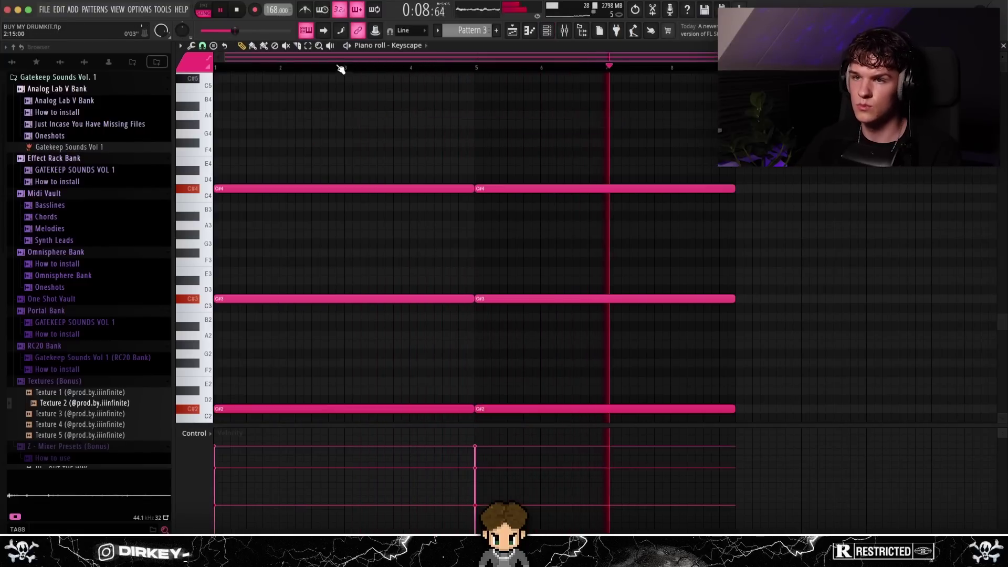
pyautogui.scroll(1, 337, 65)
pyautogui.scroll(-1, 337, 65)
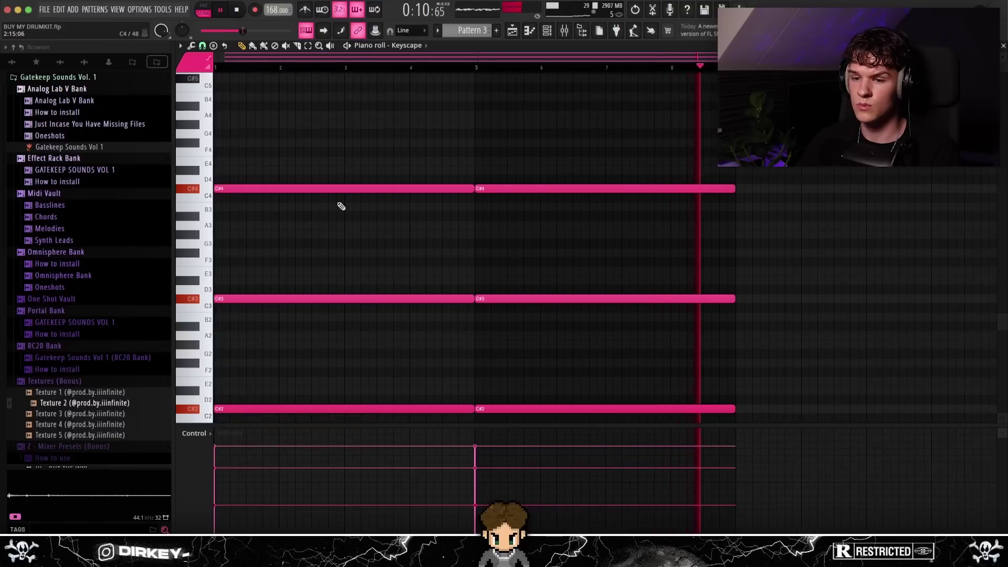
pyautogui.scroll(-3, 337, 205)
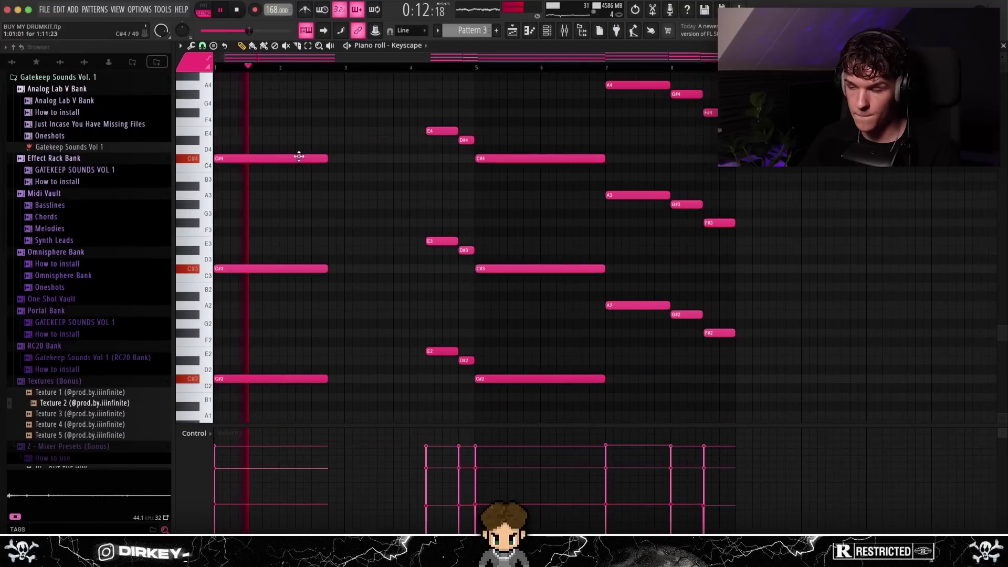
pyautogui.scroll(1, 592, 180)
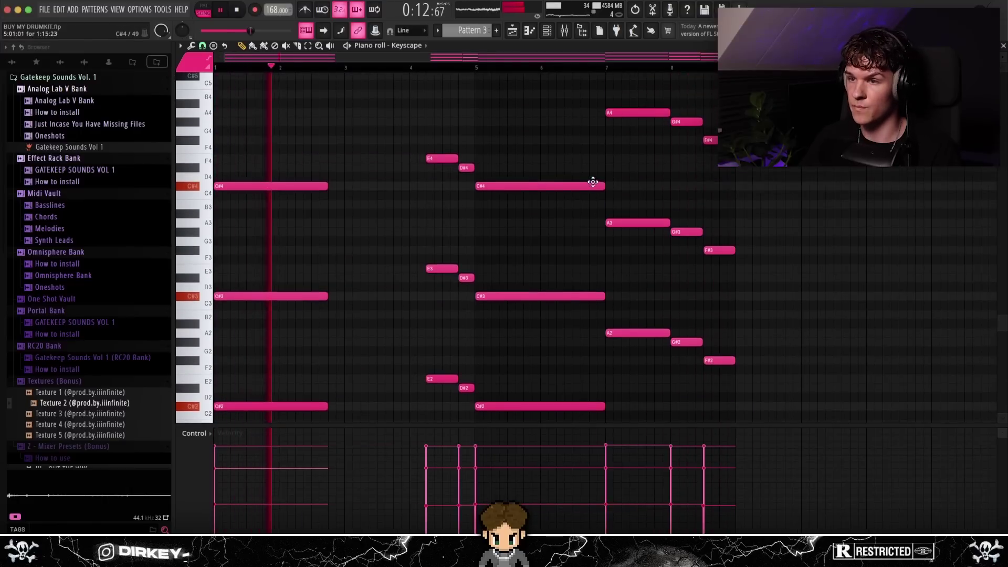
# Route the Keyscape channel to mixer track 3 and randomize the velocities of its notes.
pyautogui.click(557, 32)
pyautogui.click(547, 32)
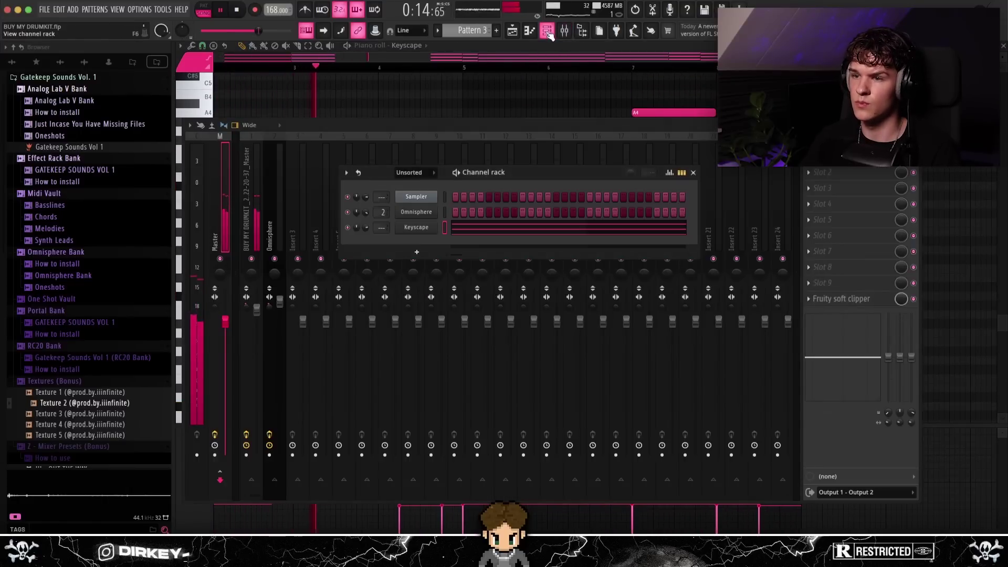
pyautogui.click(294, 245)
pyautogui.hotkey('ctrl', 'l')
pyautogui.press('Escape')
pyautogui.press('Escape')
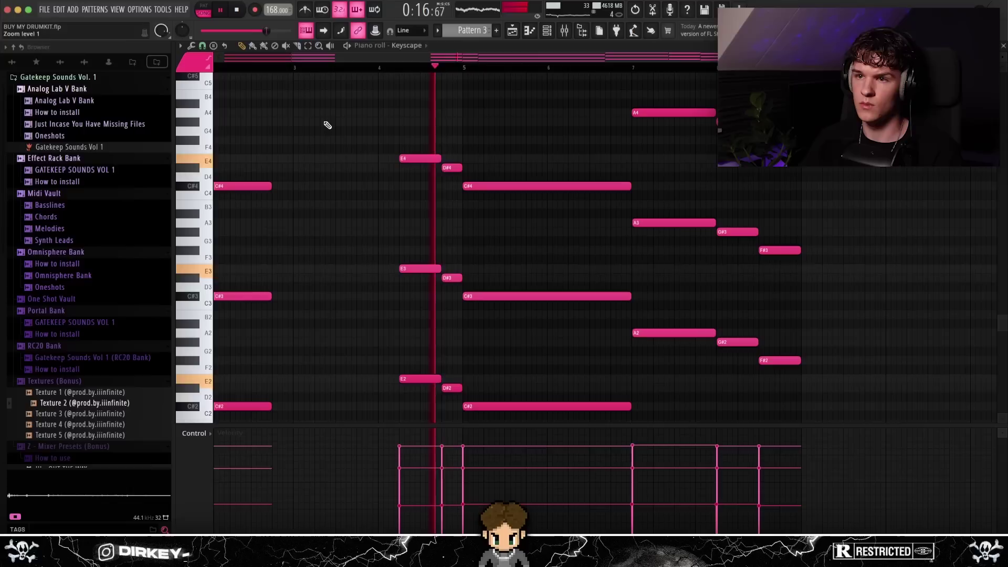
pyautogui.scroll(-2, 471, 69)
pyautogui.hotkey('alt', 'r')
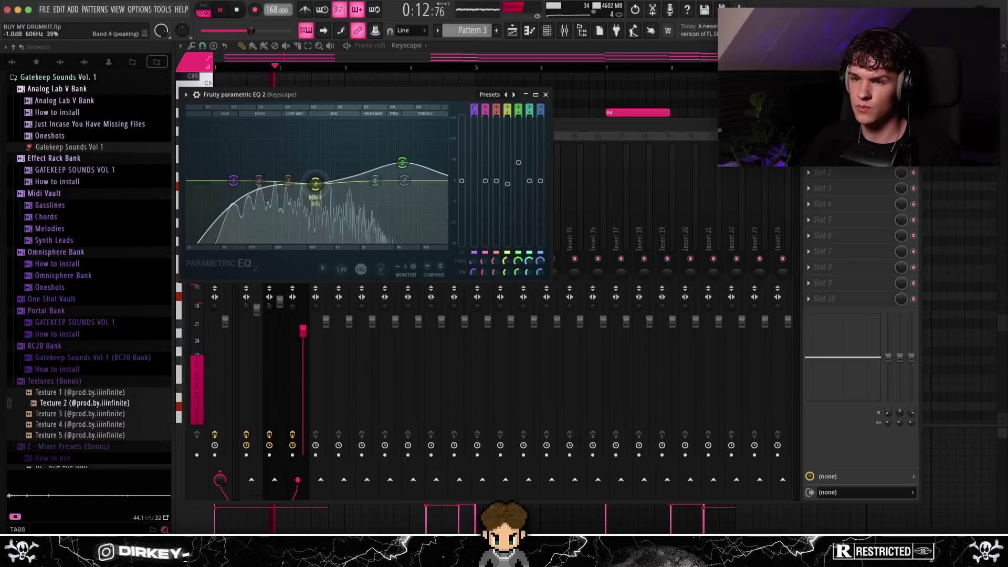
# Close the Keyscape EQ, raise the track's mixer fader, and add ValhallaVintageVerb in its slot 2.
pyautogui.press('Escape')
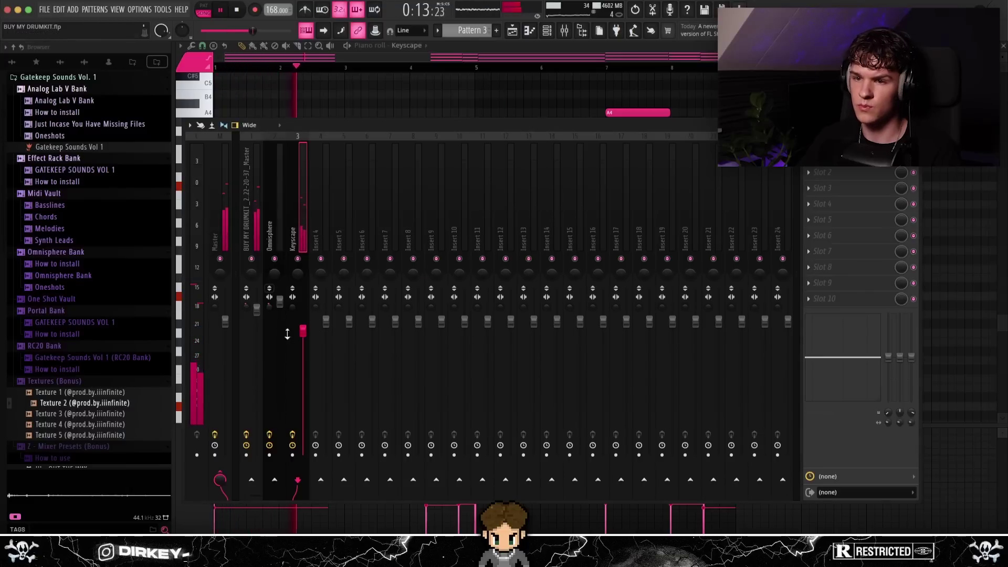
pyautogui.moveTo(304, 330); pyautogui.dragTo(301, 313)
pyautogui.click(257, 246)
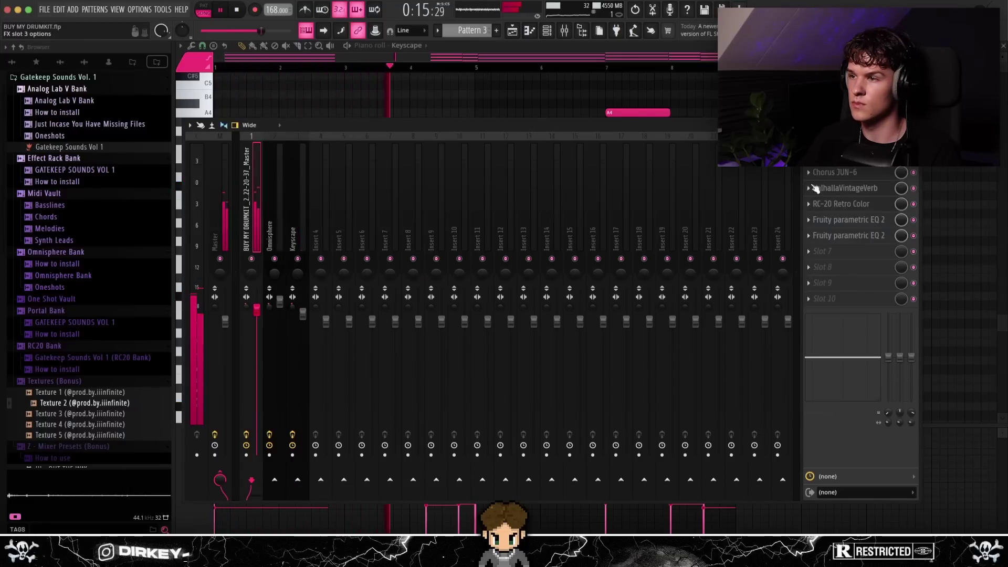
pyautogui.click(307, 217)
pyautogui.moveTo(50, 141); pyautogui.dragTo(56, 143)
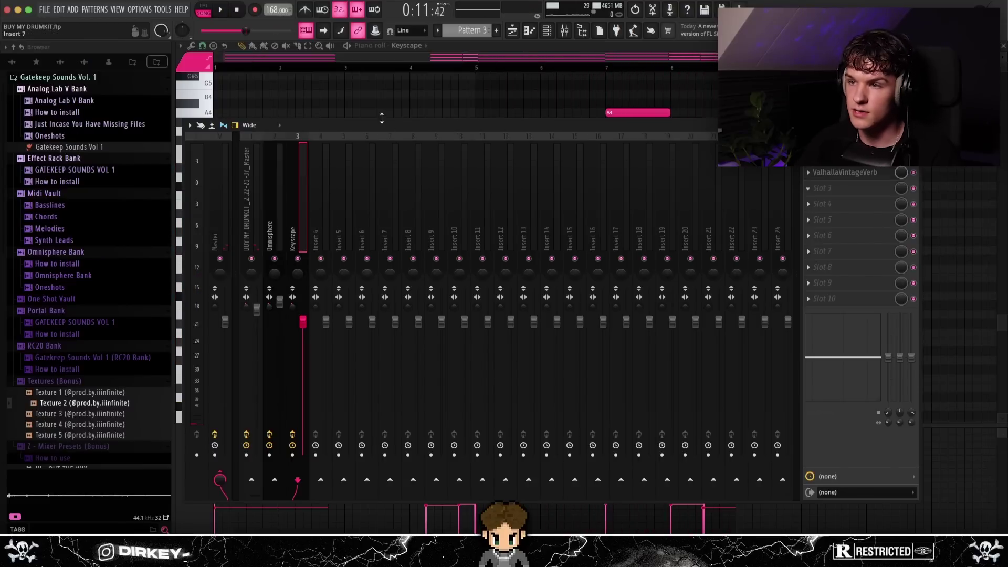
# Check which preset and reverb settings the Keyscape instrument uses, and close it.
pyautogui.press('Escape')
pyautogui.press('Escape')
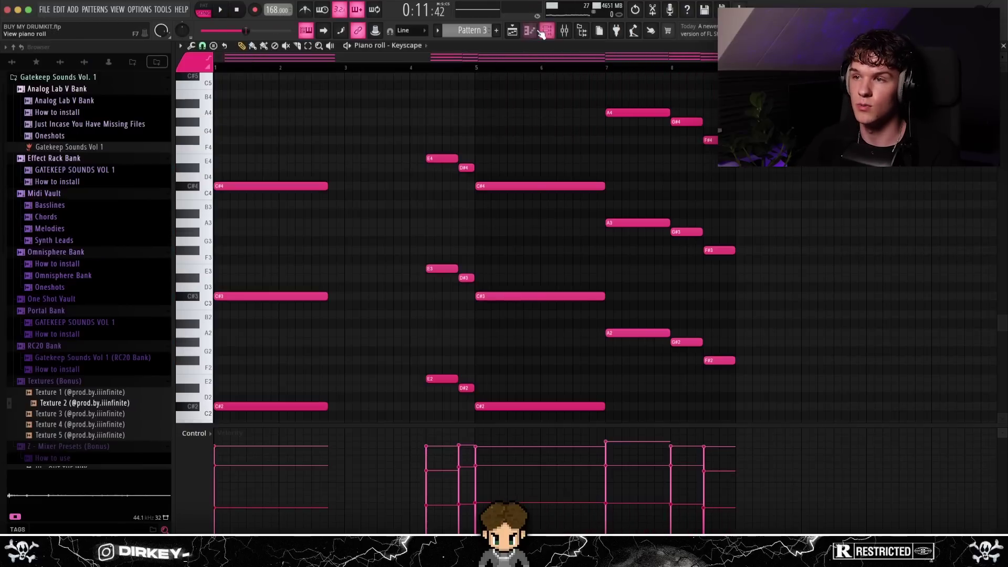
pyautogui.click(546, 32)
pyautogui.click(416, 229)
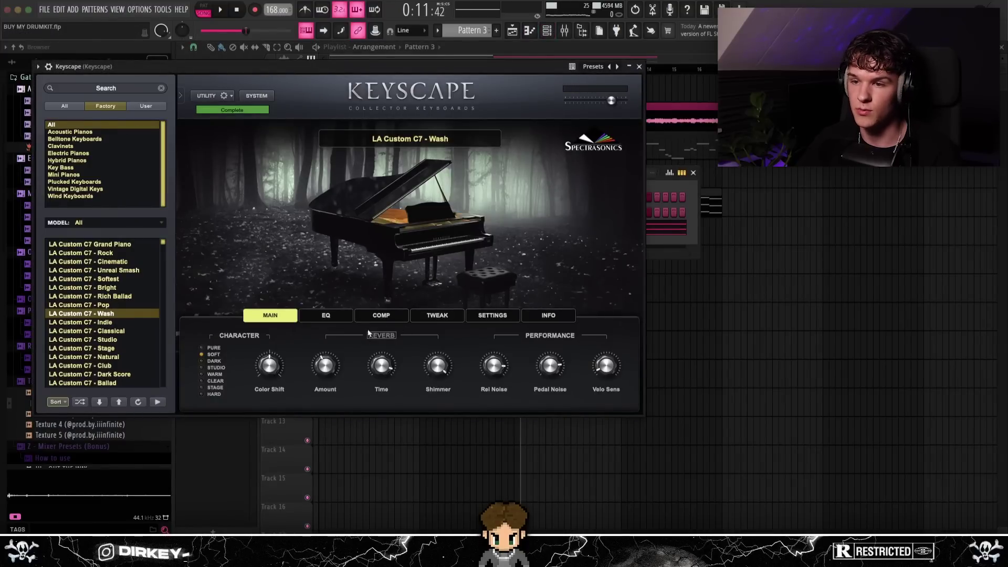
pyautogui.press('Escape')
pyautogui.press('Escape')
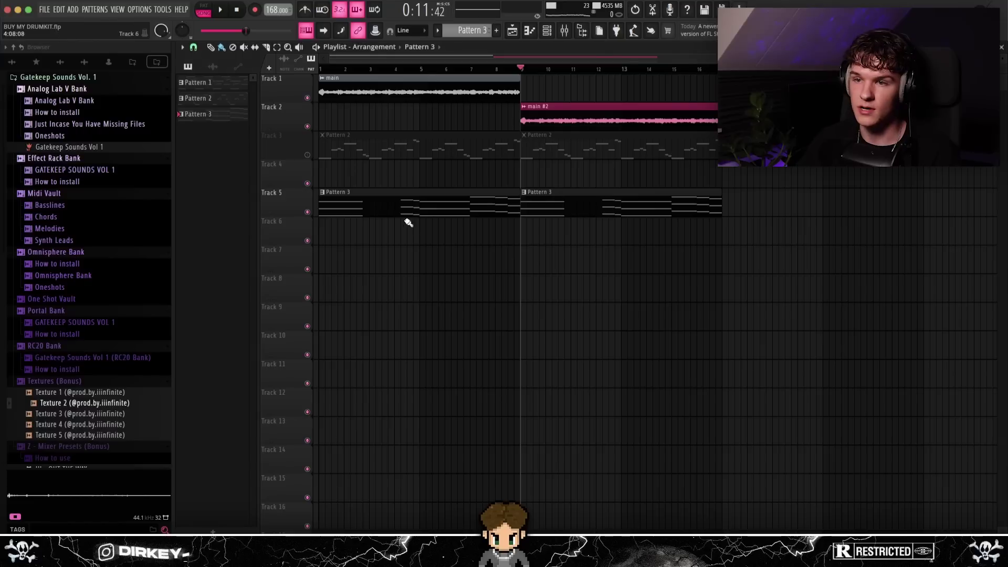
# Open the Pattern 3 notes in the piano roll and select the opening C# octave stack to examine it.
pyautogui.doubleClick(407, 215)
pyautogui.hscroll(-3, 292, 81)
pyautogui.keyDown('ctrl'); pyautogui.moveTo(255, 136); pyautogui.dragTo(286, 410); pyautogui.keyUp('ctrl')
pyautogui.scroll(-2, 262, 367)
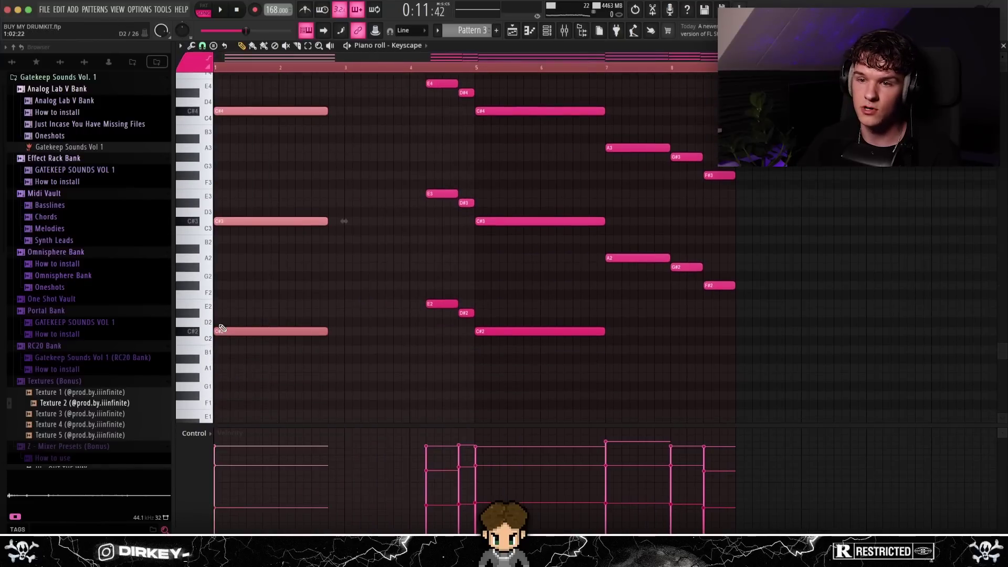
pyautogui.click(290, 319)
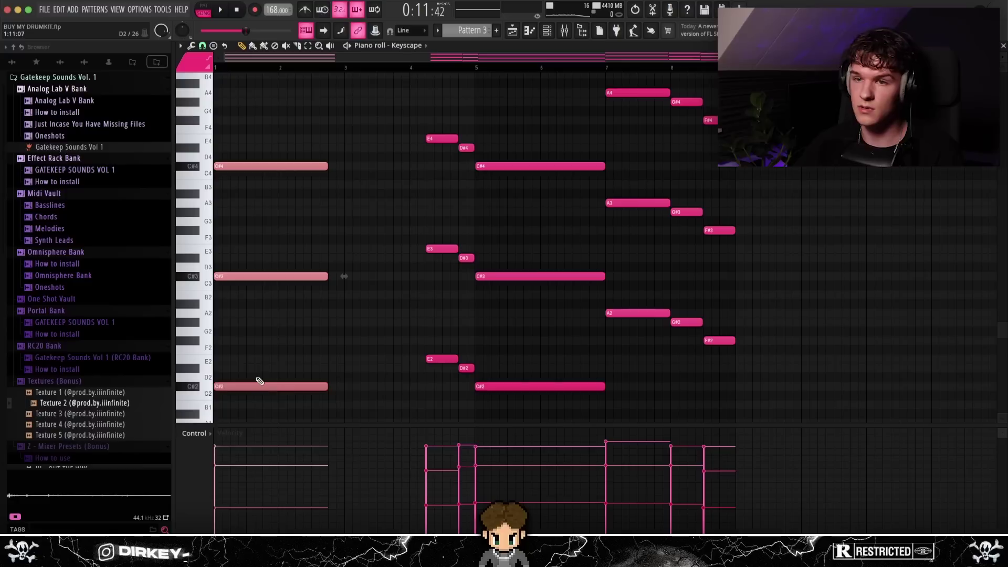
# Examine the Keyscape melody's note movement in Pattern 3 and how it repeats across three octaves.
pyautogui.moveTo(261, 105); pyautogui.dragTo(269, 406)
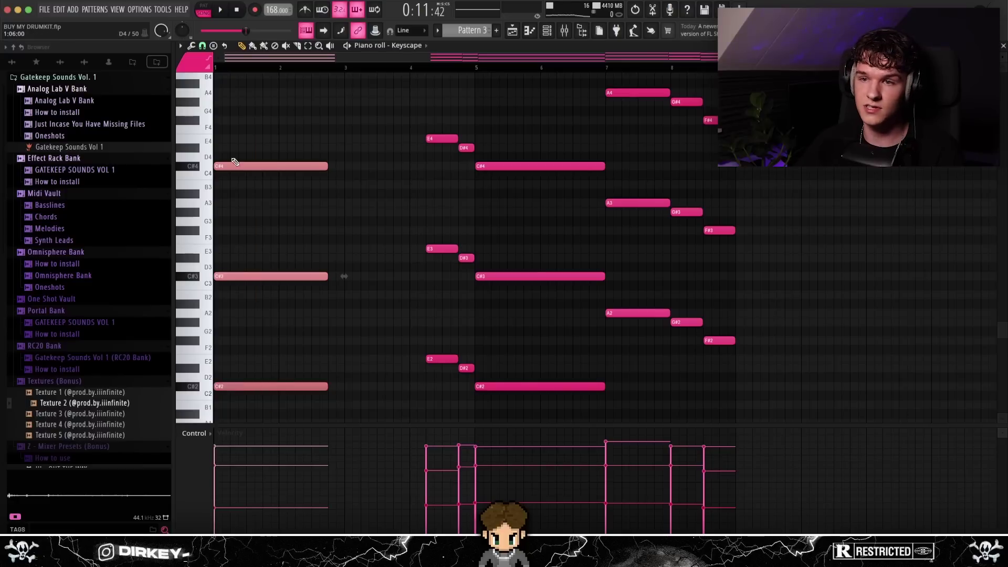
pyautogui.moveTo(414, 122); pyautogui.dragTo(479, 153)
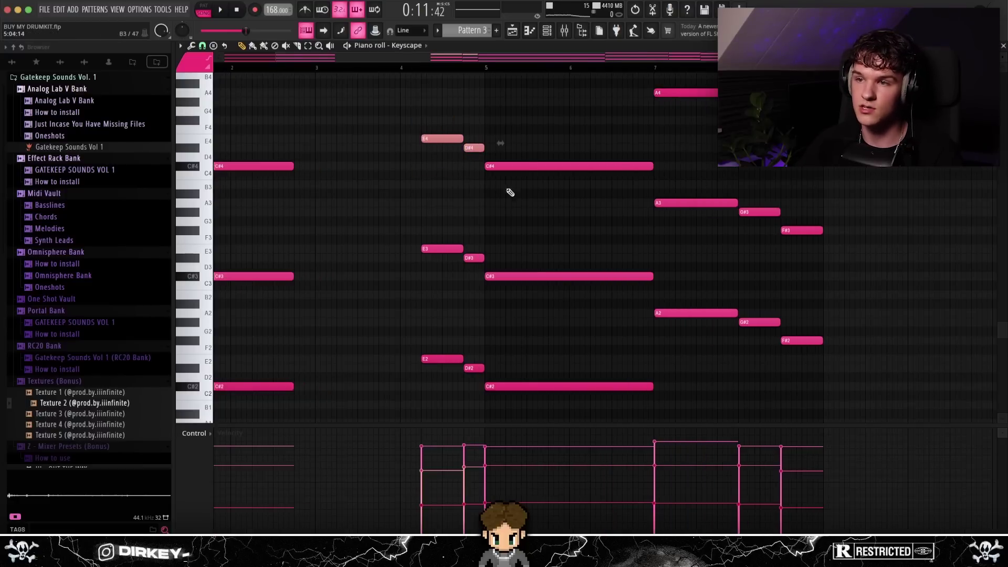
pyautogui.moveTo(520, 154); pyautogui.dragTo(530, 170)
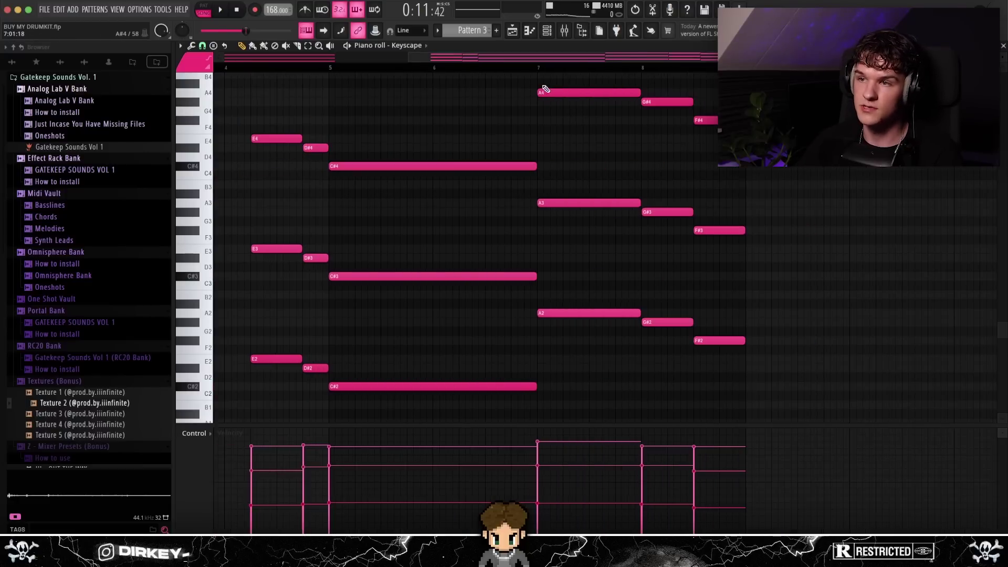
pyautogui.moveTo(545, 90); pyautogui.dragTo(633, 76)
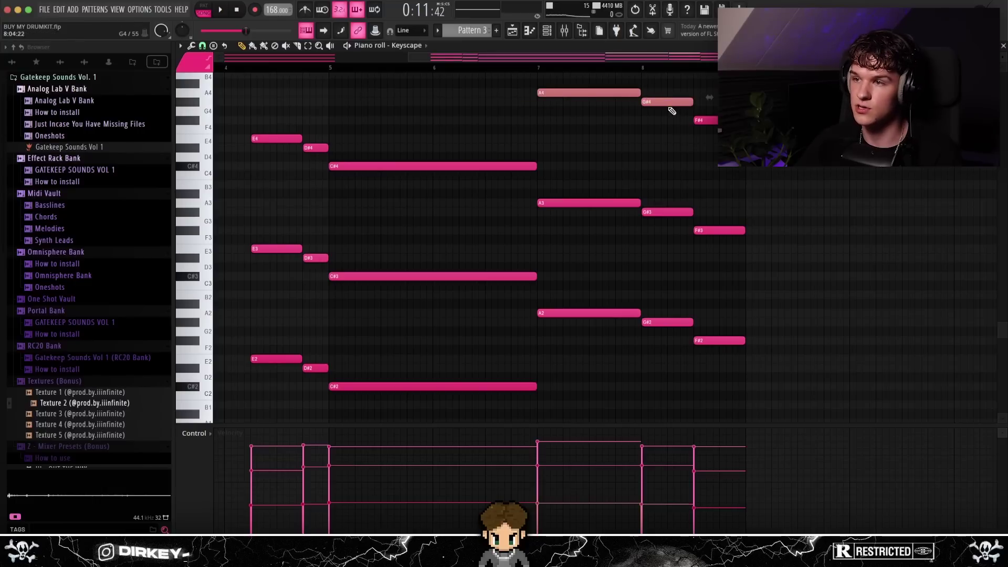
pyautogui.scroll(-2, 296, 152)
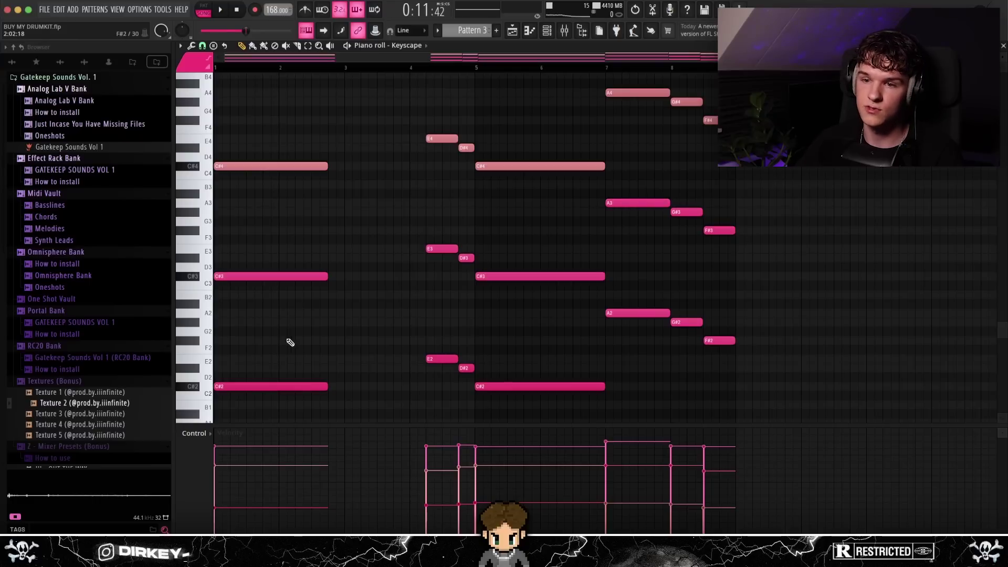
pyautogui.moveTo(254, 318); pyautogui.dragTo(524, 388)
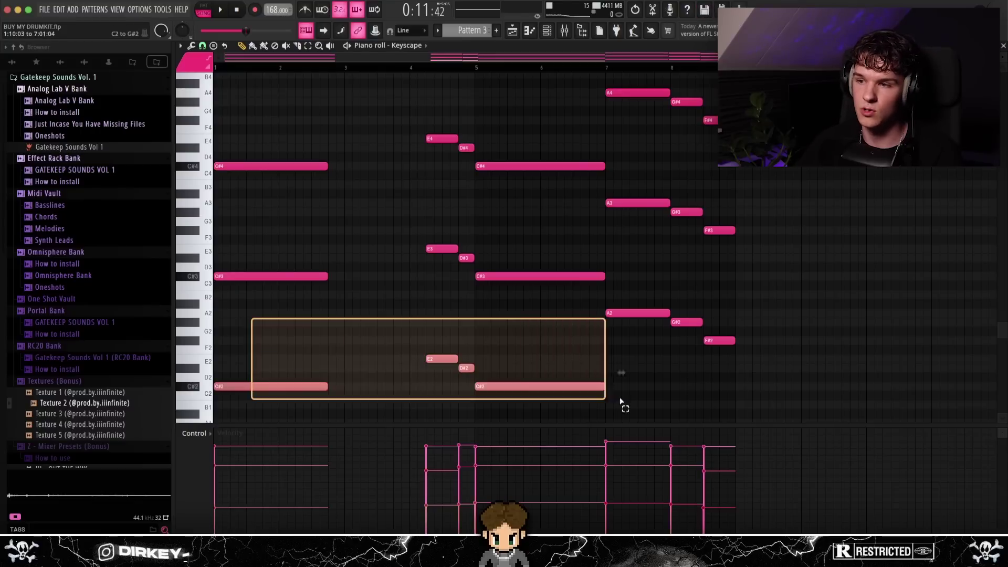
pyautogui.moveTo(235, 236); pyautogui.dragTo(670, 324)
pyautogui.moveTo(221, 116); pyautogui.dragTo(486, 200)
# Check the Keyscape mixer track's Fruity parametric EQ 2 curve and ValhallaVintageVerb settings, and close both effects.
pyautogui.press('F6')
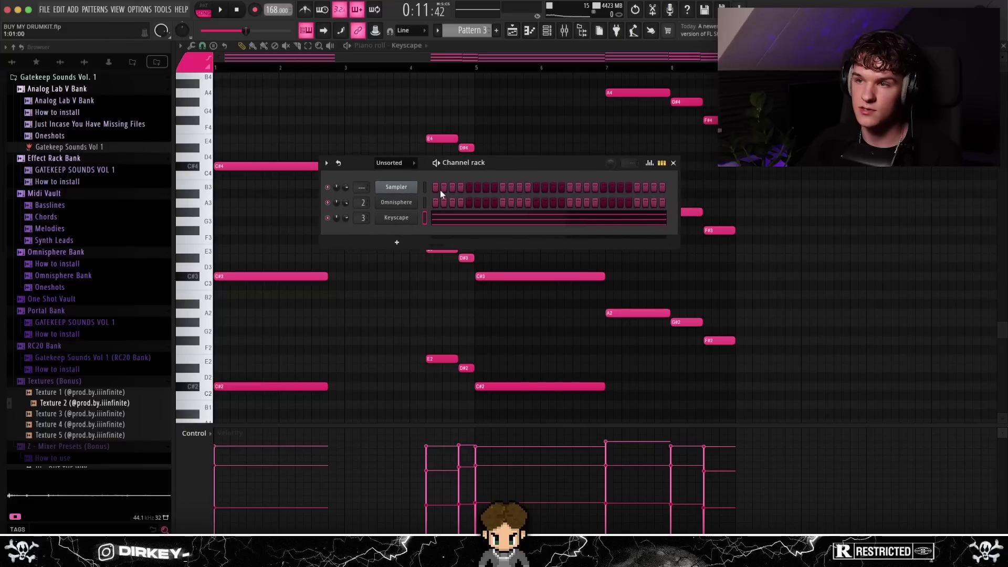
pyautogui.press('F9')
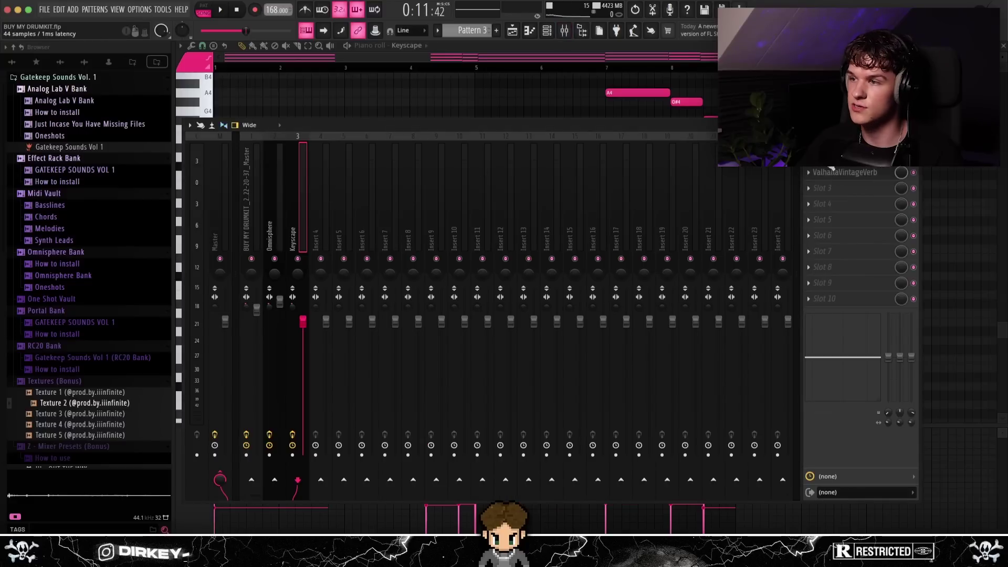
pyautogui.click(834, 156)
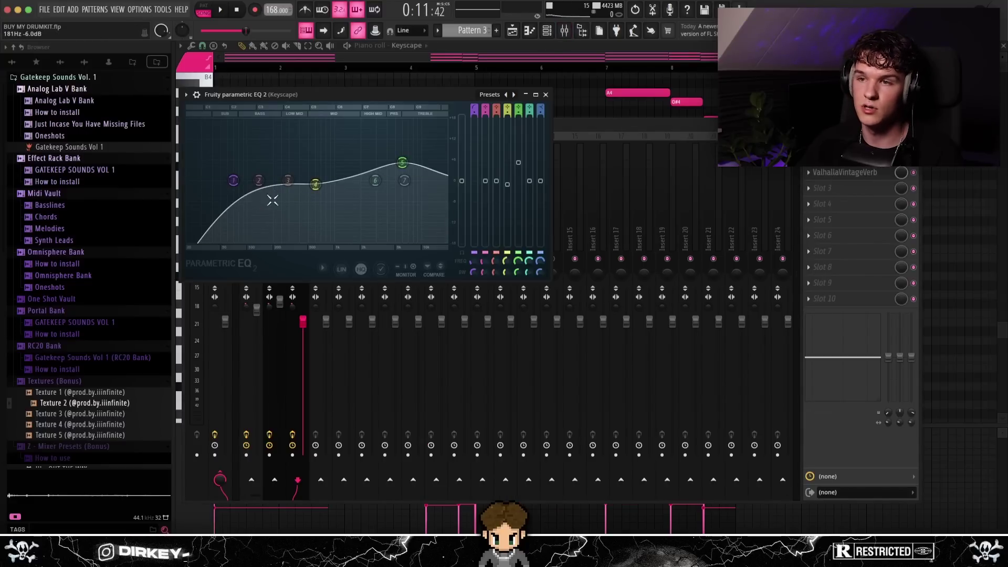
pyautogui.press('Escape')
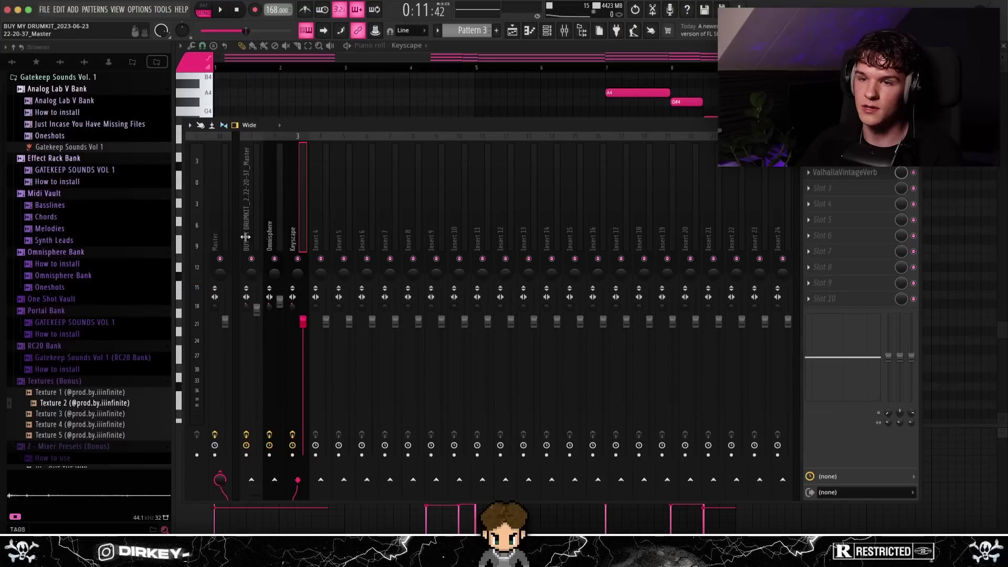
pyautogui.click(834, 173)
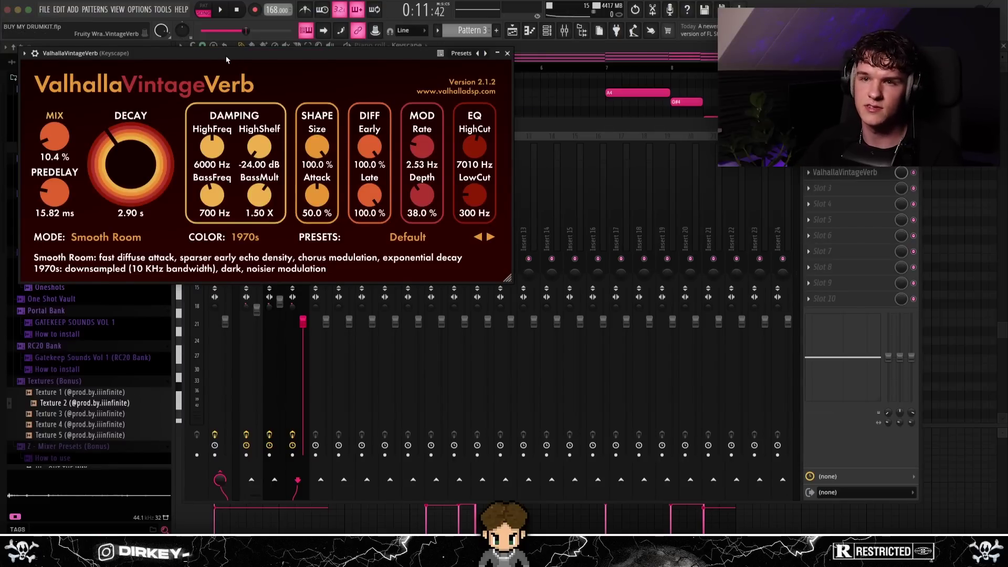
pyautogui.moveTo(227, 59); pyautogui.dragTo(253, 62)
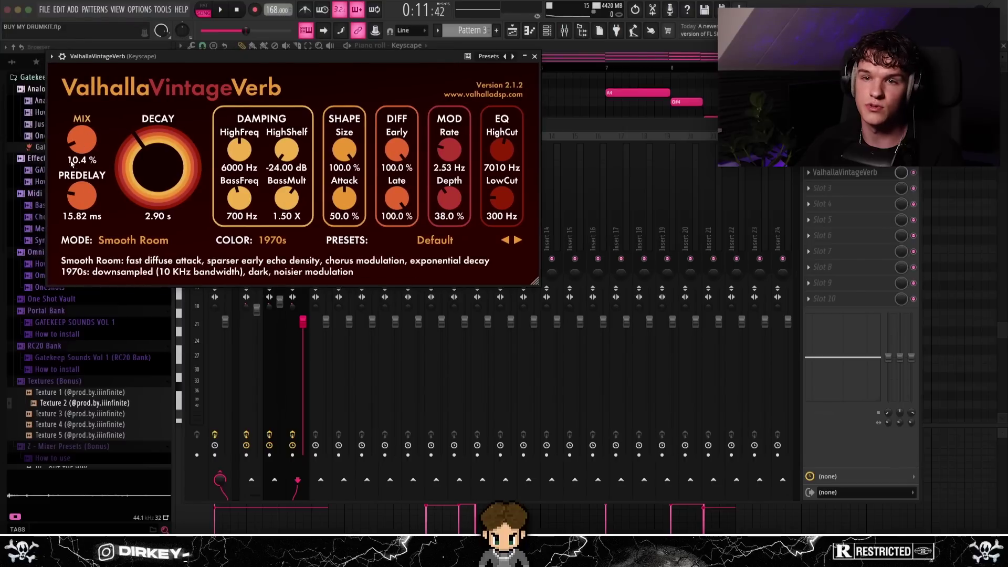
pyautogui.press('Escape')
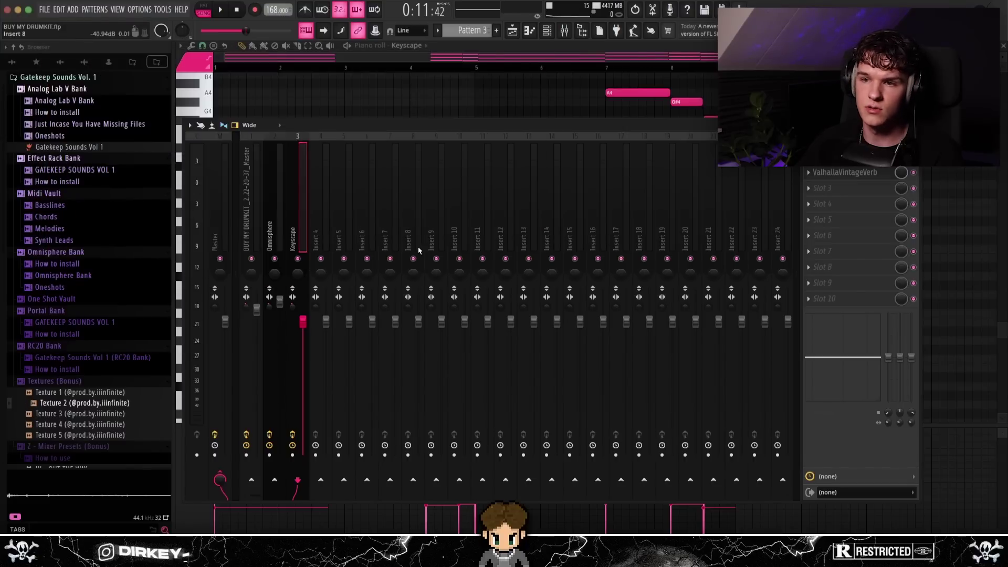
# Solo the Keyscape mixer track and listen to it with its effects.
pyautogui.rightClick(299, 258)
pyautogui.press('space')
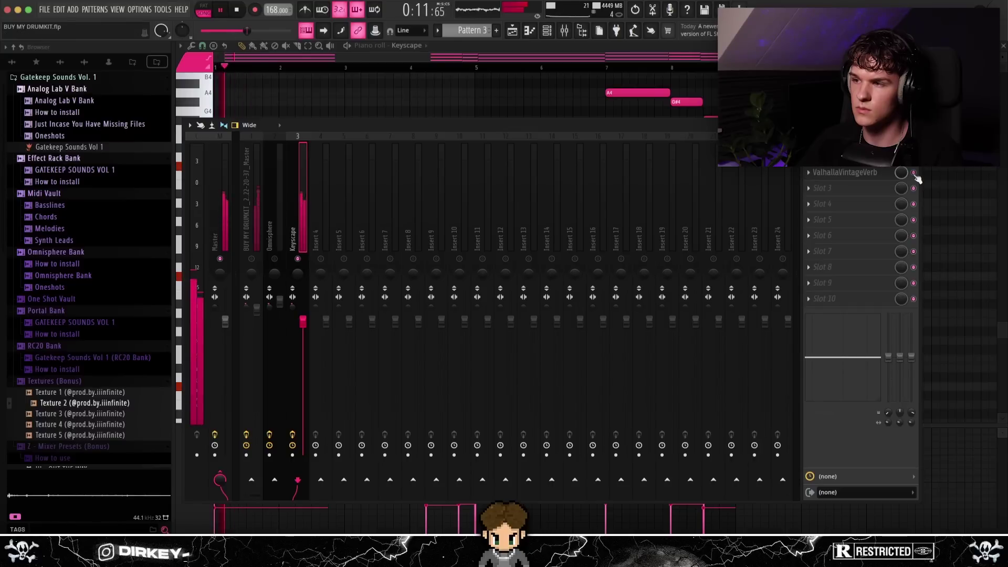
pyautogui.press('space')
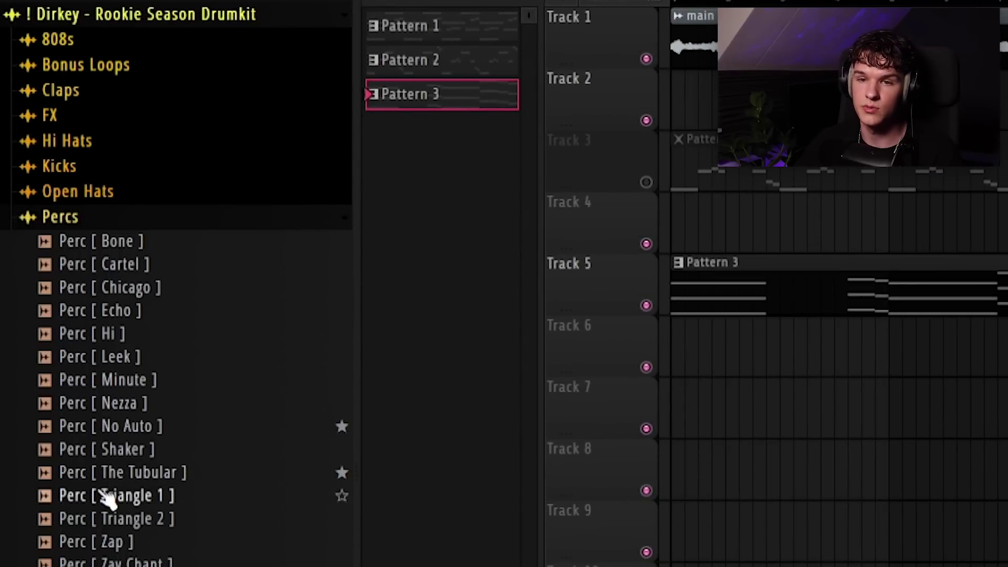
# Load the Perc [ The Tubular ] sample as a new channel and place a C#5 note at the start of Pattern 4.
pyautogui.moveTo(107, 472); pyautogui.dragTo(870, 445)
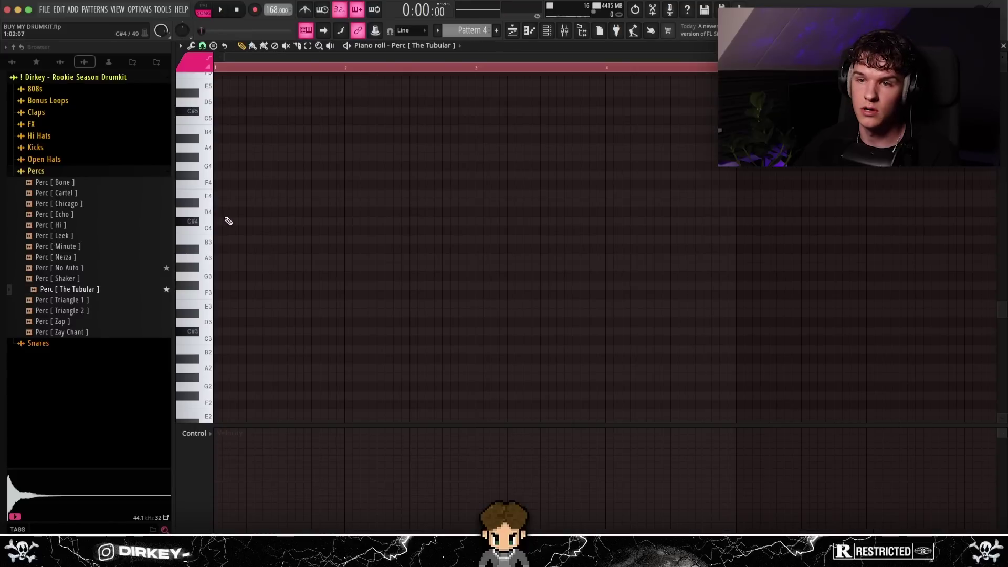
pyautogui.click(222, 229)
pyautogui.press('space')
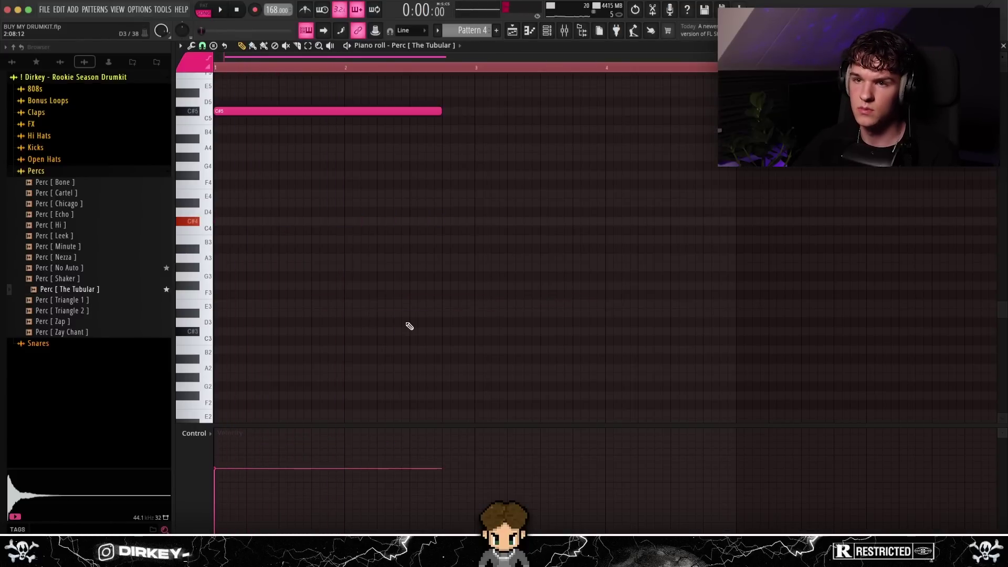
pyautogui.hotkey('ctrl', 'Up')
pyautogui.press('space')
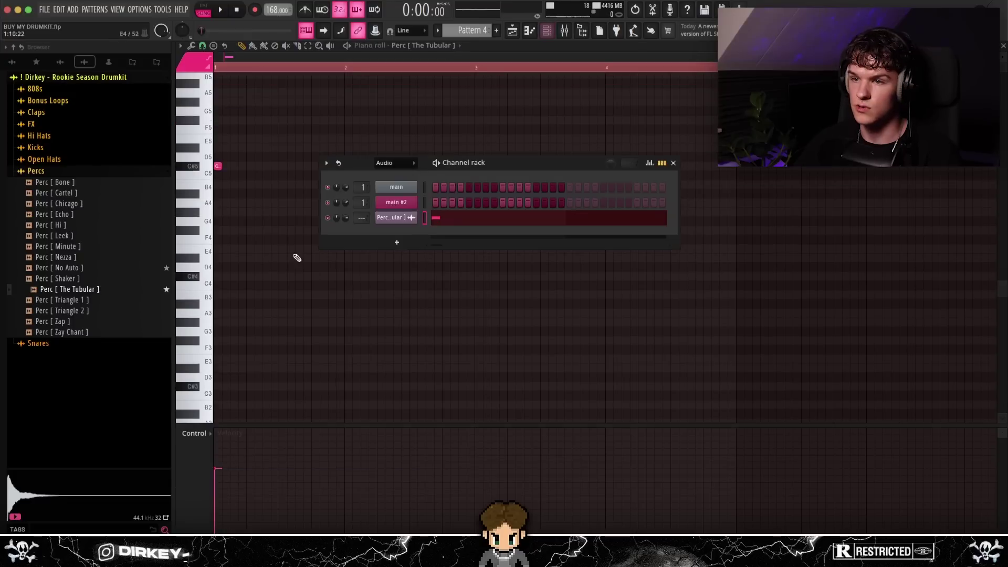
# Route the Perc [ The Tubular ] channel to mixer track 4 and play Pattern 4 back.
pyautogui.press('F9')
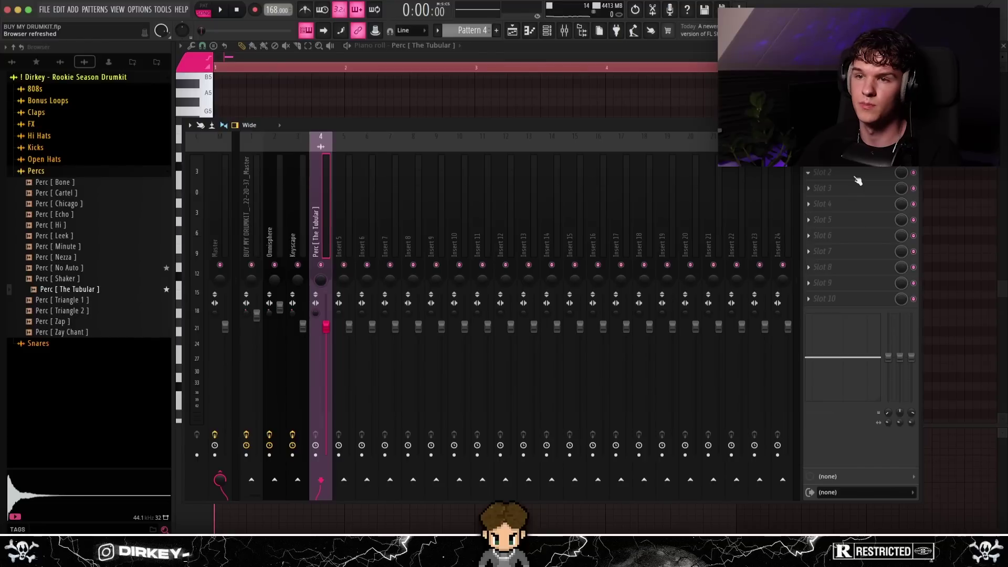
pyautogui.press('F9')
pyautogui.press('space')
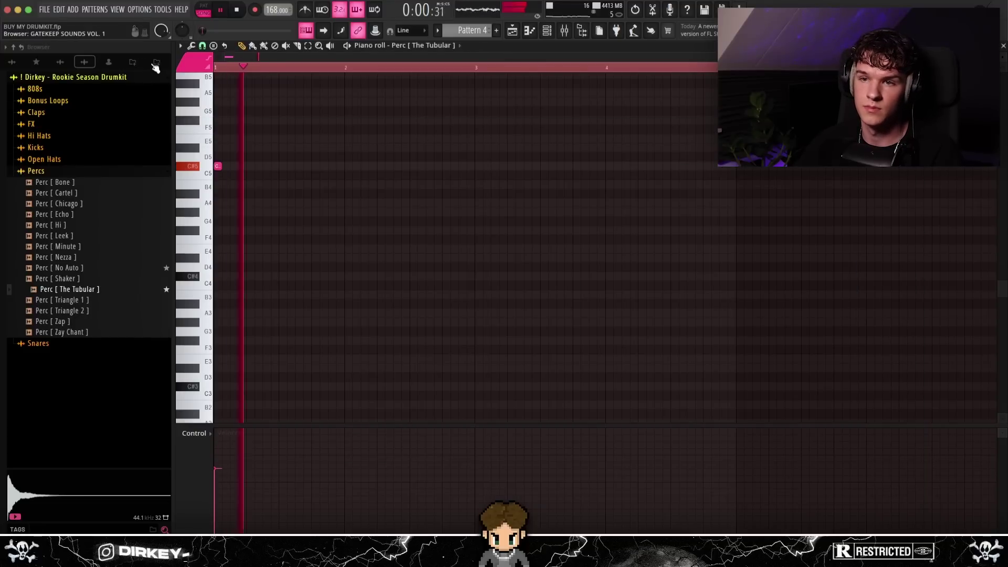
pyautogui.press('space')
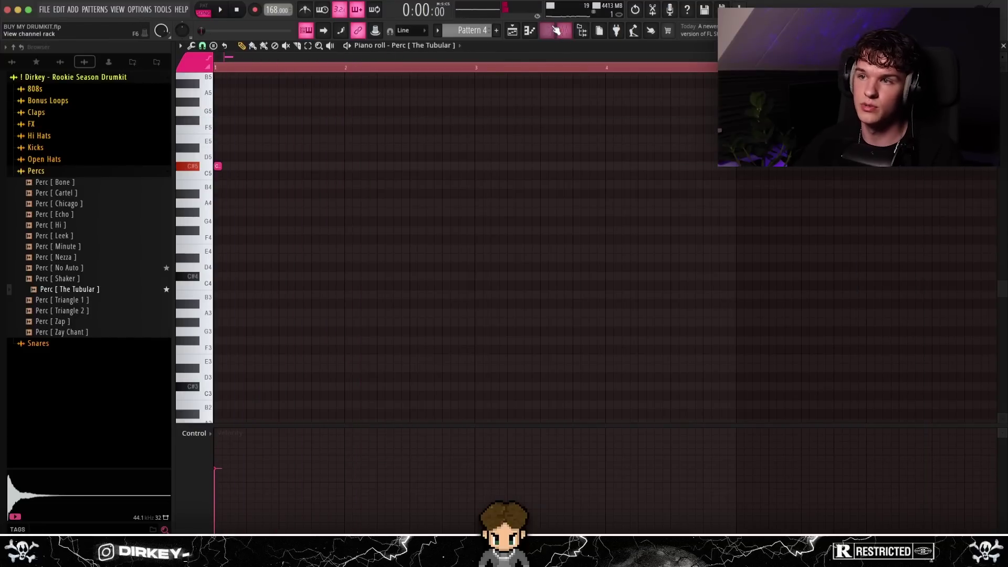
# Add Fruity parametric EQ 2 in slot 1 of the Perc [ The Tubular ] mixer track.
pyautogui.click(555, 30)
pyautogui.click(564, 30)
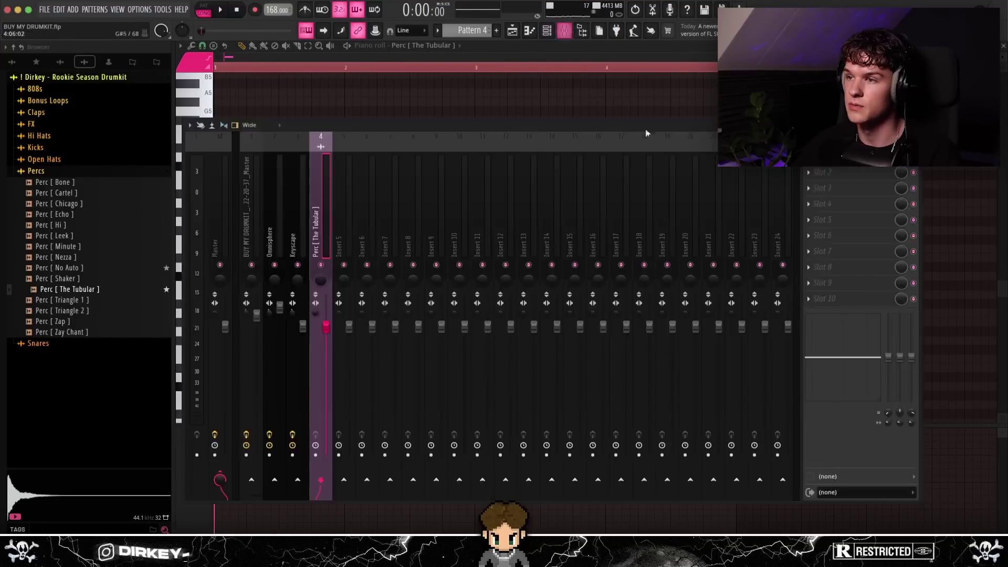
pyautogui.press('space')
pyautogui.click(851, 156)
pyautogui.press('Escape')
# Copy ValhallaVintageVerb from the main loop's mixer track to slot 2 of the percussion track and set its mix to 38.4 %.
pyautogui.click(250, 209)
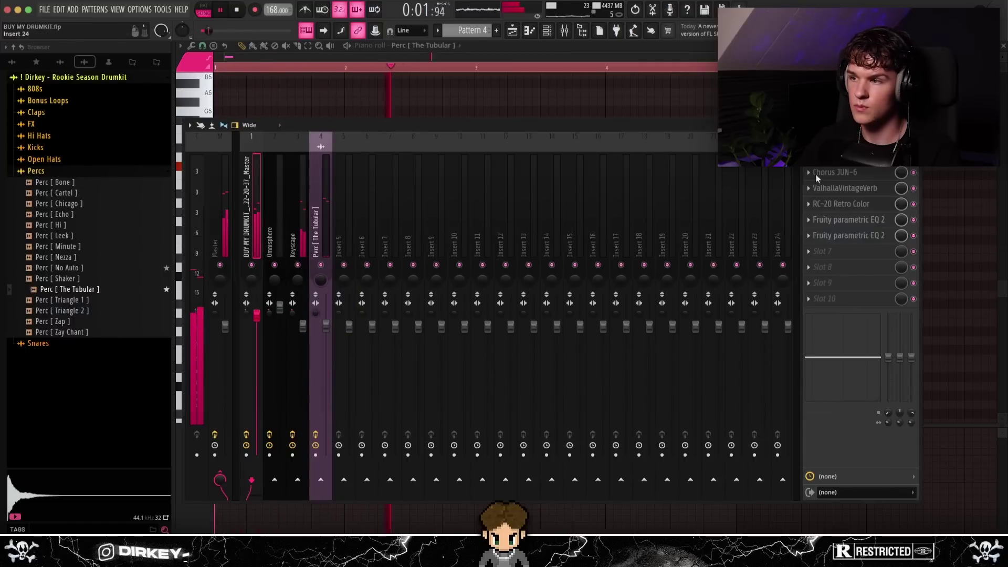
pyautogui.click(808, 188)
pyautogui.moveTo(809, 246); pyautogui.dragTo(318, 221)
pyautogui.moveTo(86, 169); pyautogui.dragTo(88, 162)
pyautogui.scroll(2, 86, 163)
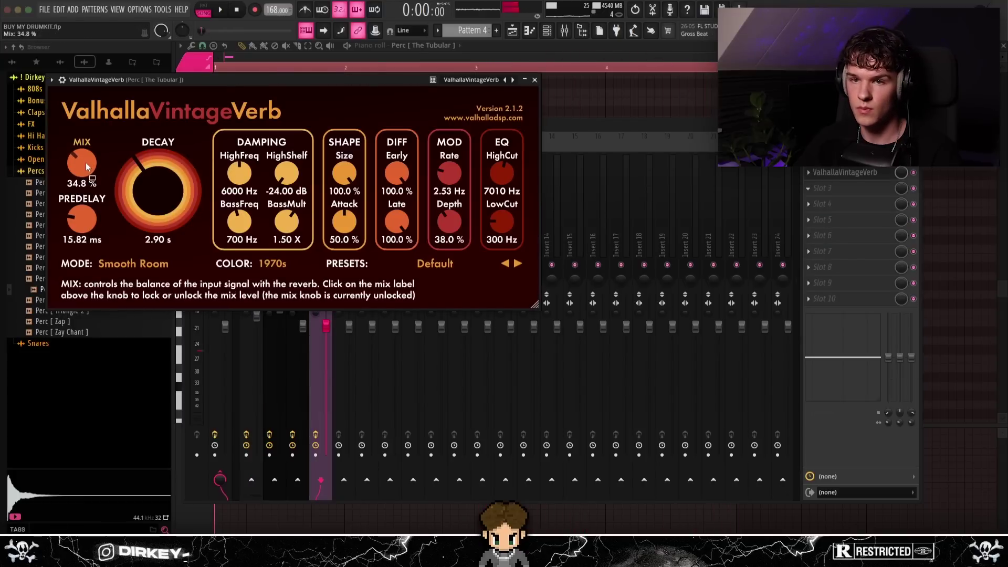
pyautogui.scroll(4, 83, 161)
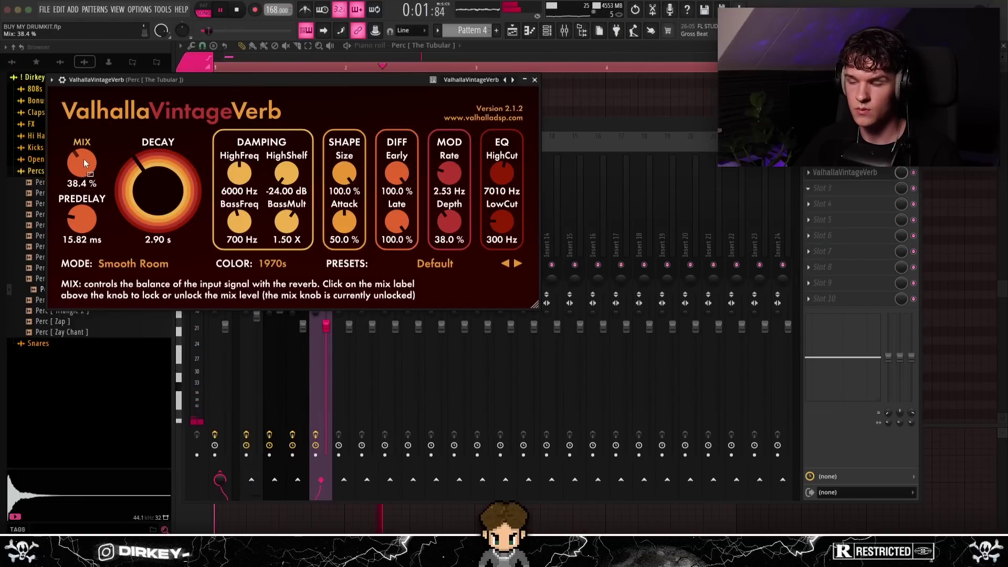
pyautogui.moveTo(256, 80); pyautogui.dragTo(402, 127)
pyautogui.press('space')
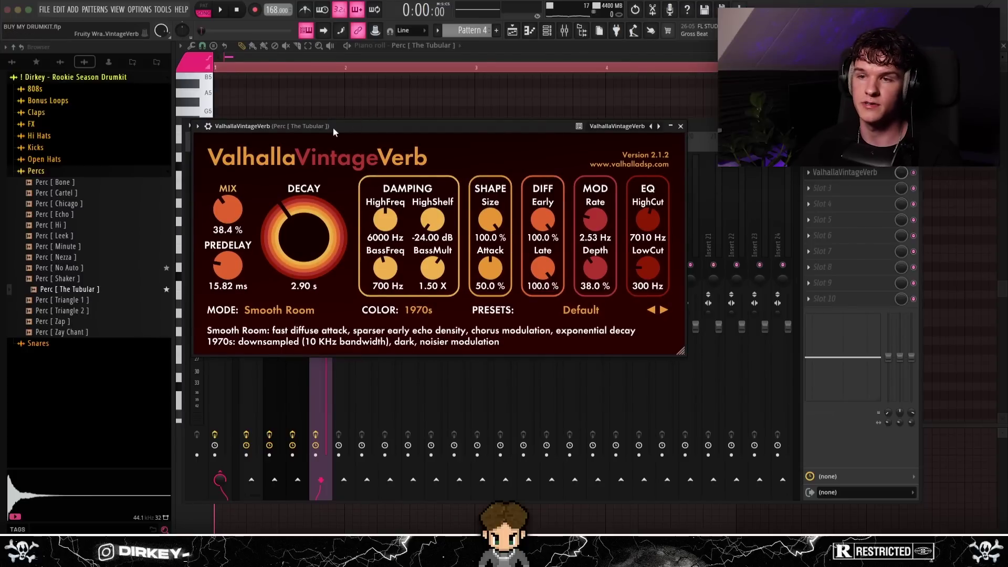
pyautogui.press('space')
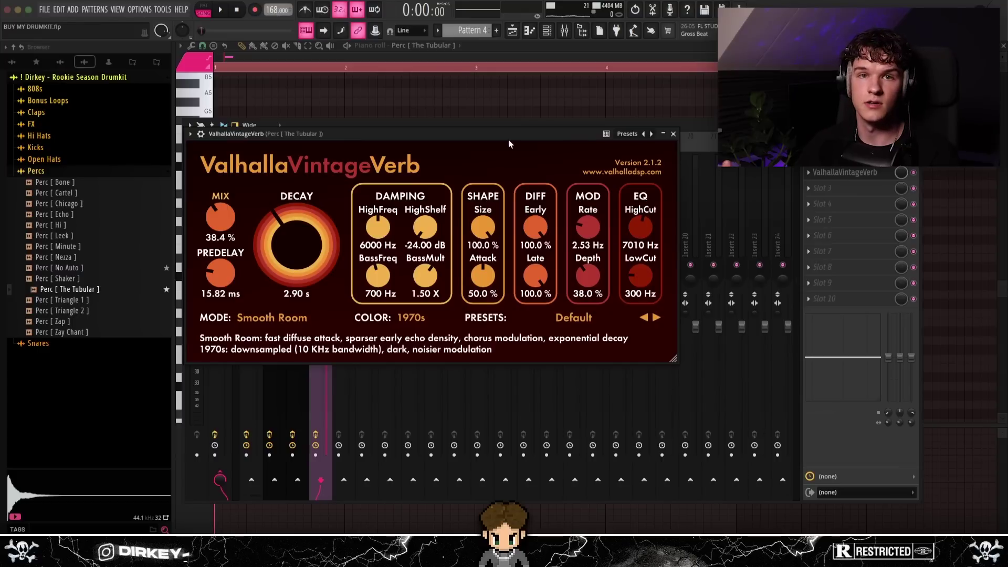
# Close the percussion reverb and add ShaperBox 2 in slot 3 of the same mixer track.
pyautogui.click(673, 134)
pyautogui.click(827, 188)
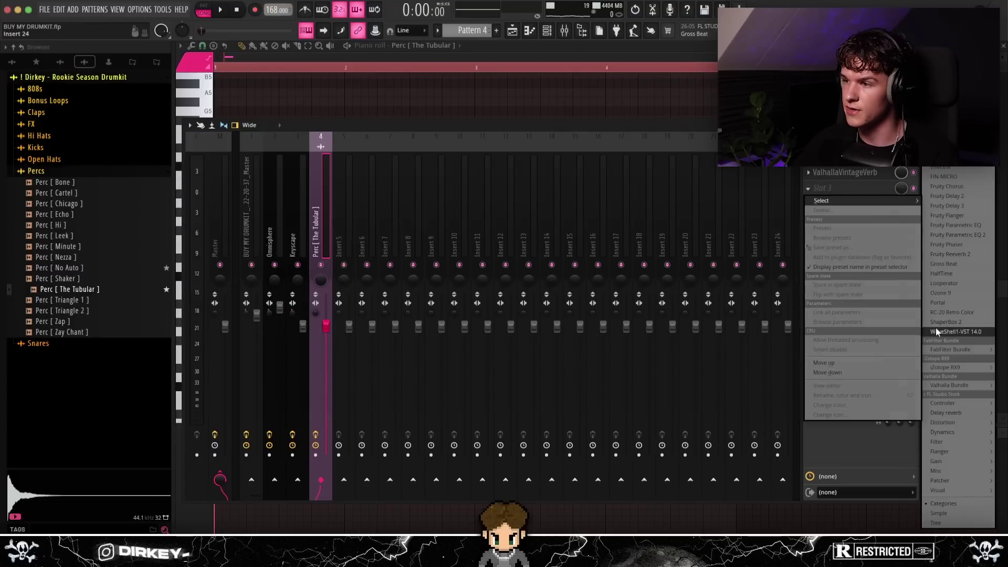
pyautogui.click(937, 323)
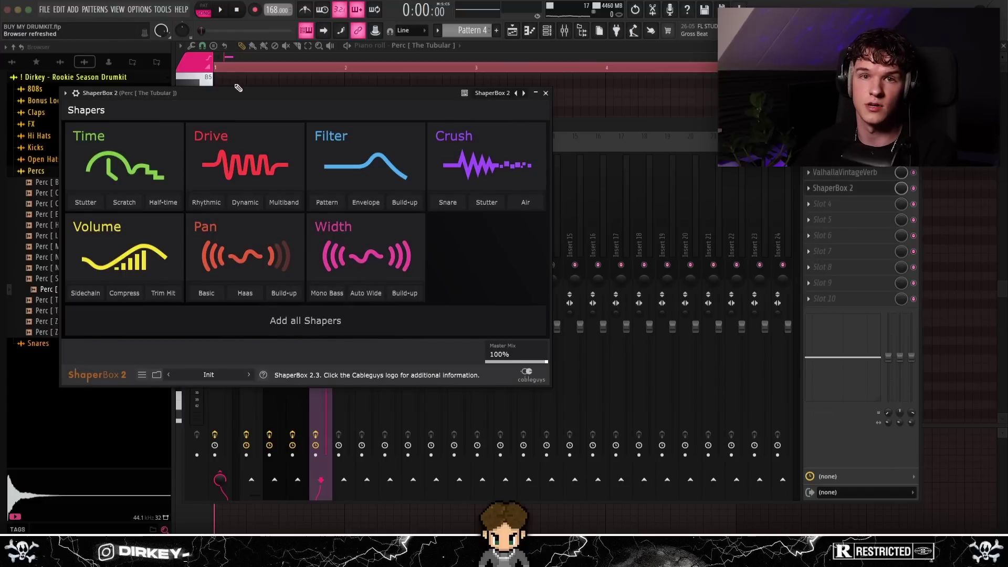
# Add a Volume shaper with a 1/8 length and shape its curve to drop to silence just past the halfway point.
pyautogui.click(121, 247)
pyautogui.moveTo(334, 257); pyautogui.dragTo(332, 378)
pyautogui.doubleClick(404, 306)
pyautogui.moveTo(405, 307); pyautogui.dragTo(623, 379)
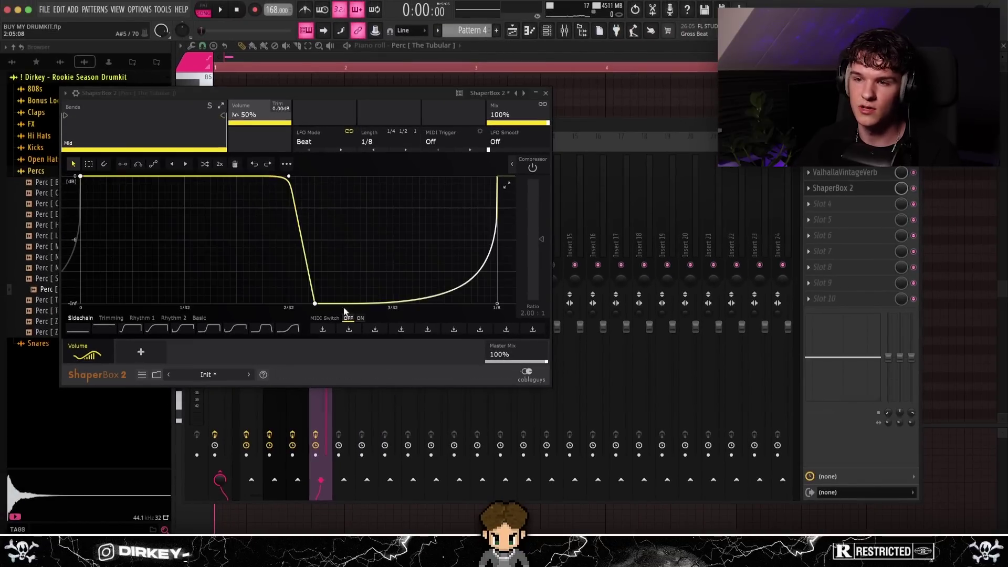
pyautogui.press('space')
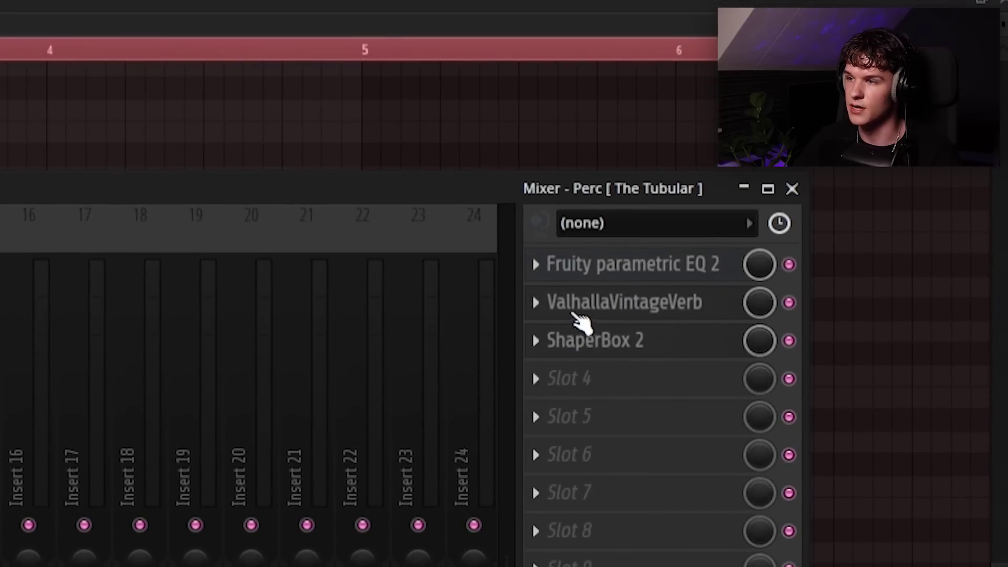
# Add a second ValhallaVintageVerb in slot 4 of the percussion track, with its mix at 21.6 %, and close it.
pyautogui.click(779, 200)
pyautogui.moveTo(543, 445)
pyautogui.mouseDown()
pyautogui.moveTo(549, 383)
pyautogui.moveTo(531, 364)
pyautogui.moveTo(558, 393)
pyautogui.mouseUp()
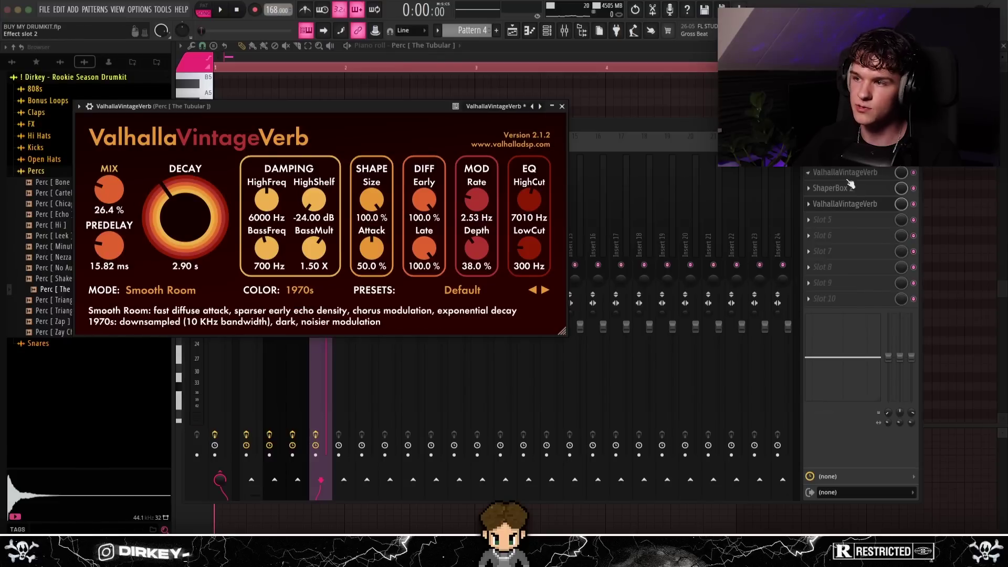
pyautogui.press('space')
pyautogui.moveTo(108, 193); pyautogui.dragTo(106, 202)
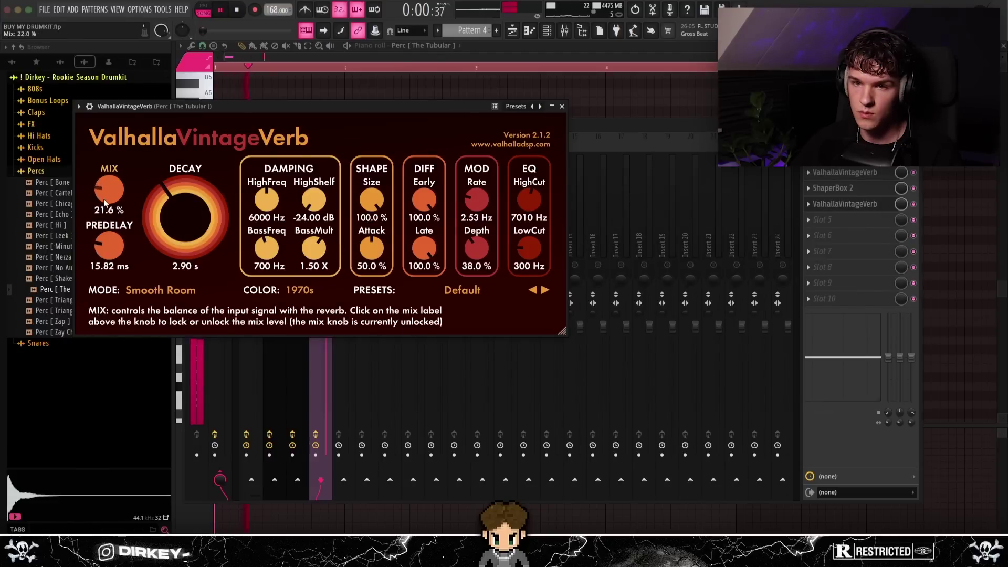
pyautogui.press('Escape')
# Compare the soloed percussion track with its effects bypassed and enabled.
pyautogui.press('space')
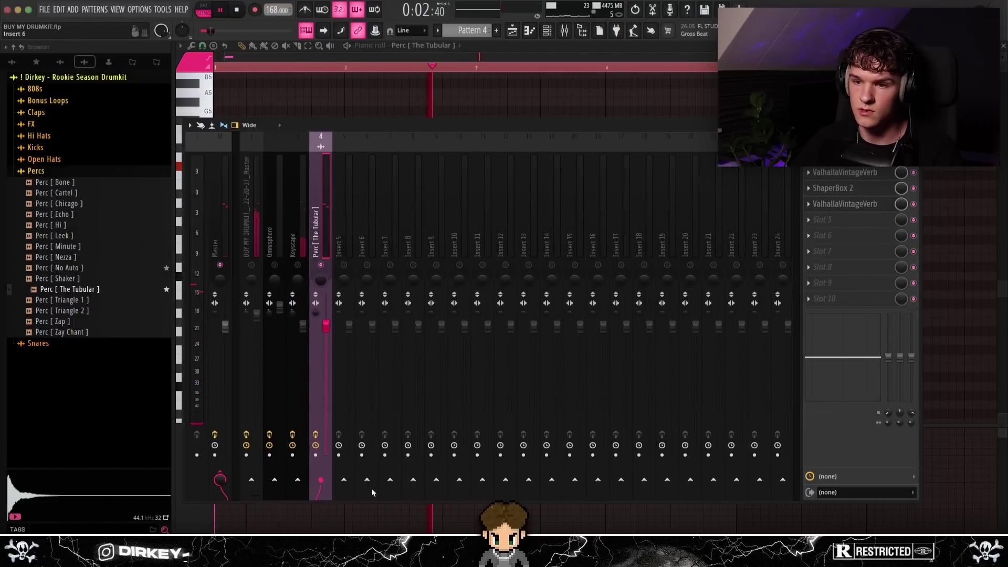
pyautogui.click(316, 435)
pyautogui.press('space')
pyautogui.click(316, 435)
pyautogui.press('space')
pyautogui.press('space')
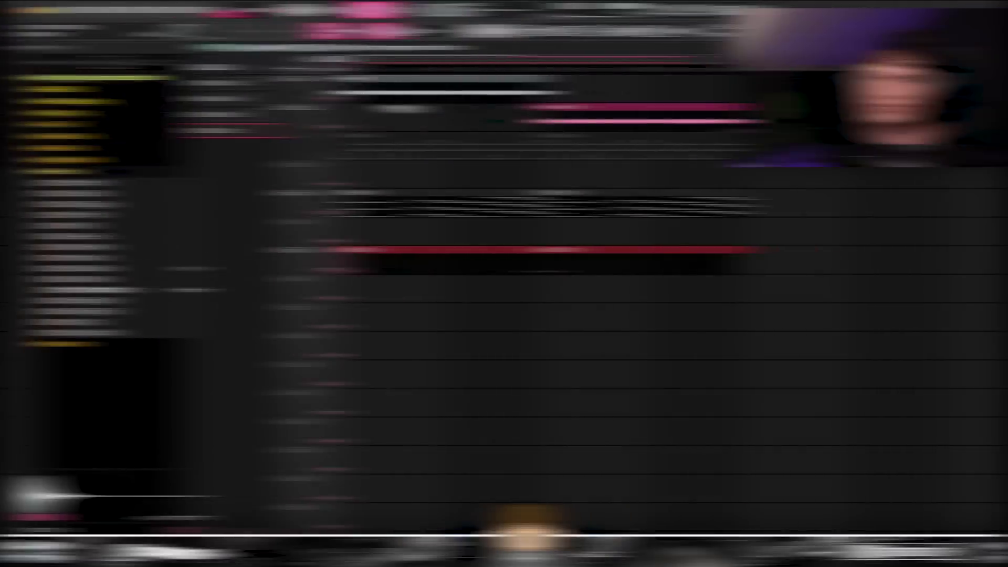
# Open Arcade and browse its library of lines for a vocal, going into the Distant Voices line.
pyautogui.press('super+d')
pyautogui.rightClick(307, 183)
pyautogui.rightClick(307, 183)
pyautogui.click(496, 29)
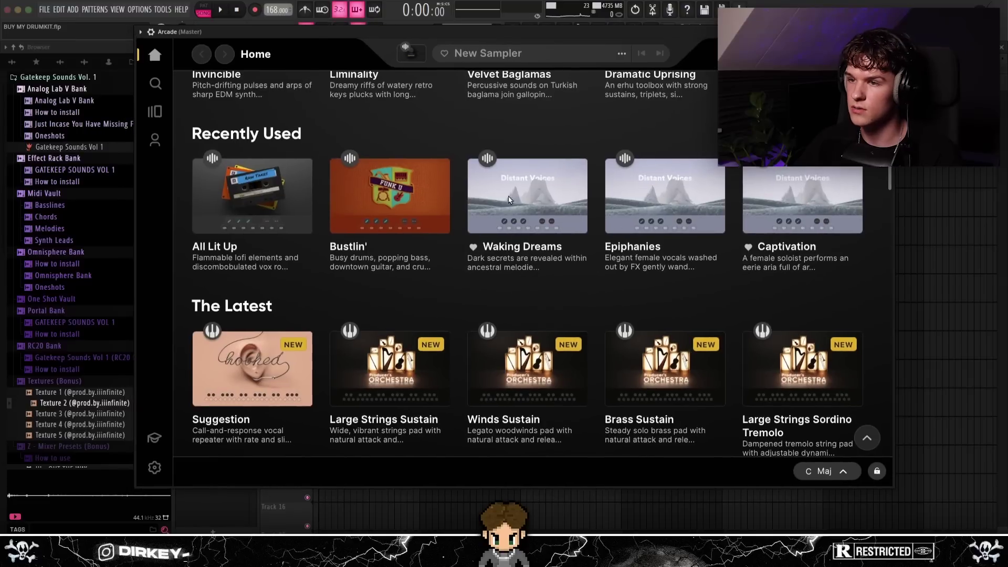
pyautogui.scroll(-4, 389, 239)
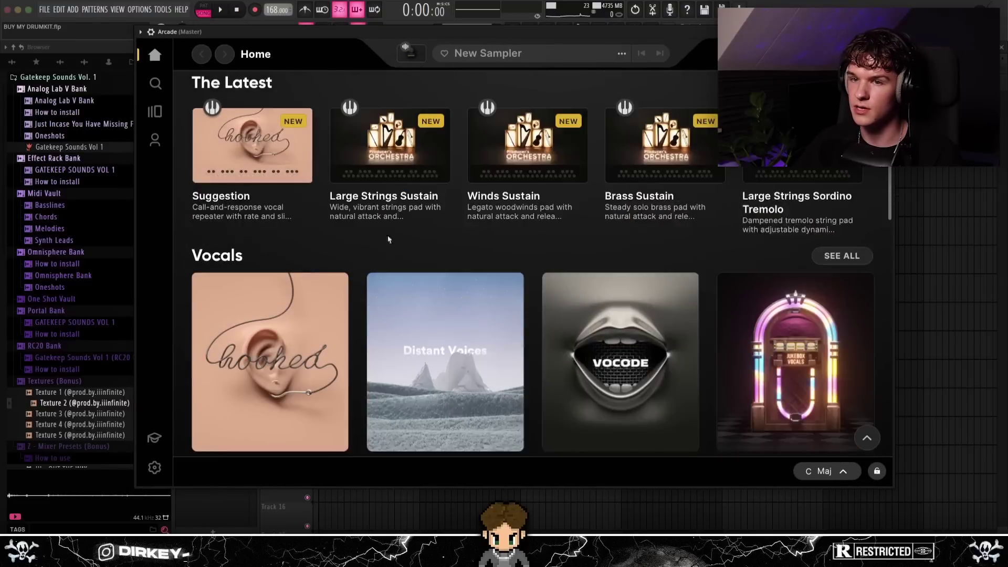
pyautogui.click(186, 111)
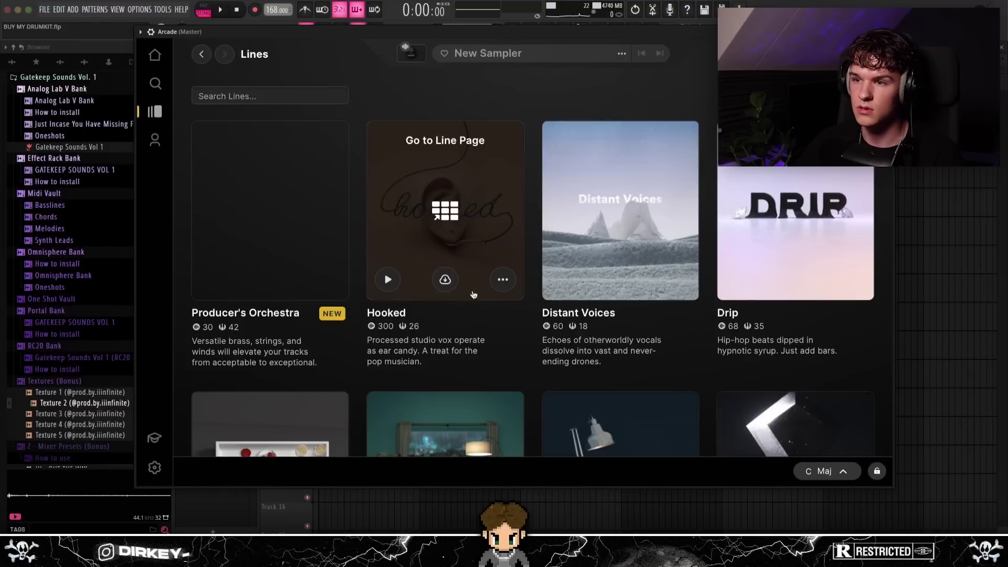
pyautogui.click(584, 225)
pyautogui.scroll(-5, 536, 216)
pyautogui.scroll(-3, 532, 209)
pyautogui.scroll(-1, 543, 301)
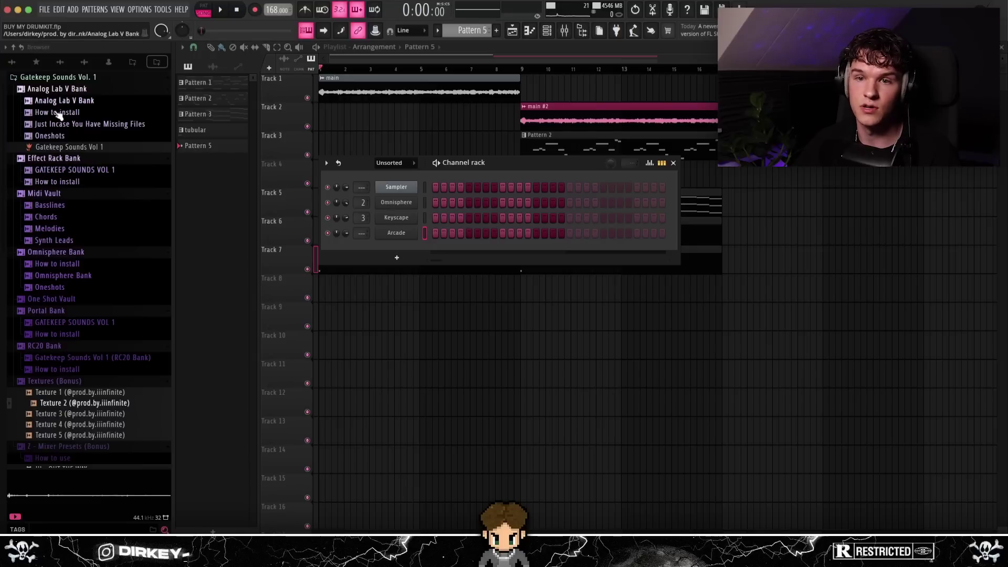
# Look through the Midi Vault's melody and synth lead files in the browser.
pyautogui.click(49, 218)
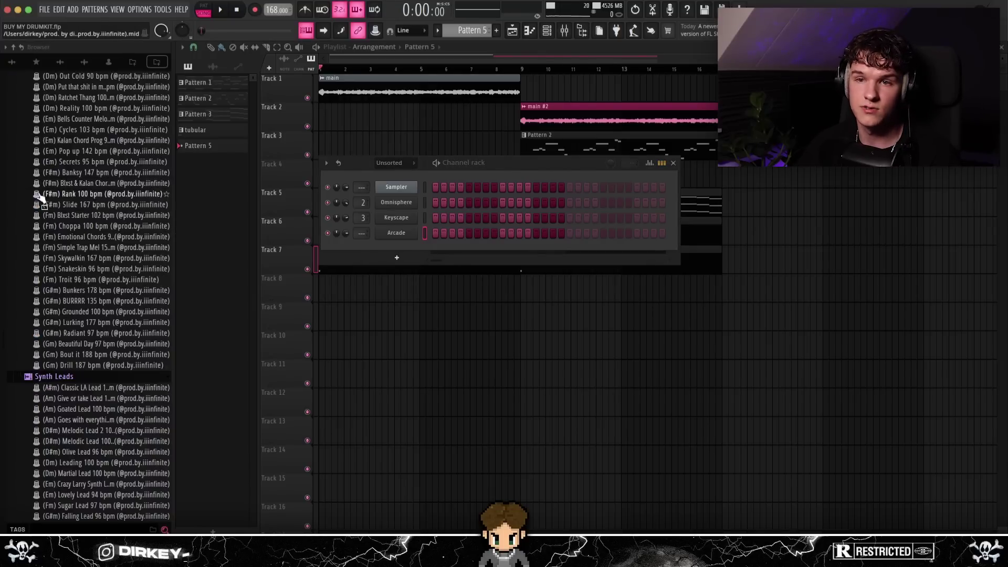
pyautogui.moveTo(66, 192)
pyautogui.mouseDown()
pyautogui.moveTo(106, 165)
pyautogui.moveTo(78, 198)
pyautogui.moveTo(81, 162)
pyautogui.moveTo(58, 195)
pyautogui.mouseUp()
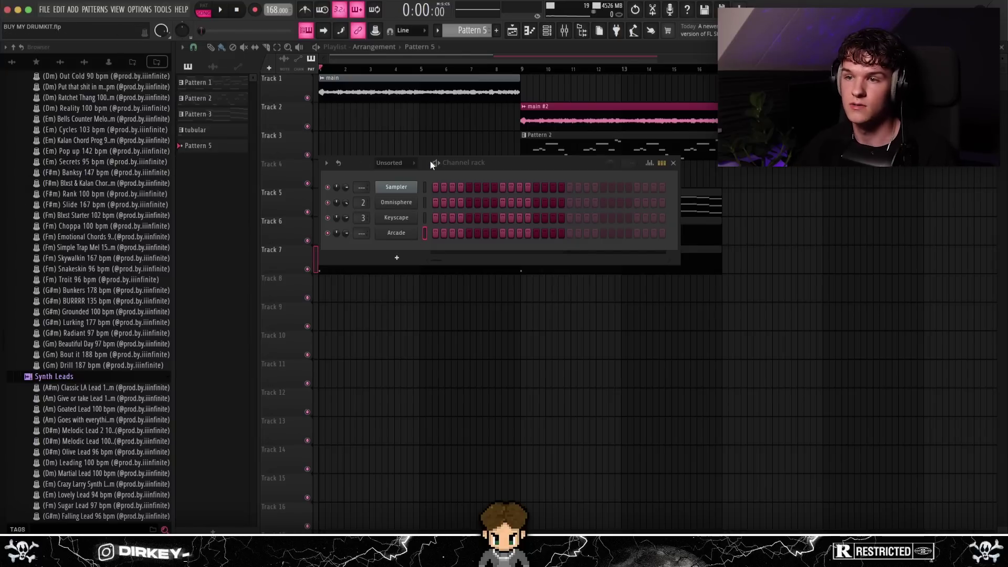
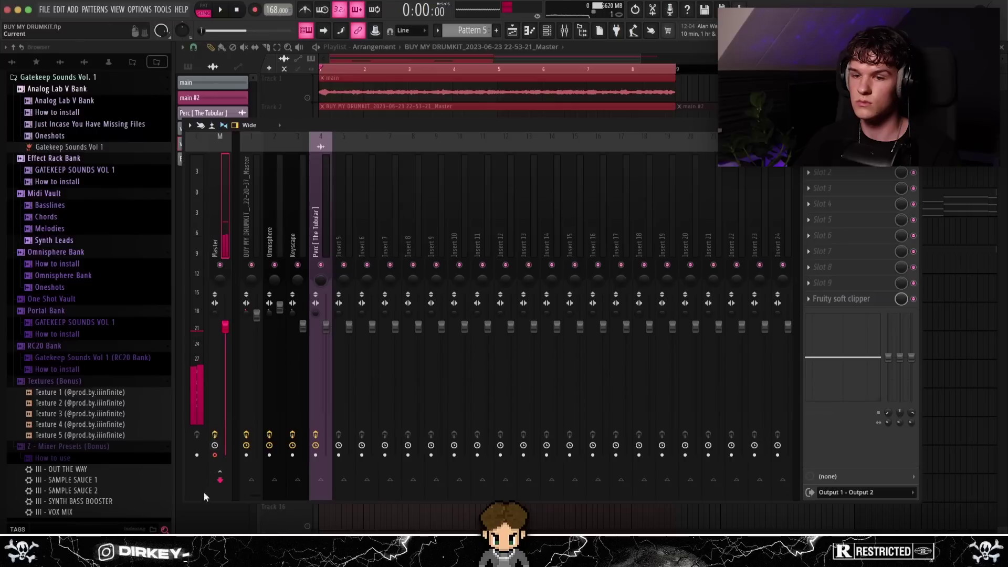
# Add ValhallaVintageVerb after Fruity Delay 3 on the vocal mixer track at 29.6 % mix, and set the delay's feedback level to 40.9 %.
pyautogui.moveTo(294, 234); pyautogui.dragTo(373, 234)
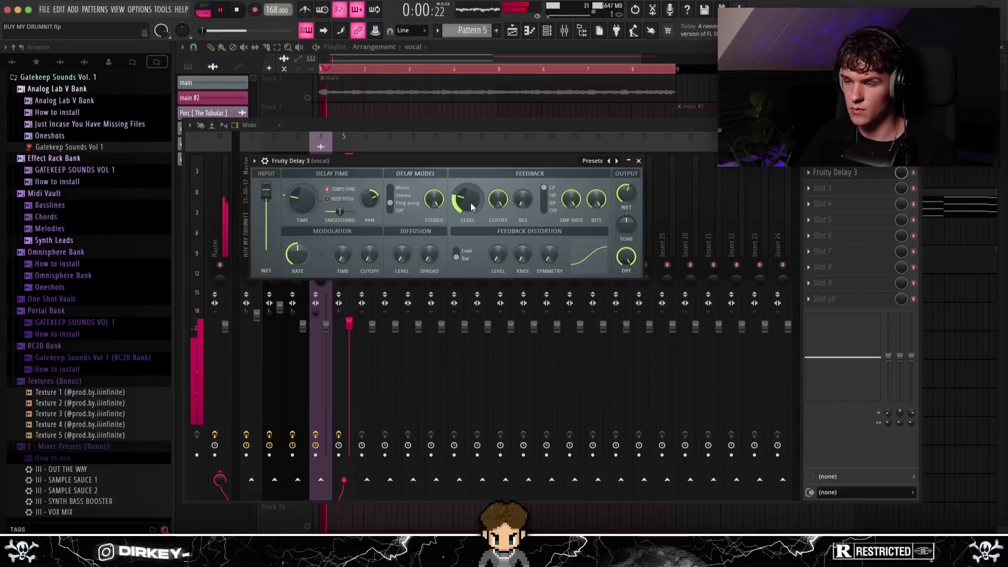
pyautogui.click(638, 160)
pyautogui.click(291, 225)
pyautogui.click(809, 172)
pyautogui.click(834, 233)
pyautogui.moveTo(596, 235); pyautogui.dragTo(349, 219)
pyautogui.moveTo(122, 206); pyautogui.dragTo(121, 201)
pyautogui.press('Escape')
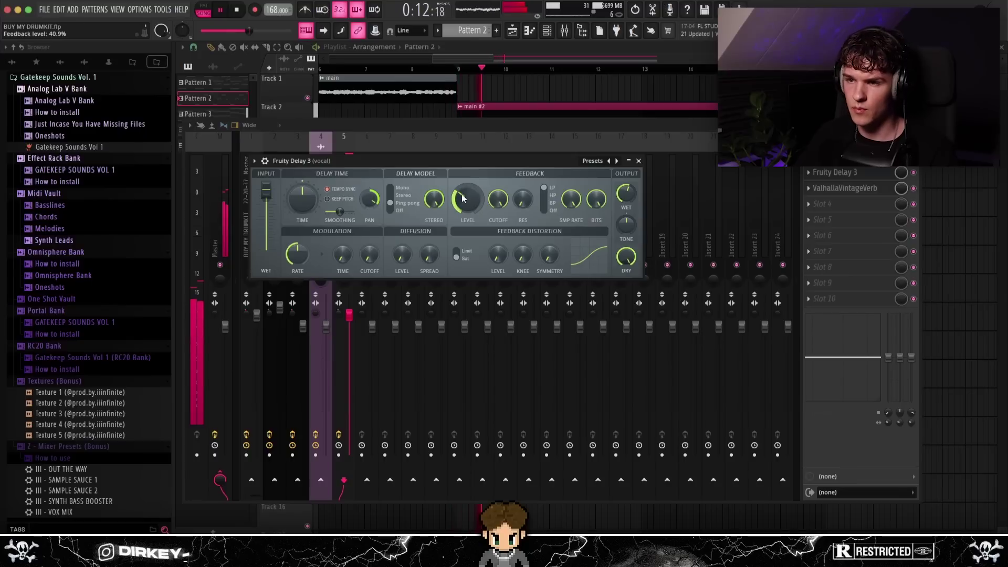
pyautogui.press('Escape')
# Add Fruity Parametric EQ 2 in slot 4 of the vocal track with slight mid and treble cuts and a high-mid boost, and raise the track's fader.
pyautogui.click(892, 203)
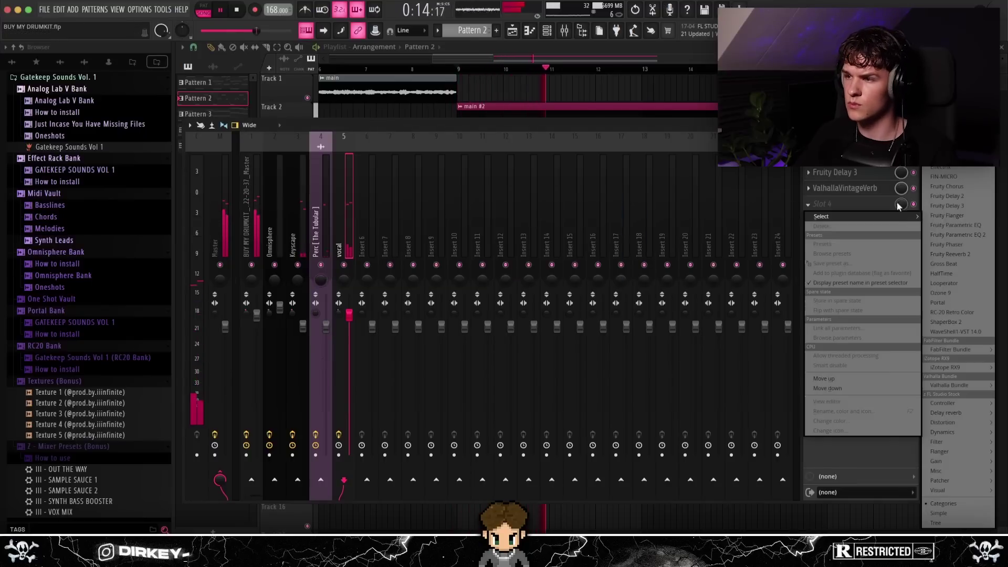
pyautogui.click(965, 236)
pyautogui.moveTo(412, 273); pyautogui.dragTo(519, 283)
pyautogui.moveTo(442, 274); pyautogui.dragTo(474, 266)
pyautogui.press('Escape')
pyautogui.moveTo(350, 327); pyautogui.dragTo(351, 318)
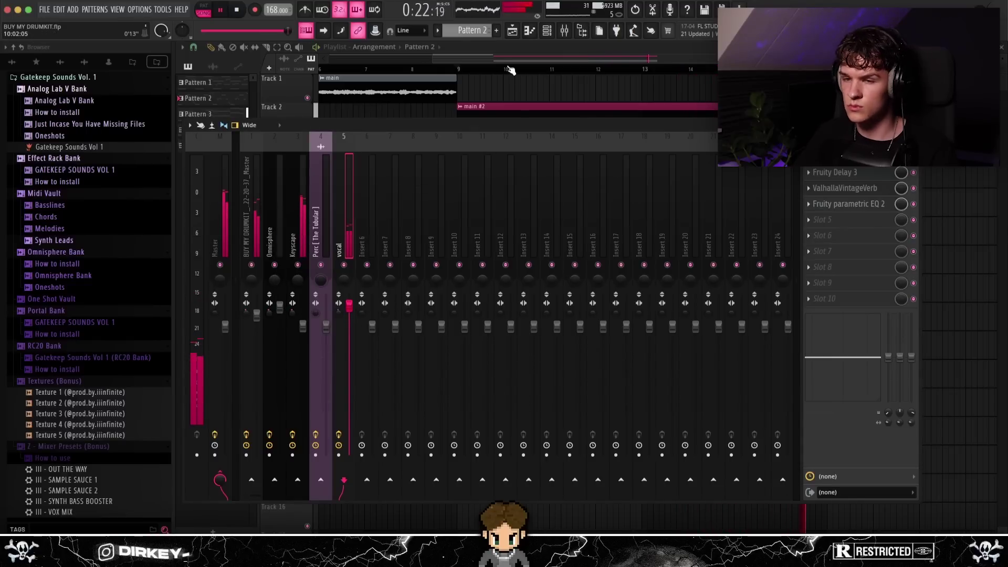
# Review the vocal clip on Track 6 and its Fruity Delay 3, ValhallaVintageVerb and Parametric EQ 2 settings.
pyautogui.moveTo(458, 218); pyautogui.dragTo(534, 243)
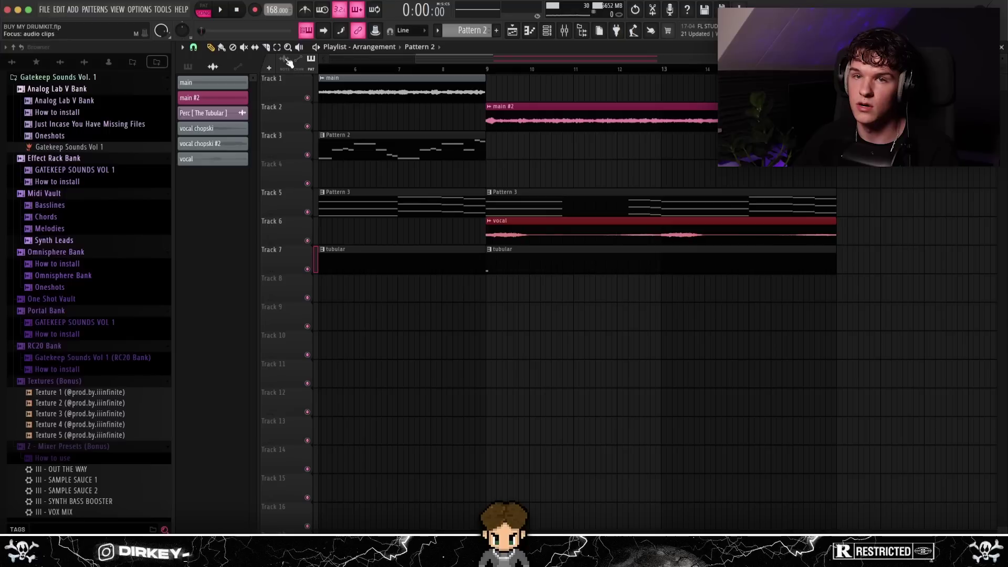
pyautogui.click(625, 243)
pyautogui.click(563, 31)
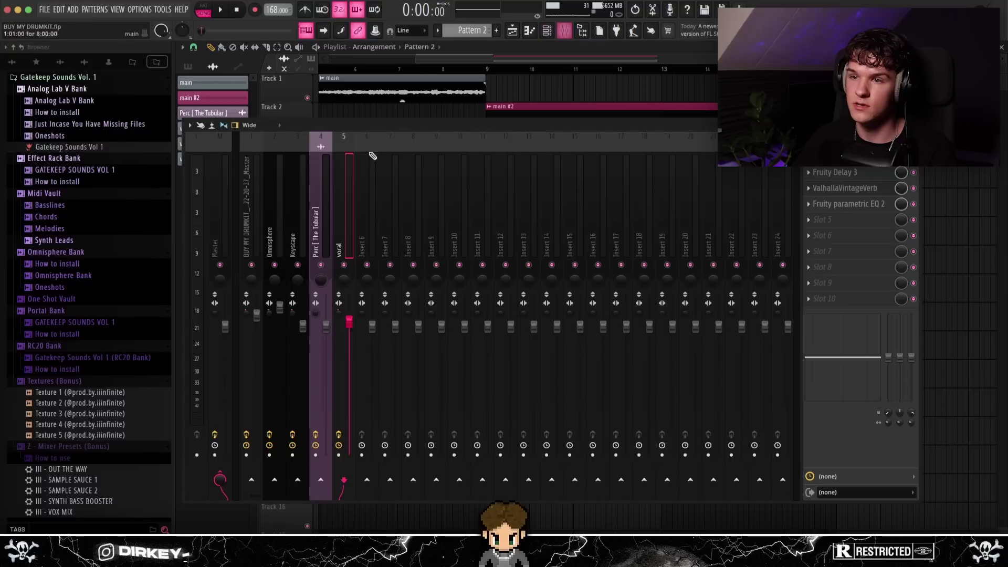
pyautogui.click(836, 157)
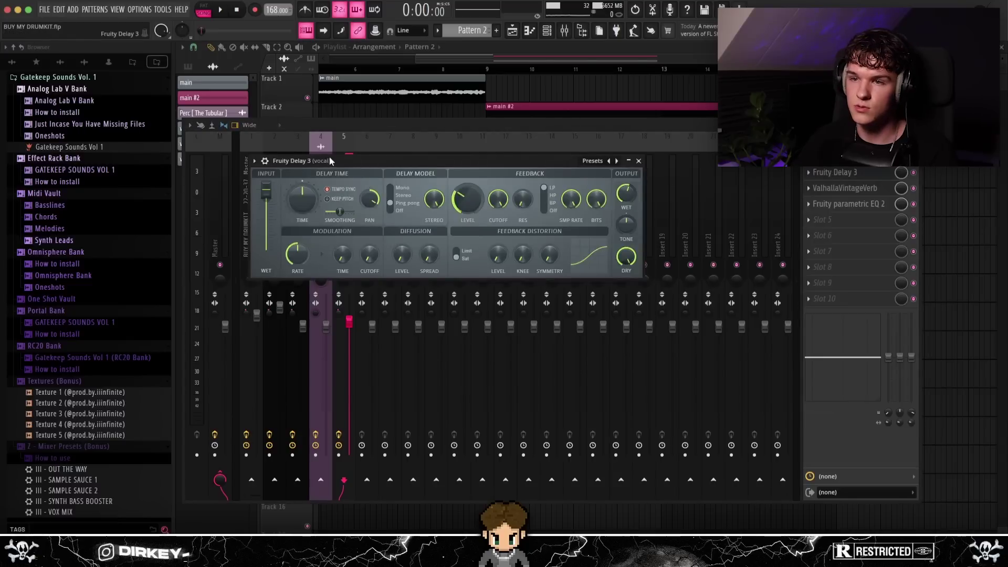
pyautogui.moveTo(330, 160); pyautogui.dragTo(336, 154)
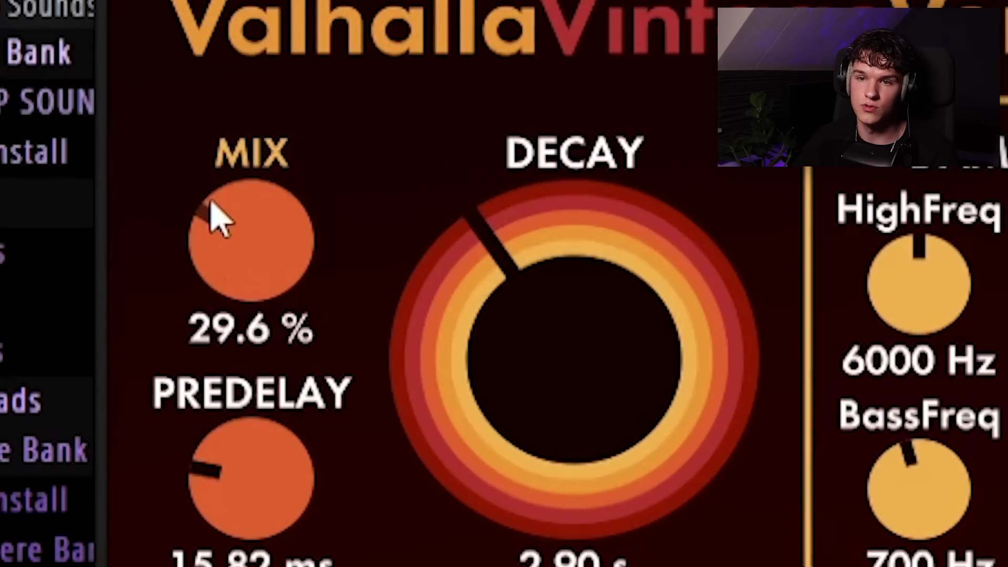
pyautogui.moveTo(113, 194); pyautogui.dragTo(112, 192)
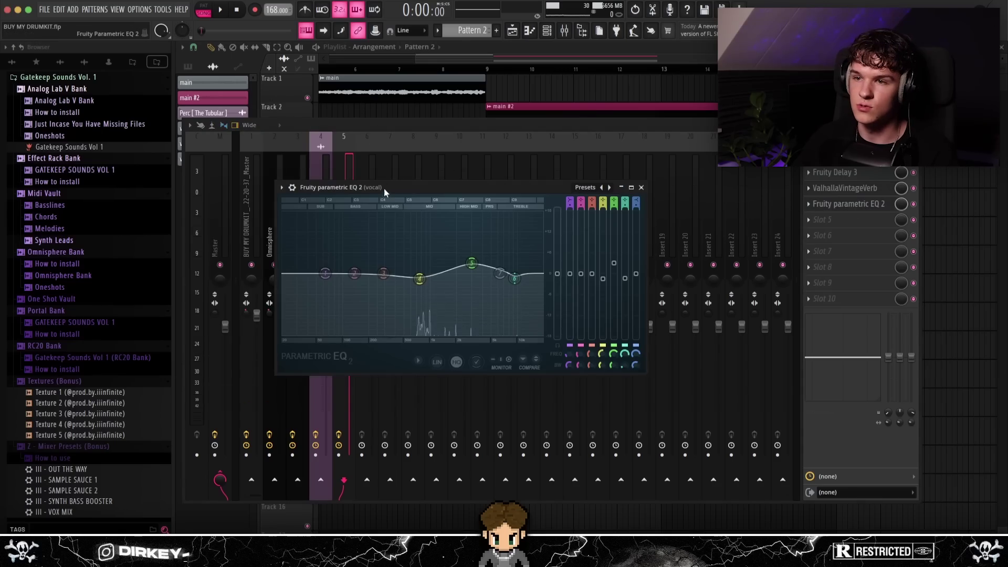
pyautogui.moveTo(383, 188); pyautogui.dragTo(380, 179)
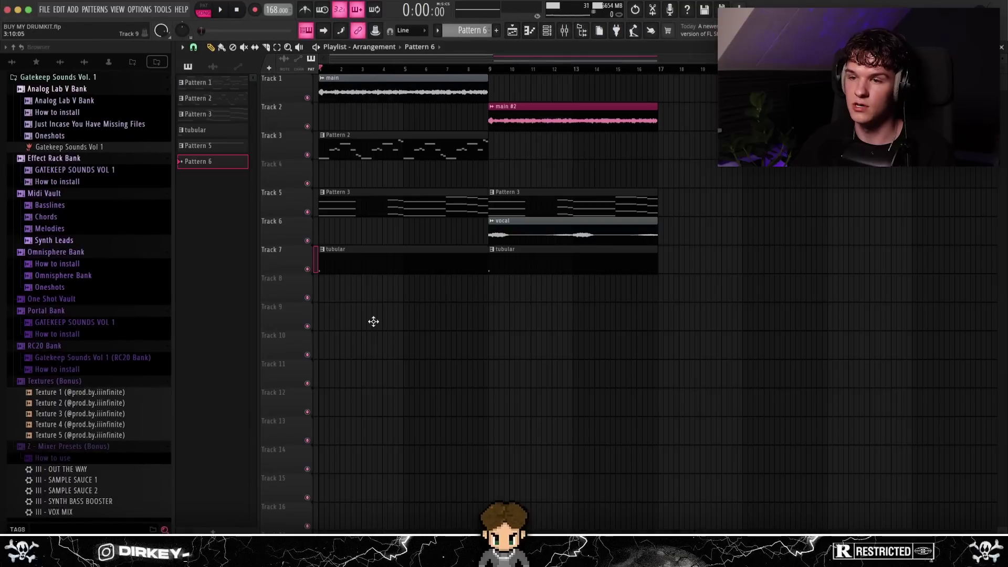
# Lay out Pattern 6 twice in a row on Track 9 from bar 1, and trim its D#4 note to the start of the second C#4.
pyautogui.moveTo(340, 324); pyautogui.dragTo(487, 324)
pyautogui.click(438, 323)
pyautogui.hotkey('ctrl', 'b')
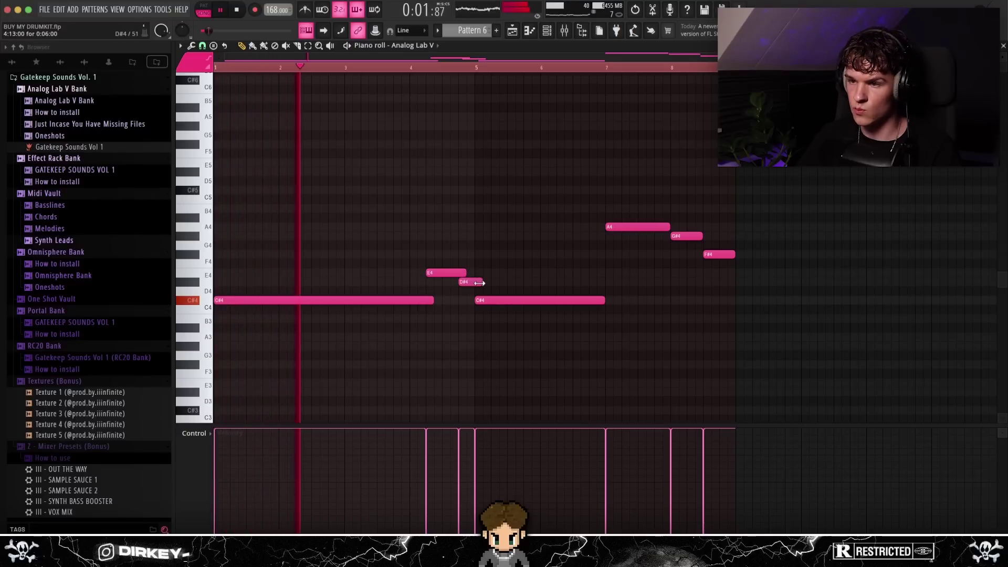
pyautogui.doubleClick(479, 283)
pyautogui.click(558, 331)
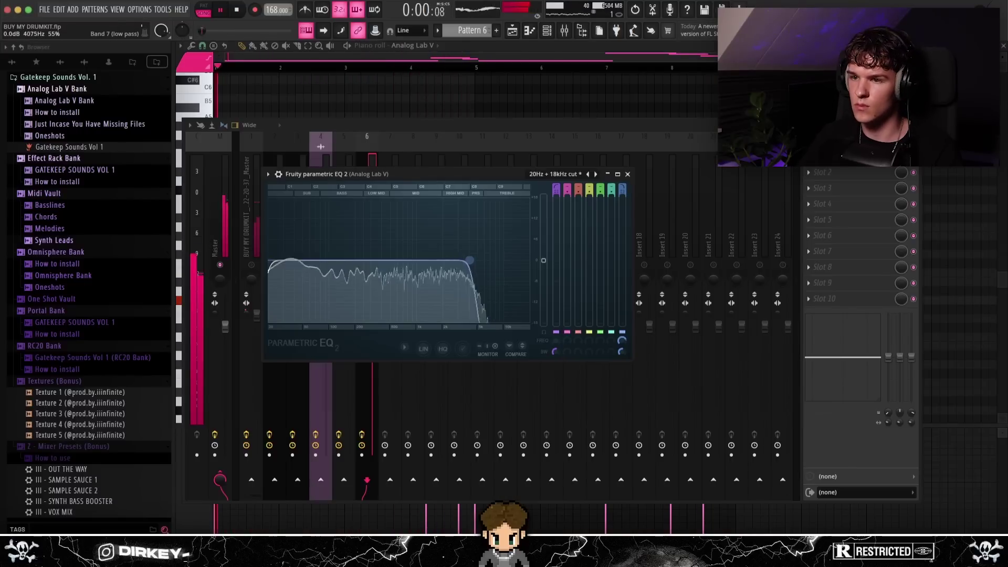
# Lower the EQ's low-pass cutoff on the Analog Lab V mixer track and raise the track's fader slightly.
pyautogui.moveTo(469, 260); pyautogui.dragTo(398, 279)
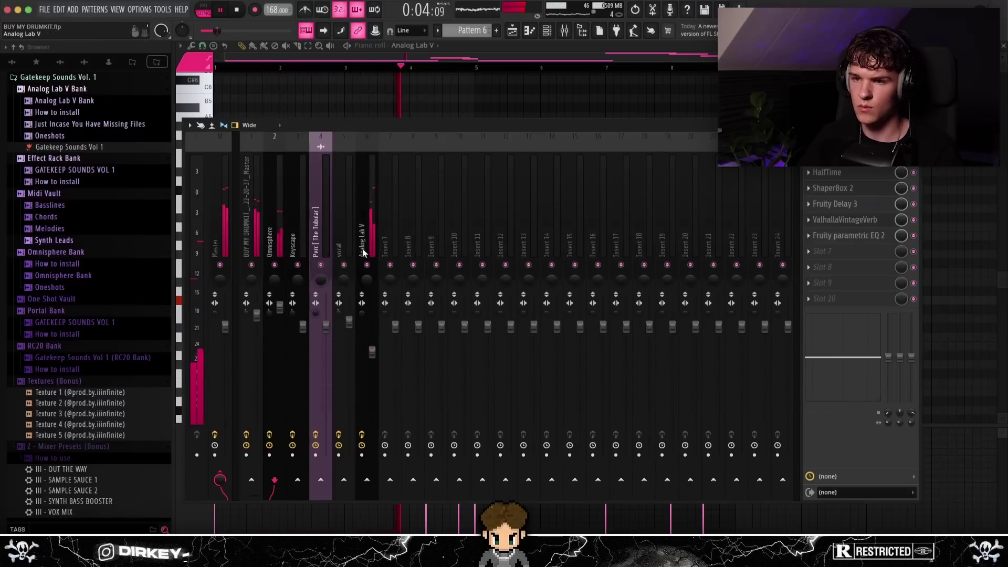
pyautogui.moveTo(373, 352); pyautogui.dragTo(372, 345)
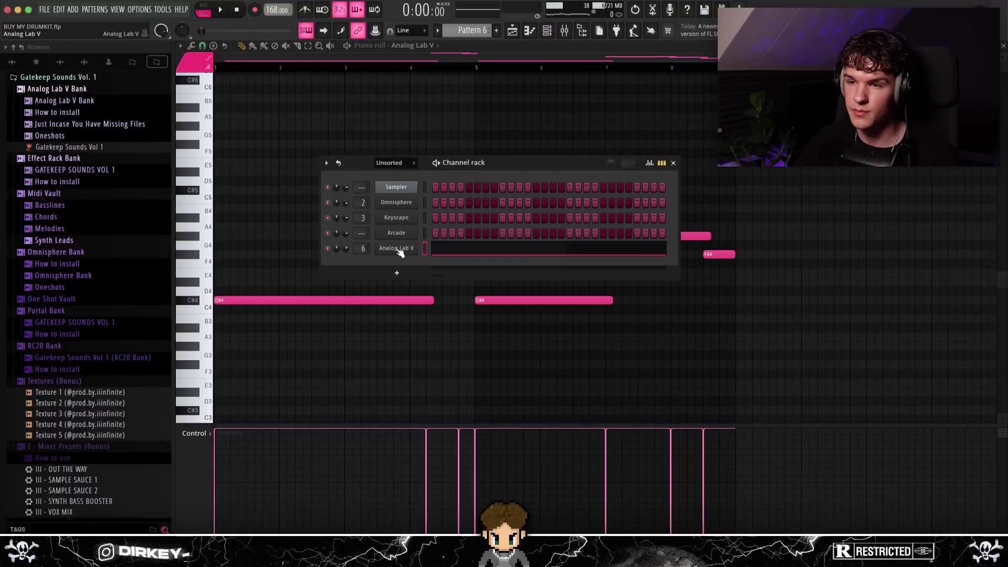
# Open Analog Lab V and view the Distress preset in the Gatekeep Sounds Vol 1 bank.
pyautogui.click(389, 246)
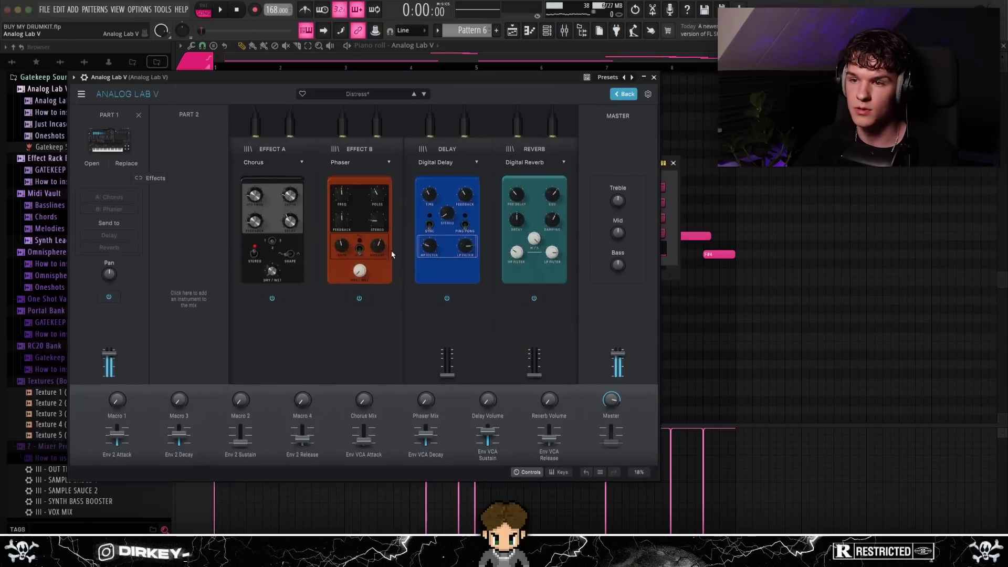
pyautogui.click(625, 93)
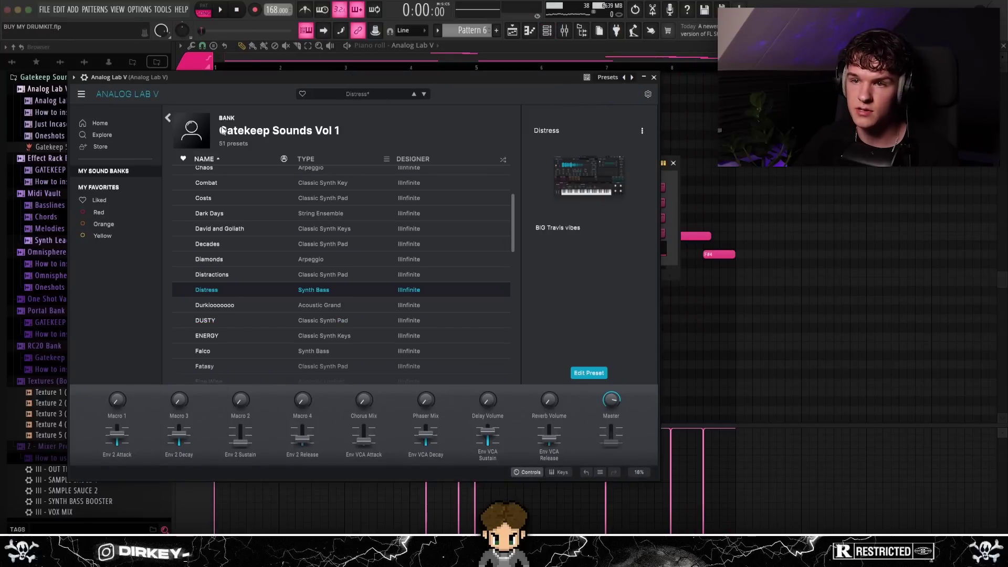
# Raise the E4 and D#4 notes of the Analog Lab V melody by one octave.
pyautogui.press('F7')
pyautogui.moveTo(283, 150); pyautogui.dragTo(742, 356)
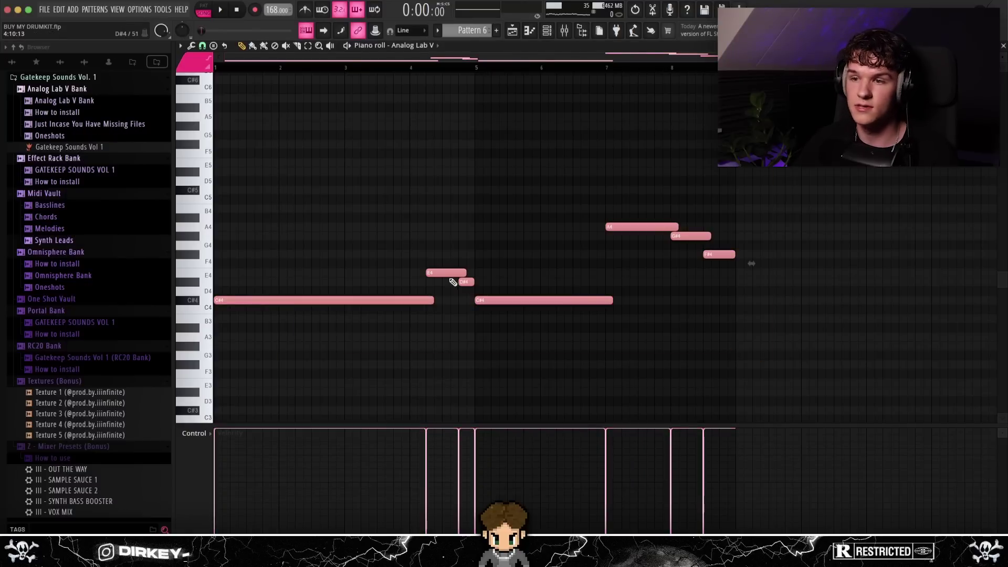
pyautogui.hotkey('ctrl', 'Up')
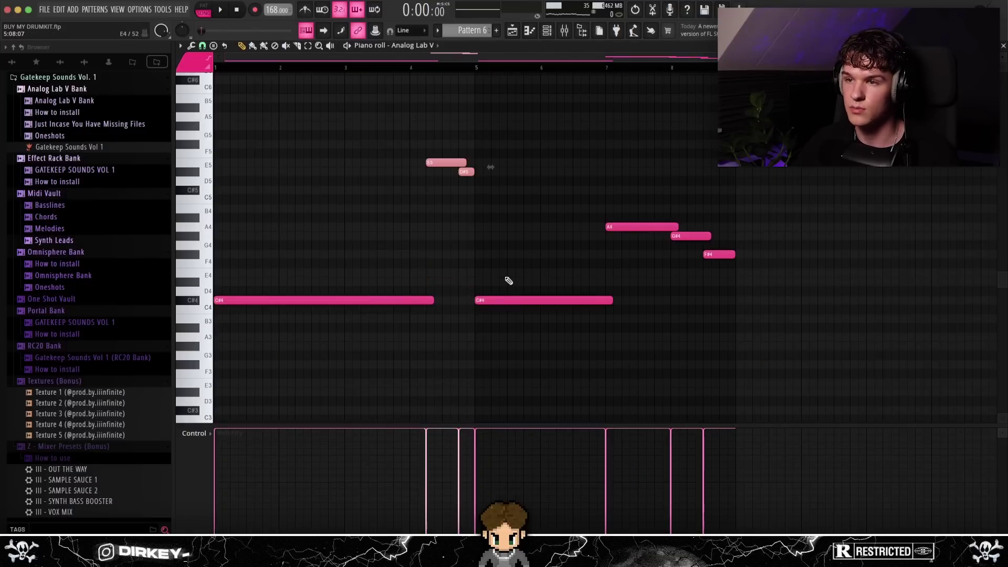
# Inspect the low-pass curve of the Analog Lab V track's Parametric EQ 2 and its list of presets.
pyautogui.click(565, 30)
pyautogui.click(861, 159)
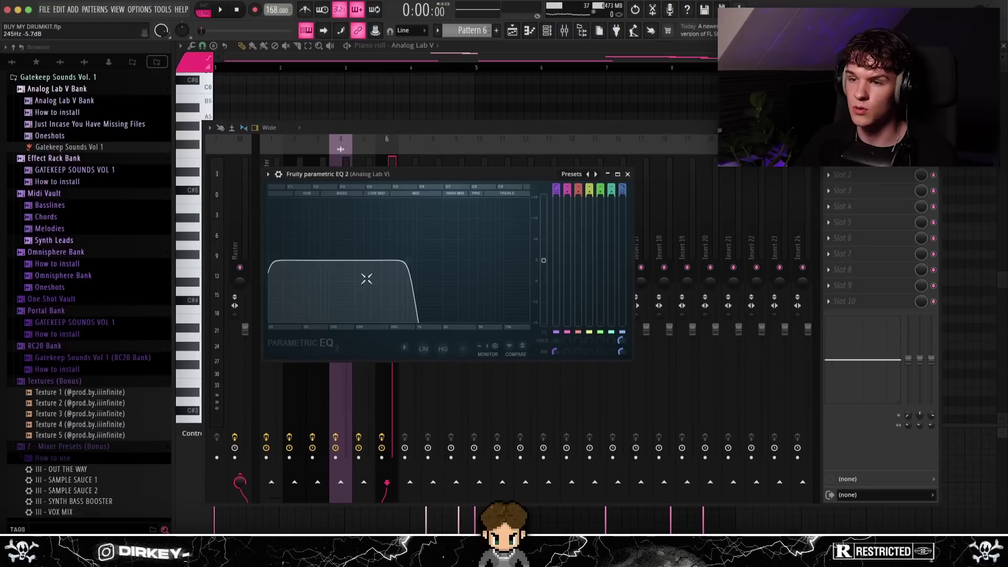
pyautogui.click(573, 173)
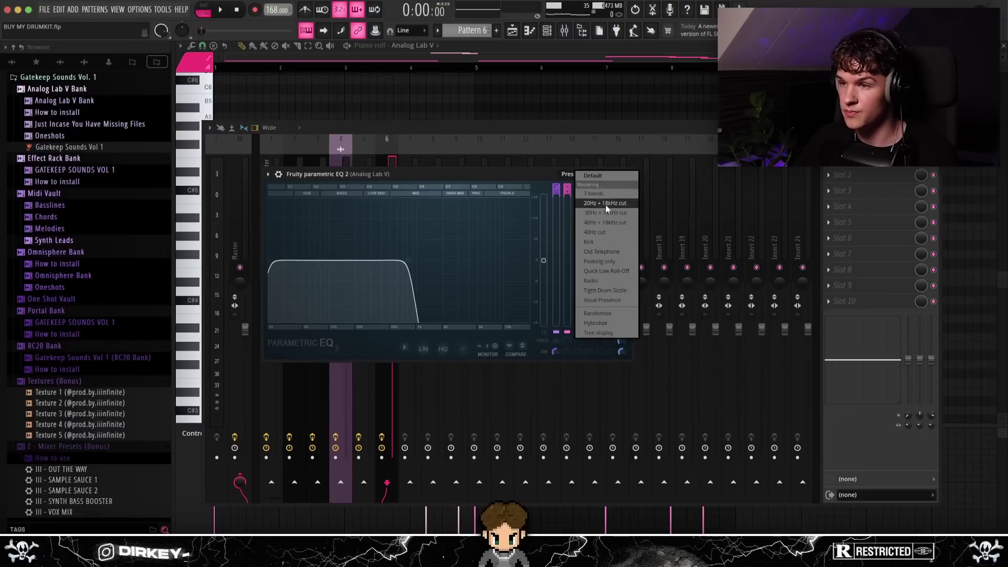
pyautogui.click(420, 168)
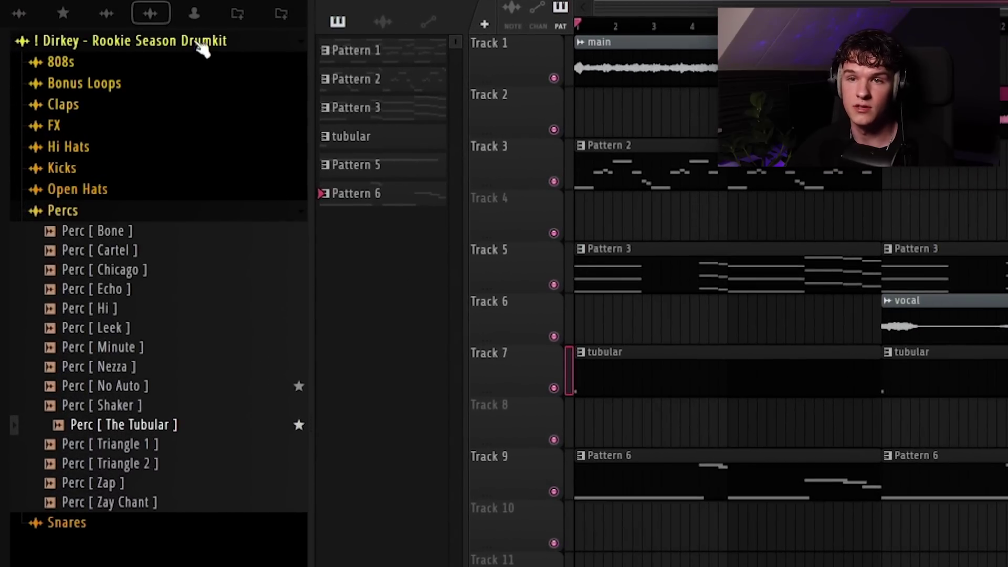
# Browse the Rookie Season and Heaven Sent drumkits, including the Snares and Percs folders.
pyautogui.click(90, 68)
pyautogui.click(94, 69)
pyautogui.click(83, 108)
pyautogui.click(90, 106)
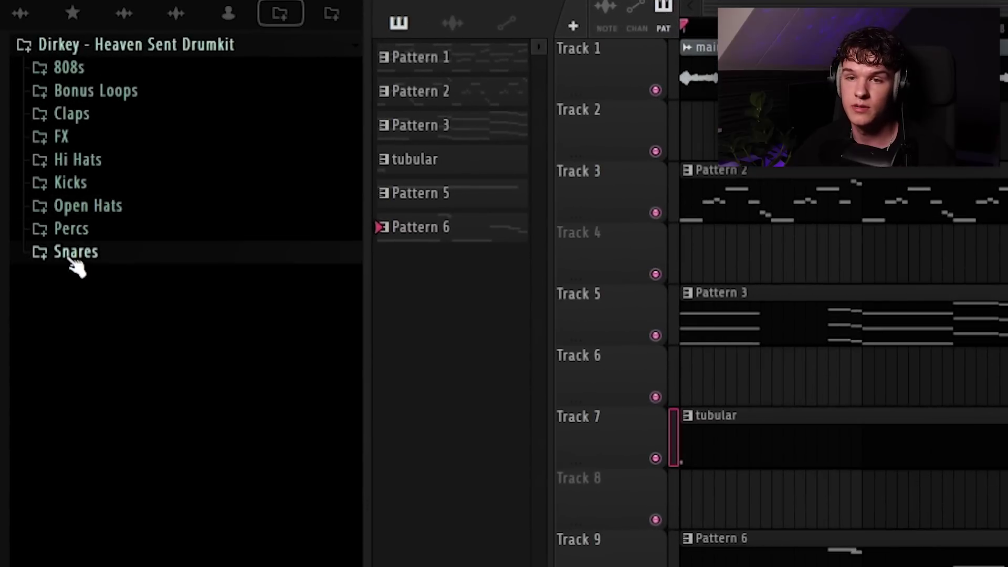
pyautogui.click(36, 173)
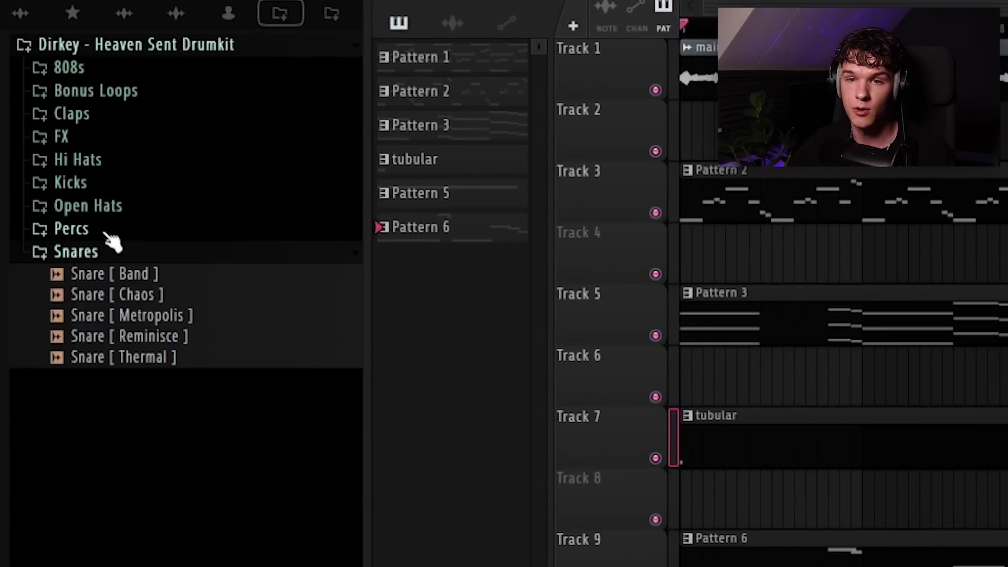
pyautogui.click(40, 163)
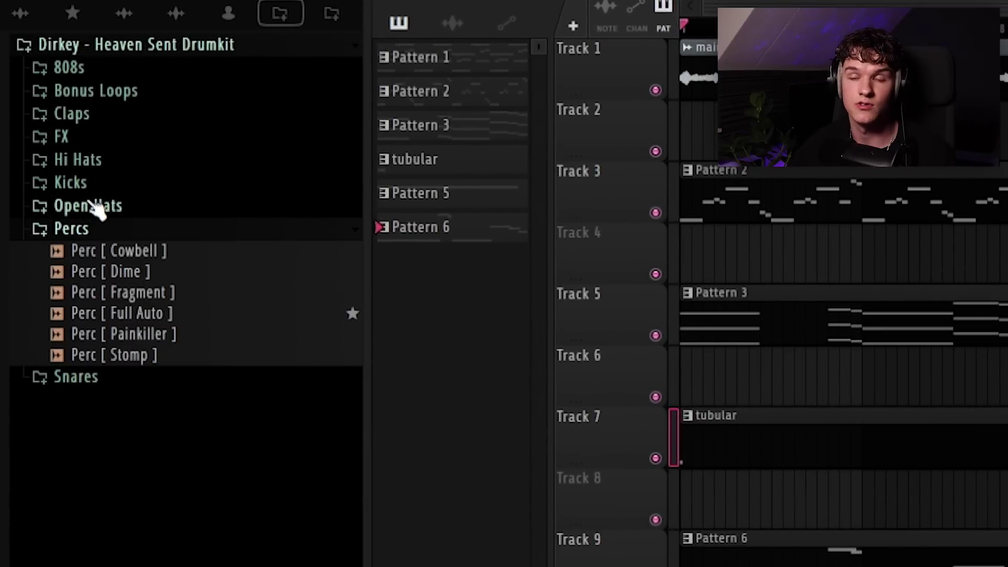
pyautogui.click(94, 207)
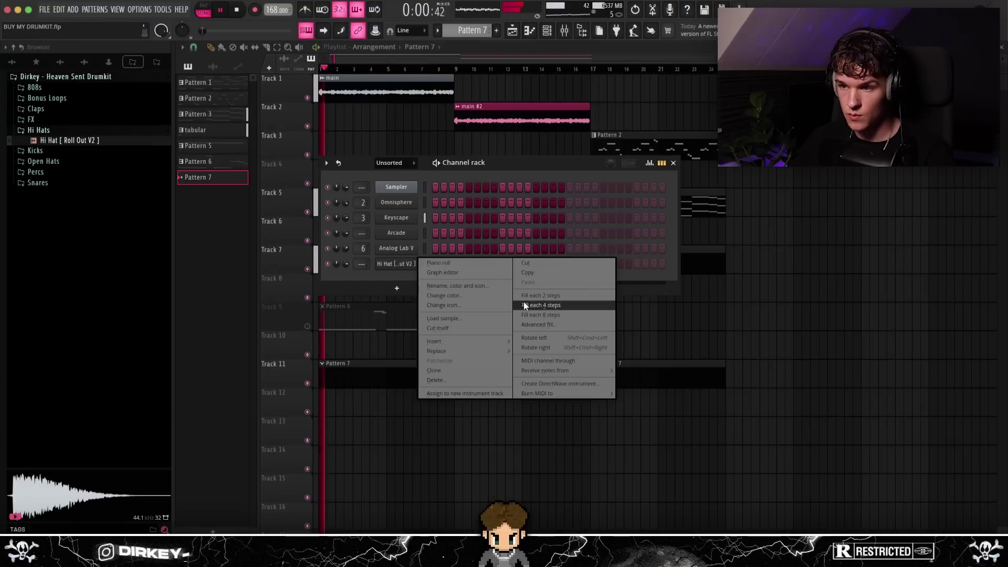
# Fill the Hi Hat [ Roll Out V2 ] channel every two steps and repeat the notes across all eight bars of Pattern 7.
pyautogui.click(523, 301)
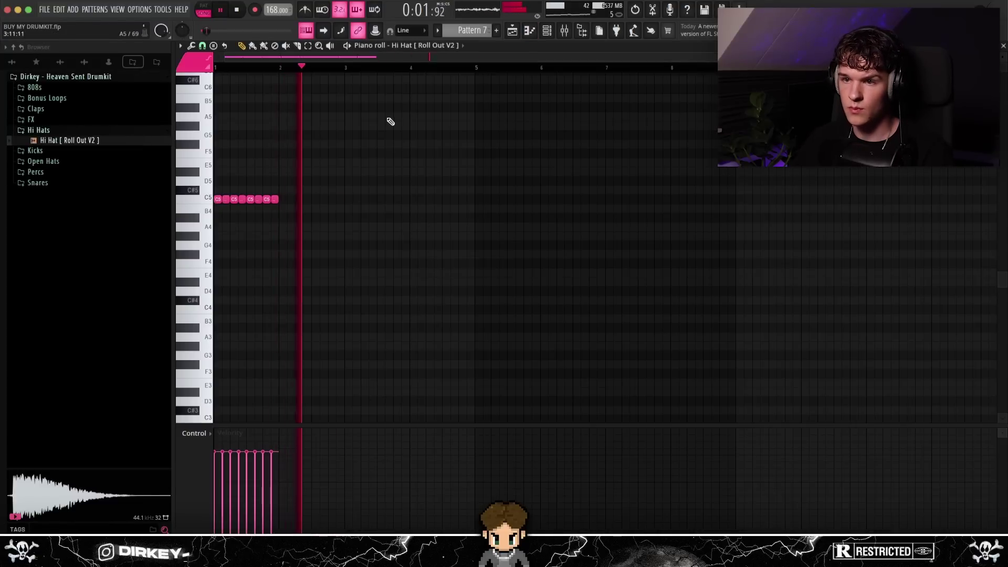
pyautogui.click(546, 30)
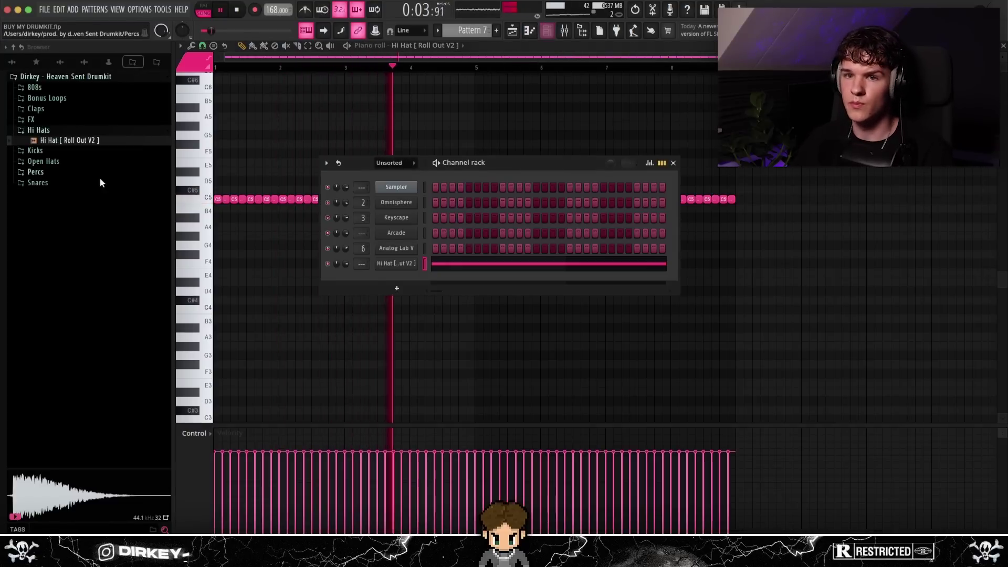
# Audition the Heaven Sent drumkit's snares from Band through to Thermal.
pyautogui.click(38, 182)
pyautogui.click(53, 193)
pyautogui.click(50, 185)
pyautogui.click(53, 201)
pyautogui.click(54, 212)
pyautogui.click(54, 223)
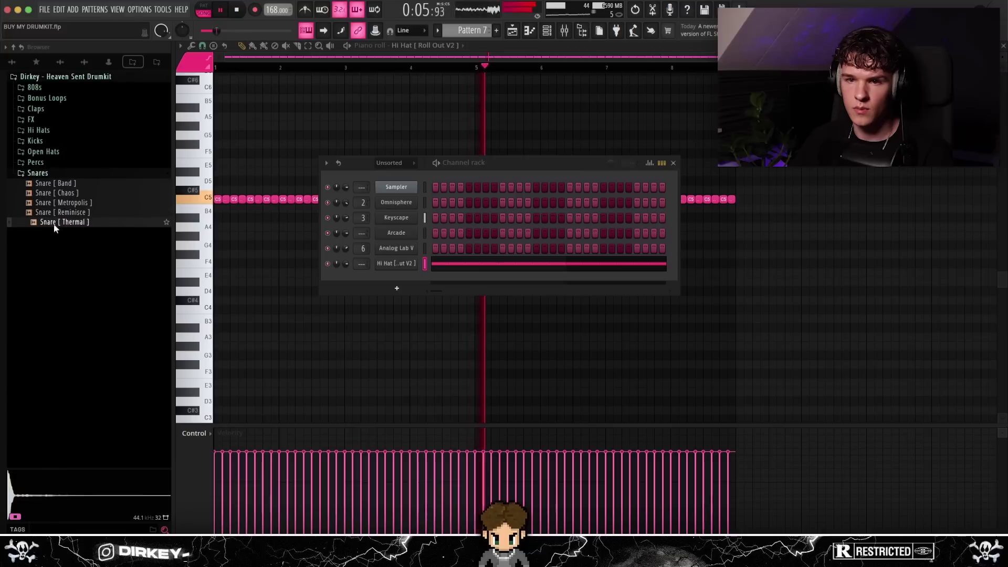
# Add Snare [ Metropolis ] as a channel, place a C5 note in the middle of bar 1 and repeat it through all eight bars.
pyautogui.click(58, 202)
pyautogui.moveTo(58, 203); pyautogui.dragTo(439, 277)
pyautogui.rightClick(438, 278)
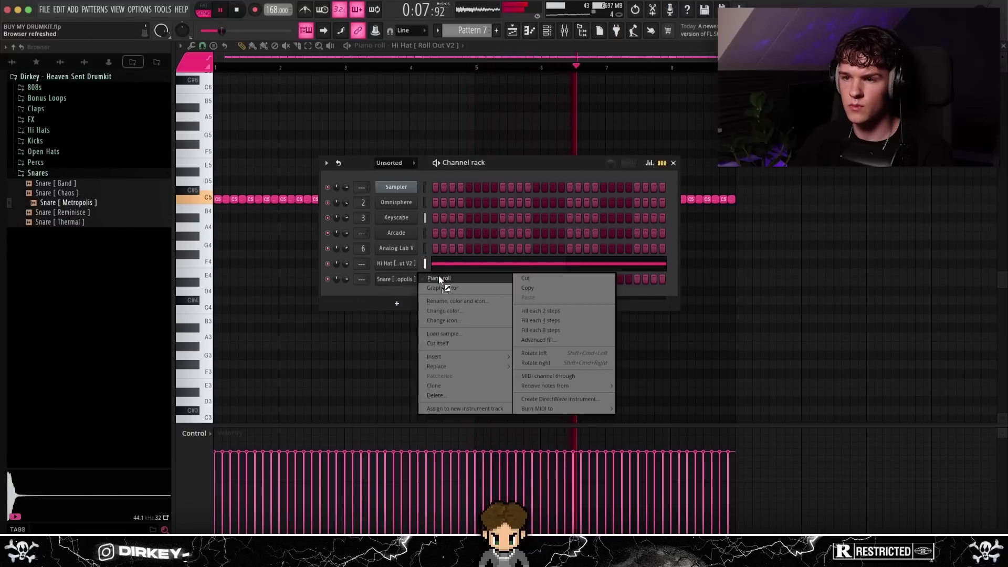
pyautogui.click(439, 278)
pyautogui.click(251, 199)
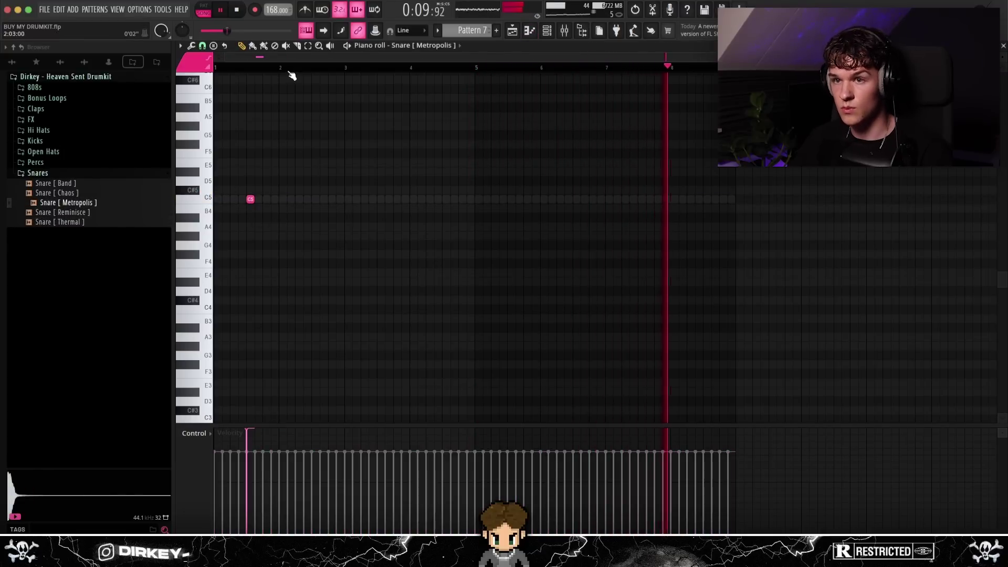
pyautogui.hotkey('ctrl', 'b')
pyautogui.hotkey('ctrl', 'b')
pyautogui.hotkey('ctrl', 'b')
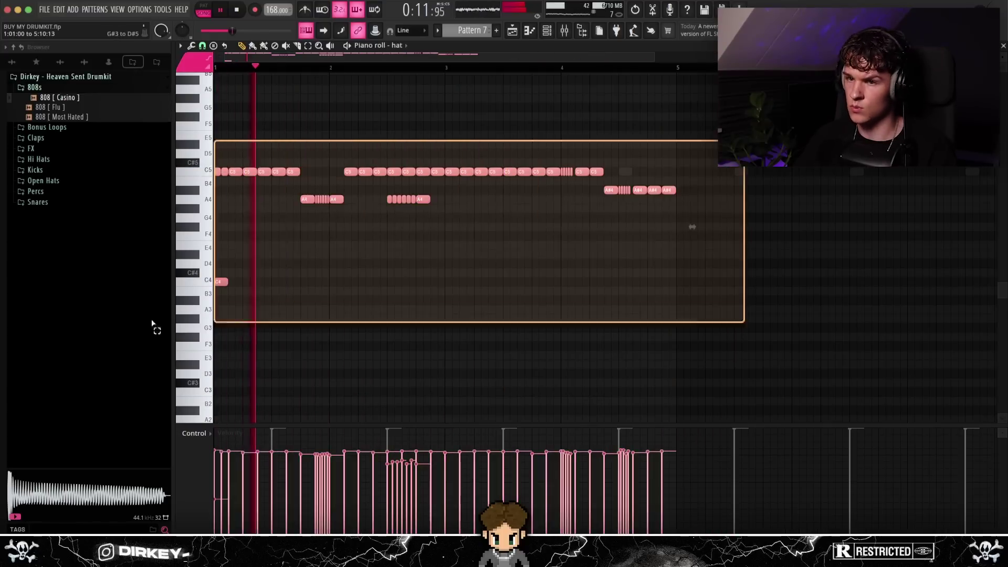
# Repeat the hat's first four bars across bars 5 to 8 and delete the C5 note following the roll in bar 8.
pyautogui.moveTo(255, 306); pyautogui.dragTo(215, 308)
pyautogui.hotkey('ctrl', 'b')
pyautogui.scroll(-3, 253, 66)
pyautogui.scroll(5, 710, 68)
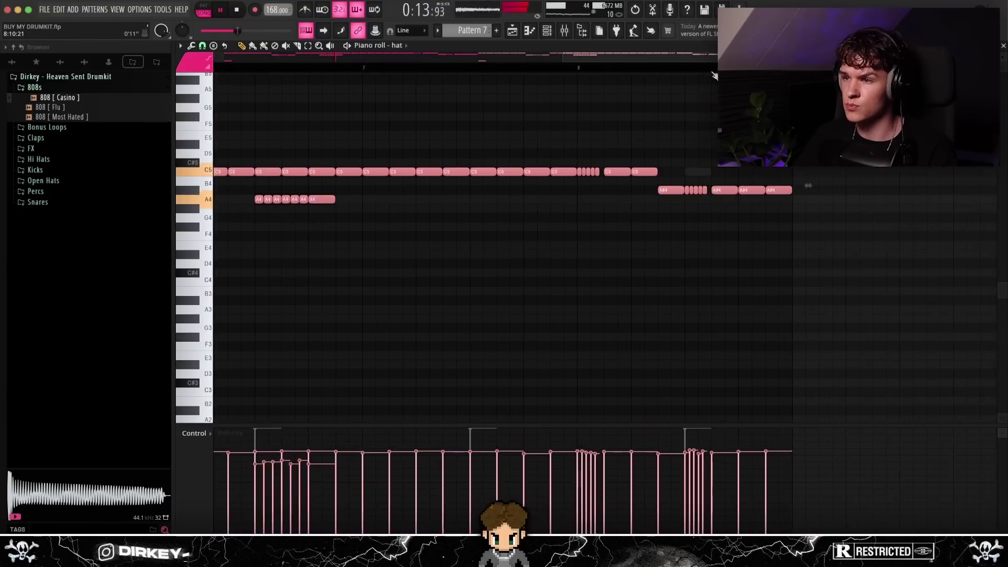
pyautogui.rightClick(618, 172)
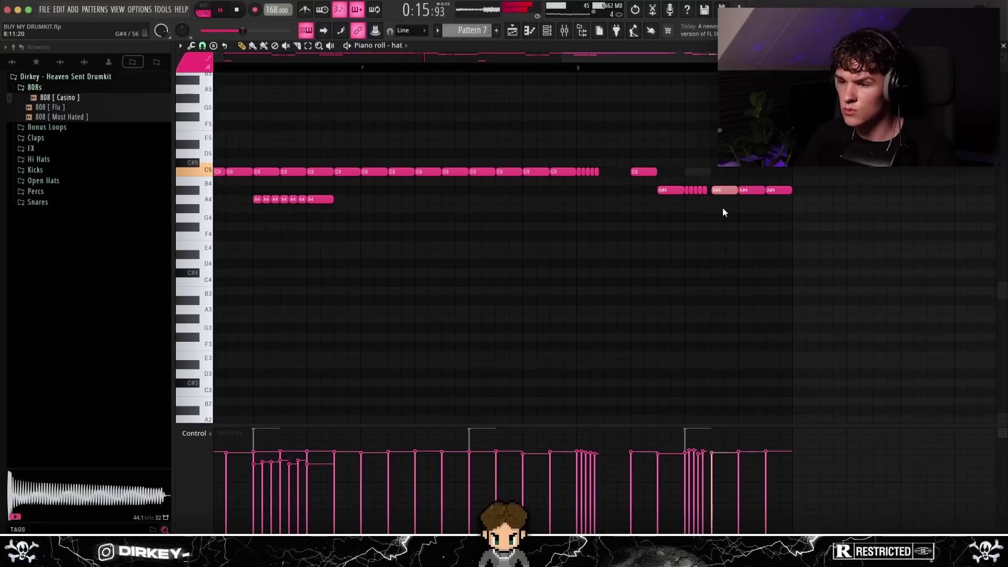
pyautogui.scroll(-3, 632, 71)
pyautogui.press('F6')
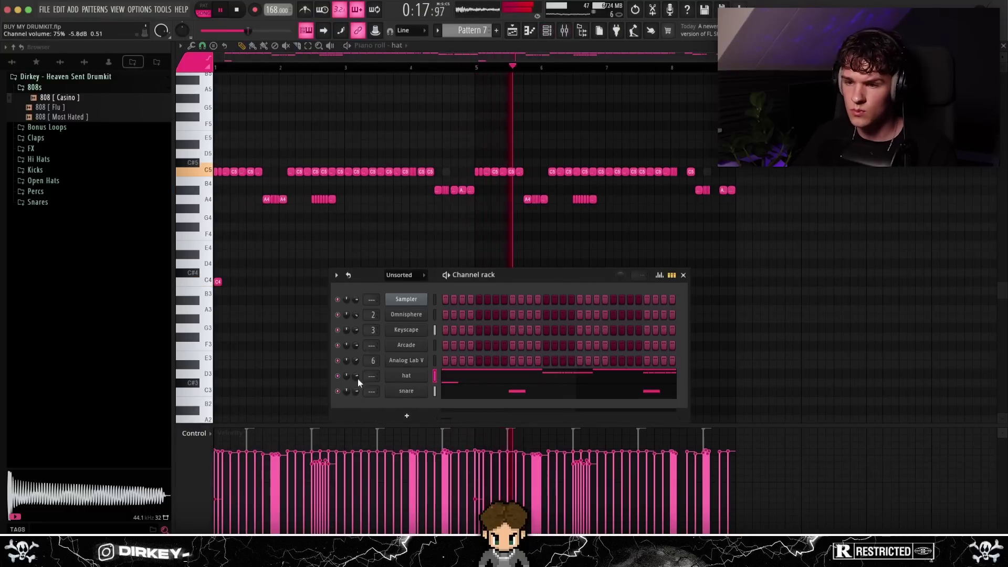
pyautogui.press('F6')
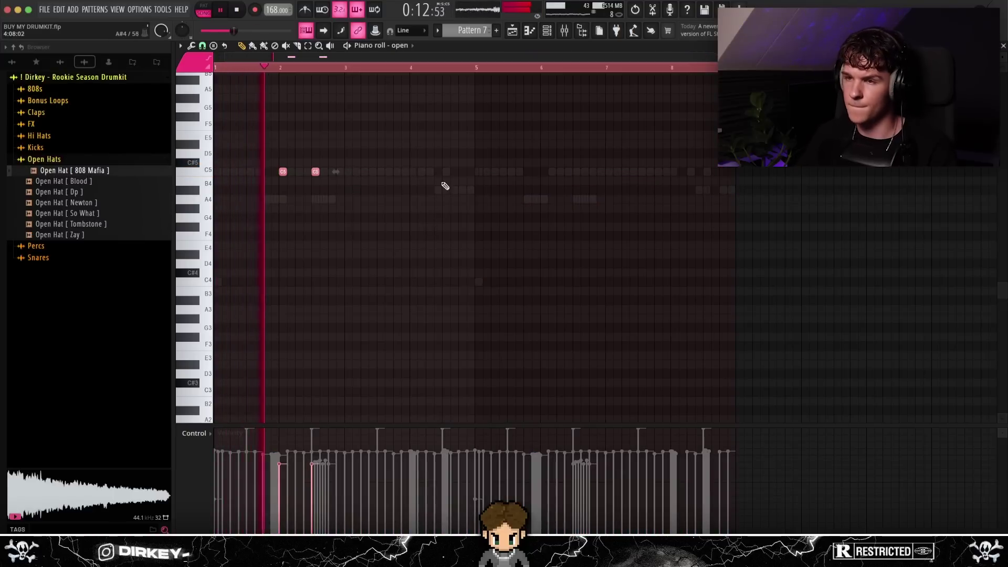
# Repeat the open hat's first four bars across bars 5 to 8.
pyautogui.hotkey('ctrl', 'd')
pyautogui.moveTo(479, 68); pyautogui.dragTo(117, 71)
pyautogui.hotkey('ctrl', 'b')
pyautogui.hotkey('ctrl', 'd')
pyautogui.click(547, 31)
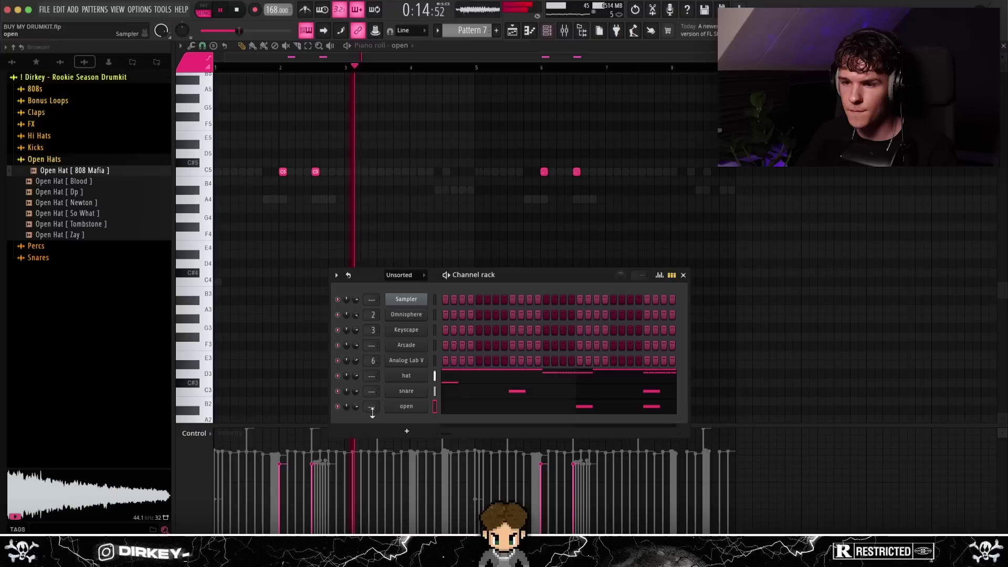
pyautogui.press('F6')
# Add C5 open hat notes in the middle of bars 4 and 8.
pyautogui.click(446, 172)
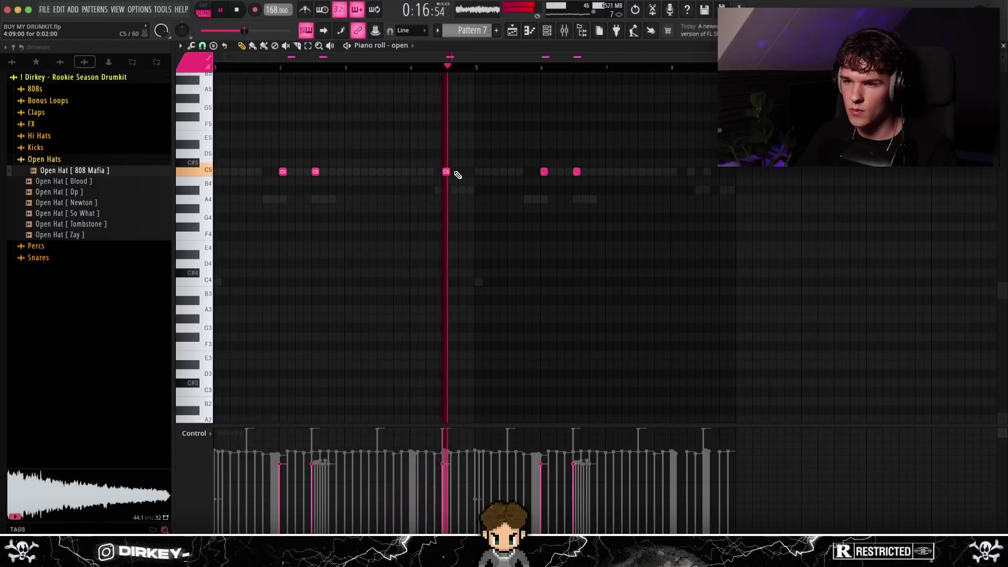
pyautogui.click(703, 171)
pyautogui.press('F6')
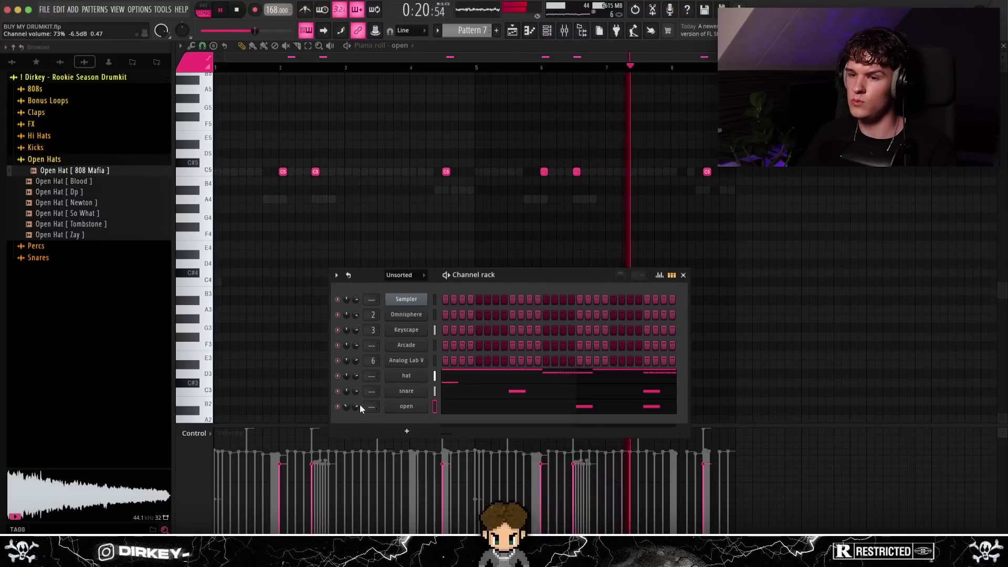
pyautogui.press('F6')
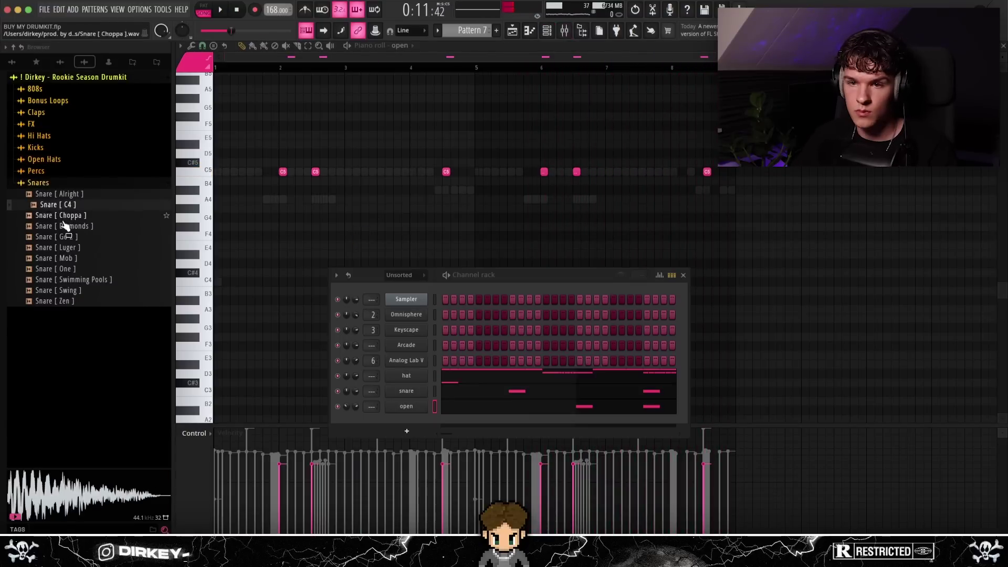
# Audition the Rookie Season drumkit's Choppa, Diamonds, Luger and One snares.
pyautogui.click(63, 217)
pyautogui.click(63, 227)
pyautogui.click(63, 248)
pyautogui.click(66, 270)
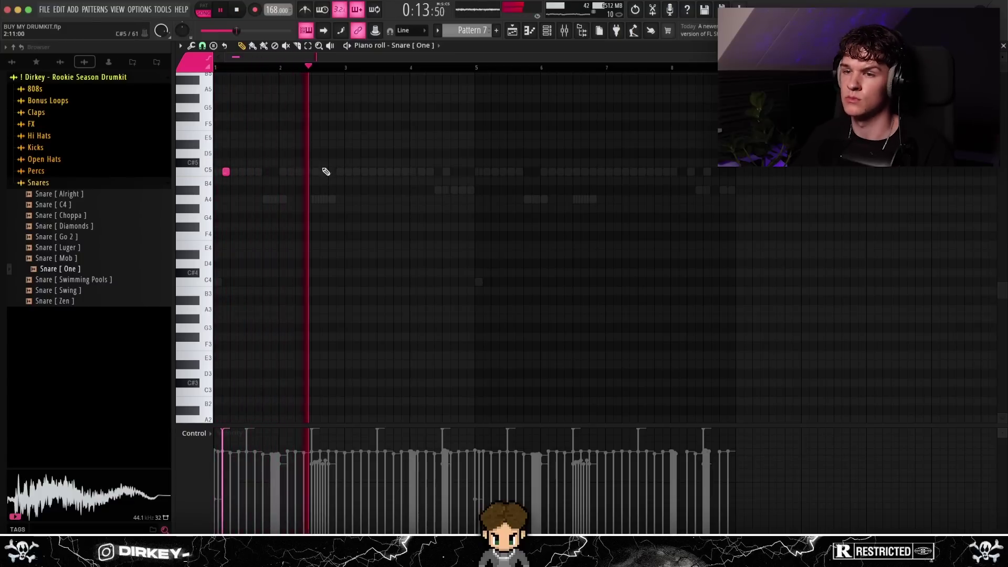
# Add C5 notes to Snare [ One ] at the end of bar 3 and early in bar 4, and repeat the four bars once.
pyautogui.click(405, 172)
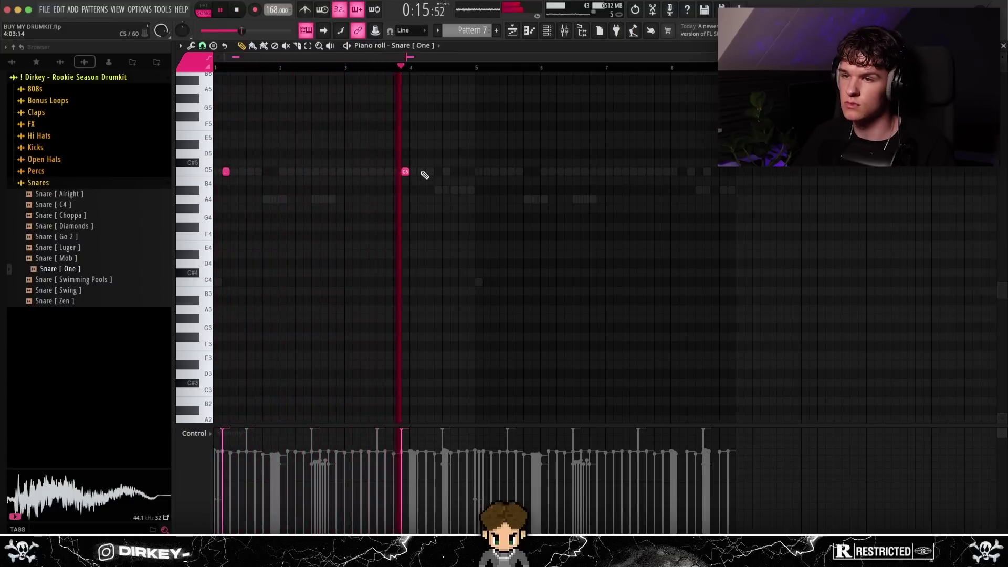
pyautogui.click(421, 172)
pyautogui.moveTo(476, 68); pyautogui.dragTo(214, 68)
pyautogui.hotkey('ctrl', 'b')
pyautogui.hotkey('ctrl', 'd')
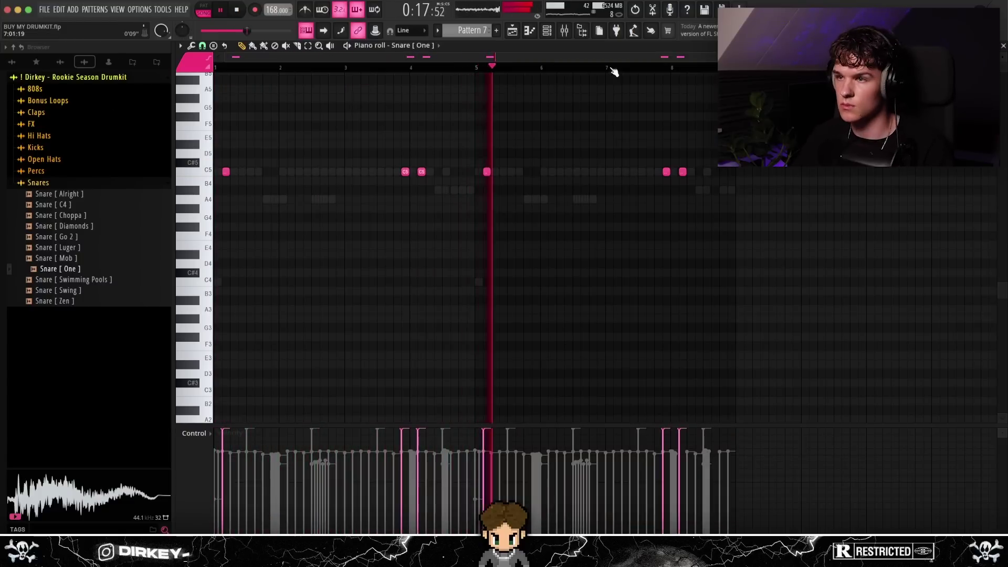
pyautogui.scroll(4, 632, 68)
pyautogui.scroll(-4, 632, 67)
# Rename the Snare [ One ] channel as snare2.
pyautogui.click(547, 30)
pyautogui.middleClick(400, 422)
pyautogui.write('snare2')
pyautogui.press('Return')
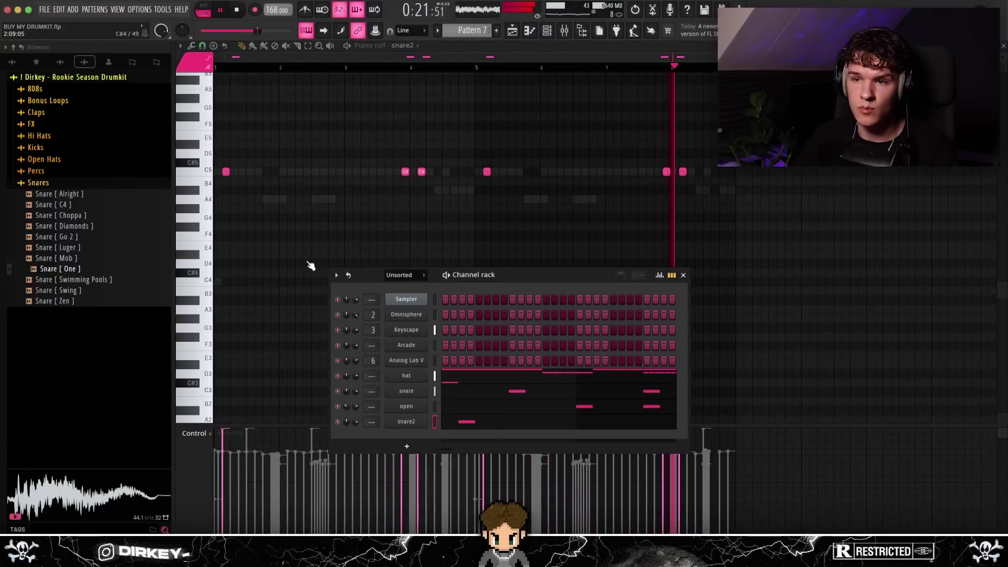
pyautogui.press('F6')
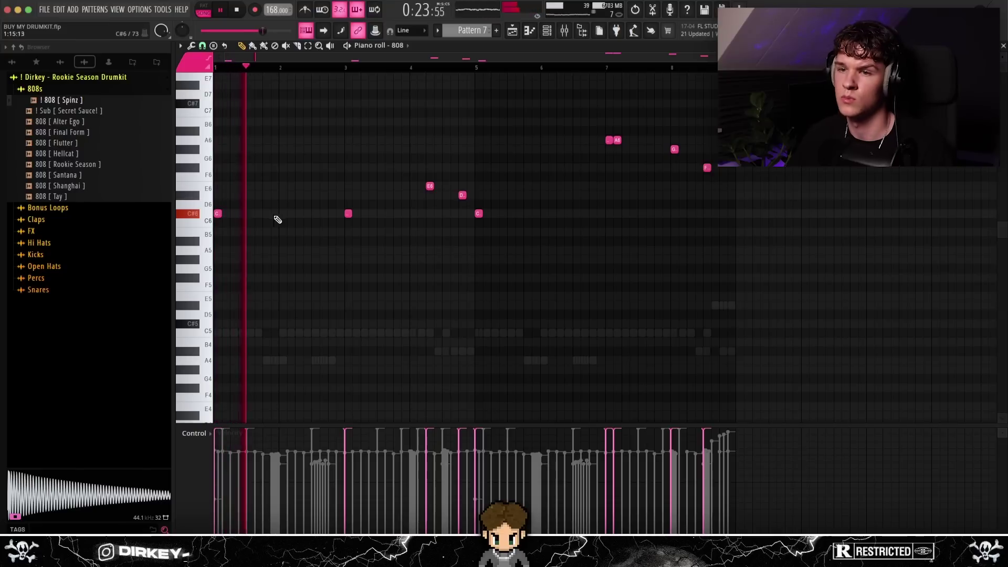
# Add C#6 notes to the 808 part in bars 3, 5 and 6.
pyautogui.click(357, 213)
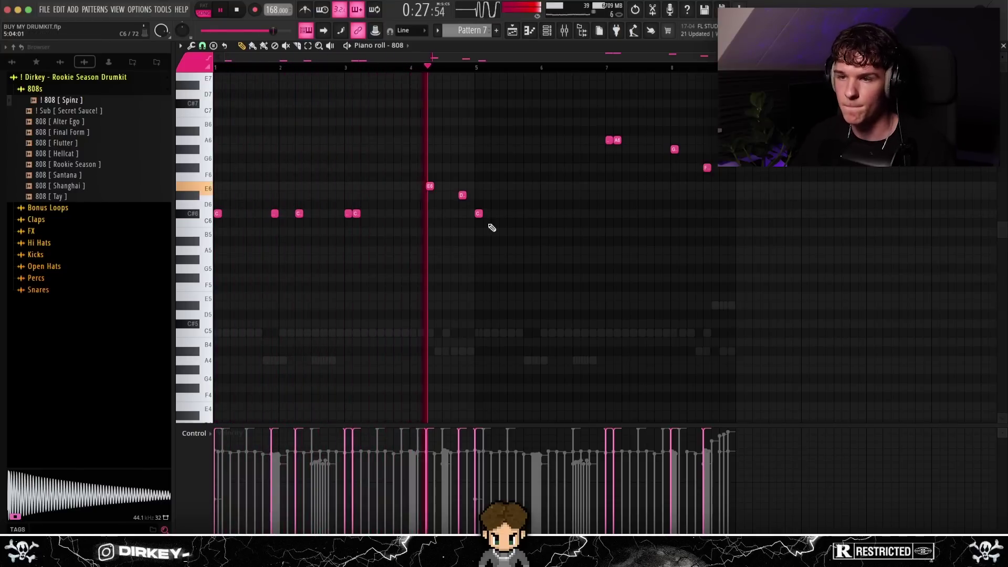
pyautogui.click(536, 214)
pyautogui.click(559, 213)
pyautogui.click(596, 219)
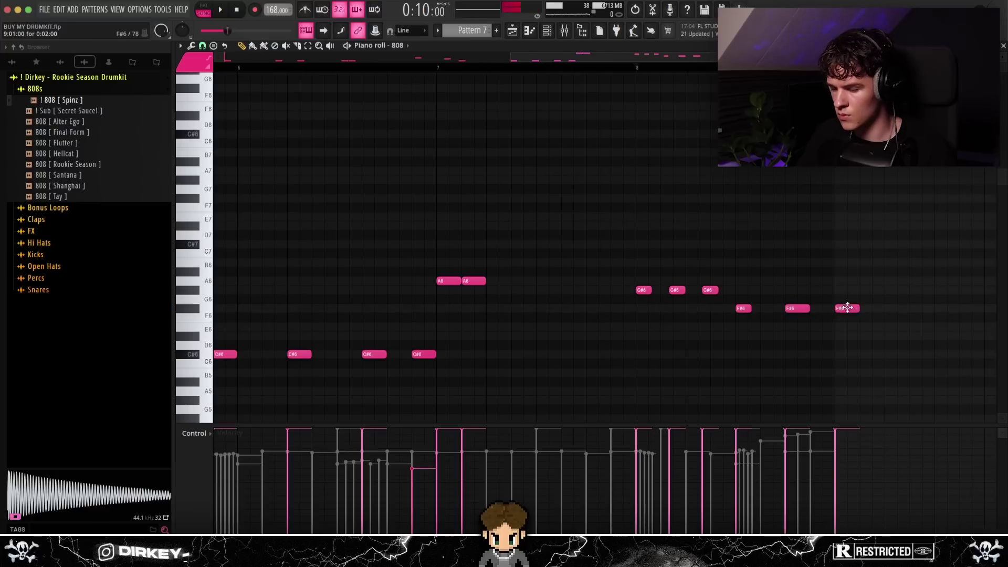
# Apply quick legato to the 808 notes, delete the F#6 note beyond bar 8 and play the pattern.
pyautogui.hotkey('ctrl', 'l')
pyautogui.rightClick(847, 307)
pyautogui.press('space')
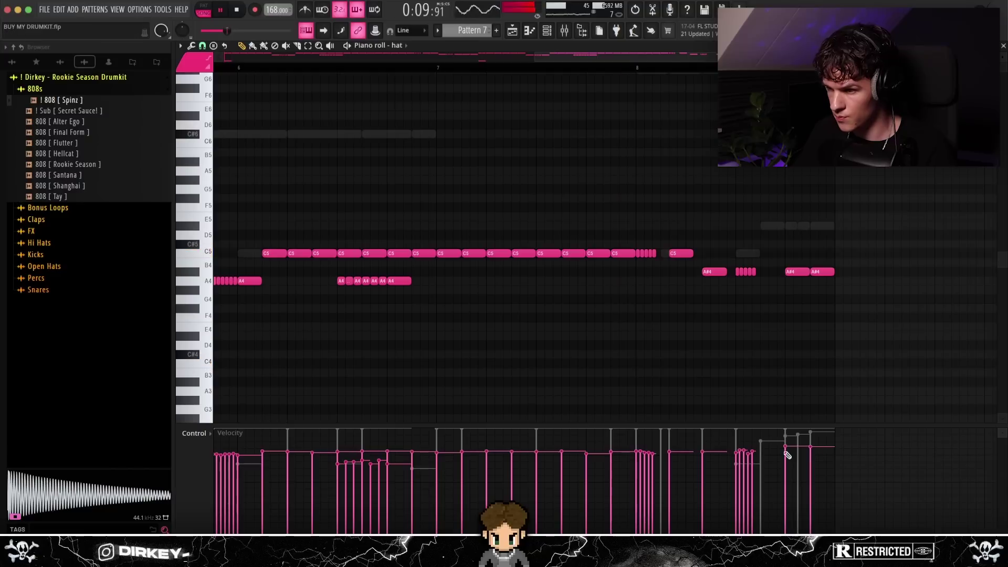
# Lower the last note of the snare2 roll in bar 8 to G#4.
pyautogui.click(547, 30)
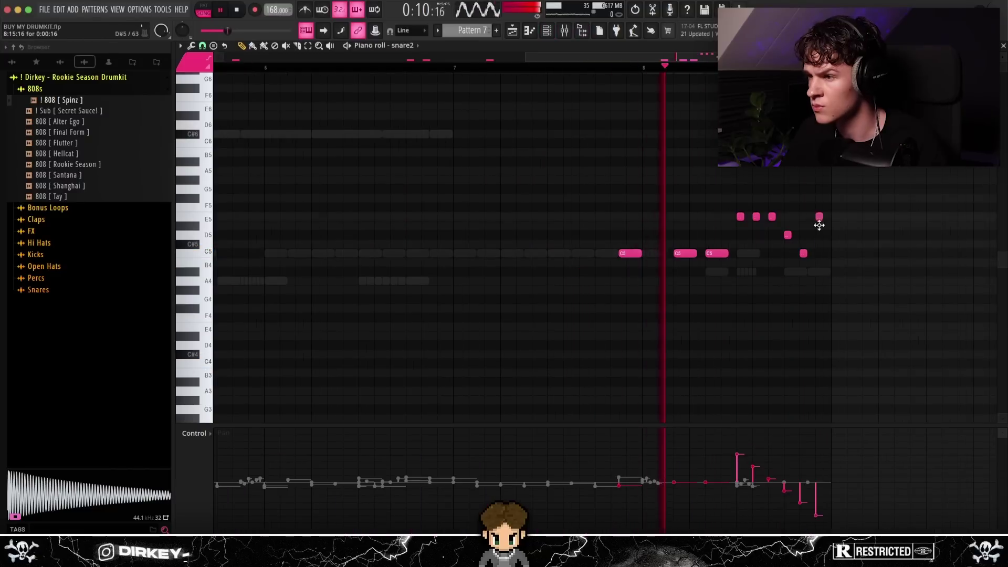
pyautogui.moveTo(817, 218); pyautogui.dragTo(815, 288)
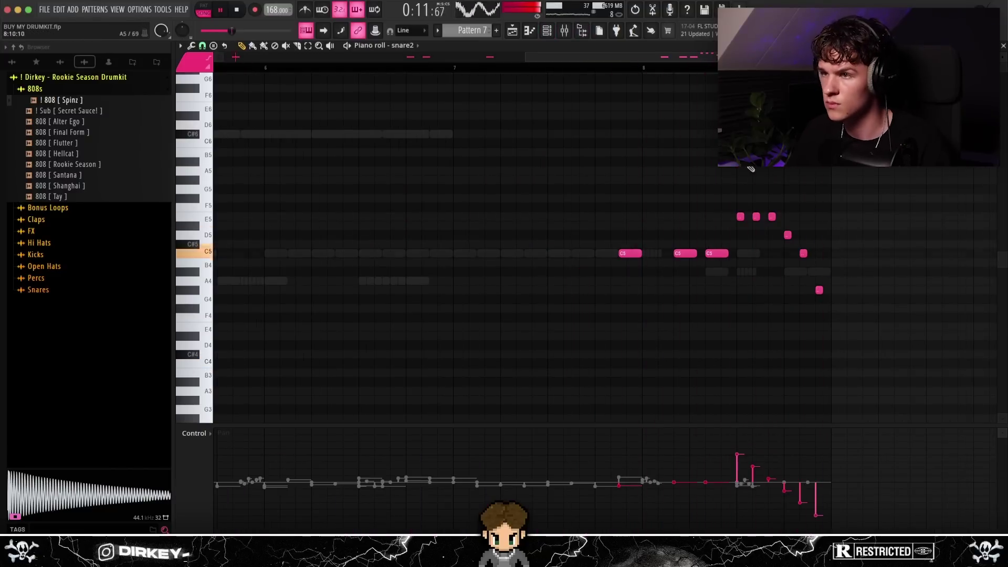
pyautogui.scroll(2, 725, 67)
pyautogui.scroll(-5, 725, 67)
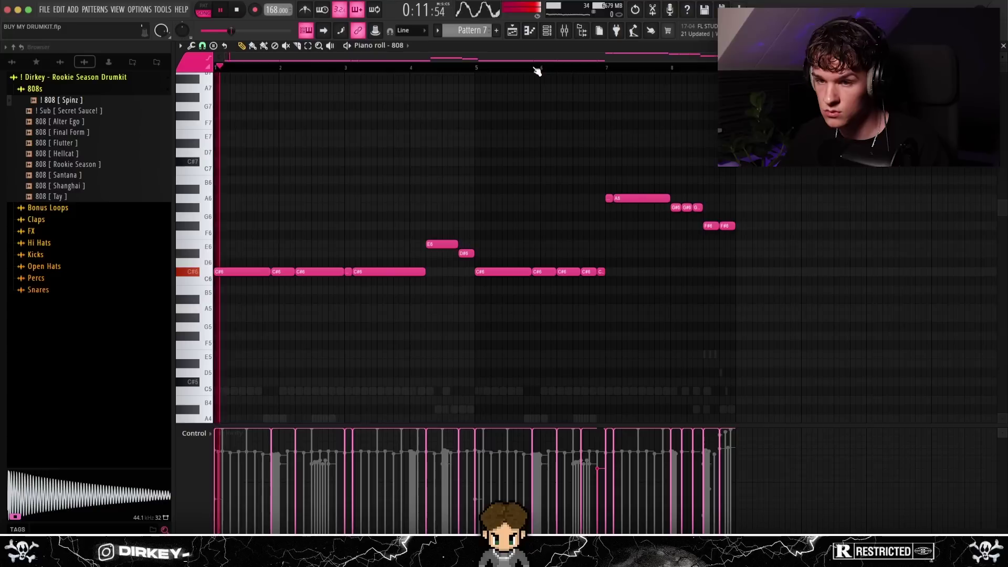
# Transpose all the 808 notes down one octave and change the piano roll's snap setting.
pyautogui.hotkey('ctrl', 'Down')
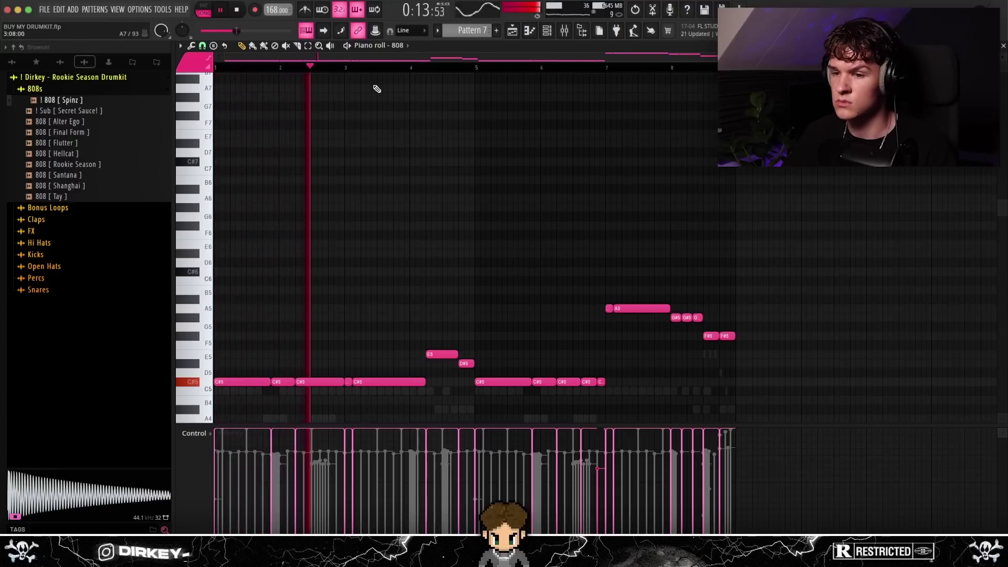
pyautogui.press('F6')
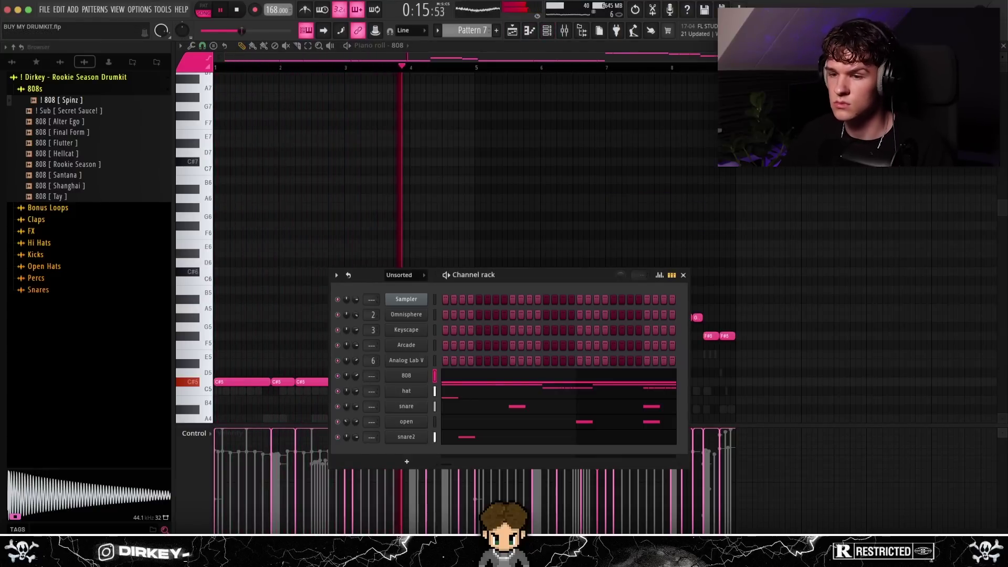
pyautogui.press('F6')
pyautogui.click(203, 45)
pyautogui.click(205, 68)
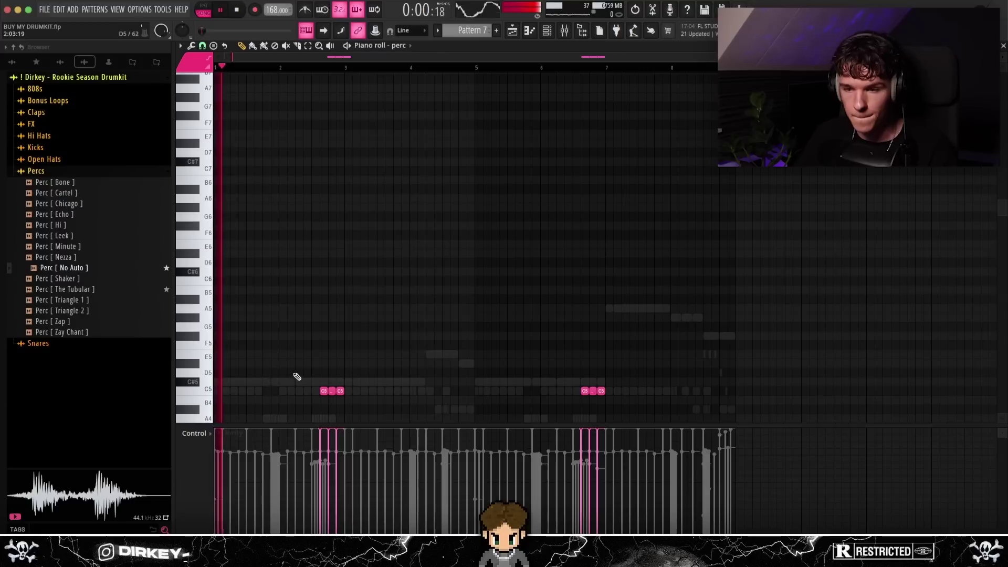
# Delete the first of the three perc notes in bar 2 and all the perc notes in bars 5 to 8.
pyautogui.moveTo(316, 378); pyautogui.dragTo(324, 406)
pyautogui.press('Delete')
pyautogui.moveTo(687, 367); pyautogui.dragTo(460, 420)
pyautogui.press('Delete')
# Repeat the perc part's first four bars across bars 5 to 8.
pyautogui.moveTo(477, 67); pyautogui.dragTo(214, 67)
pyautogui.hotkey('ctrl', 'b')
pyautogui.keyDown('ctrl'); pyautogui.click(538, 68); pyautogui.keyUp('ctrl')
# Set the perc channel's volume to 62% and reposition the channel rack.
pyautogui.click(547, 30)
pyautogui.moveTo(218, 304)
pyautogui.mouseDown()
pyautogui.moveTo(210, 303)
pyautogui.moveTo(219, 311)
pyautogui.mouseUp()
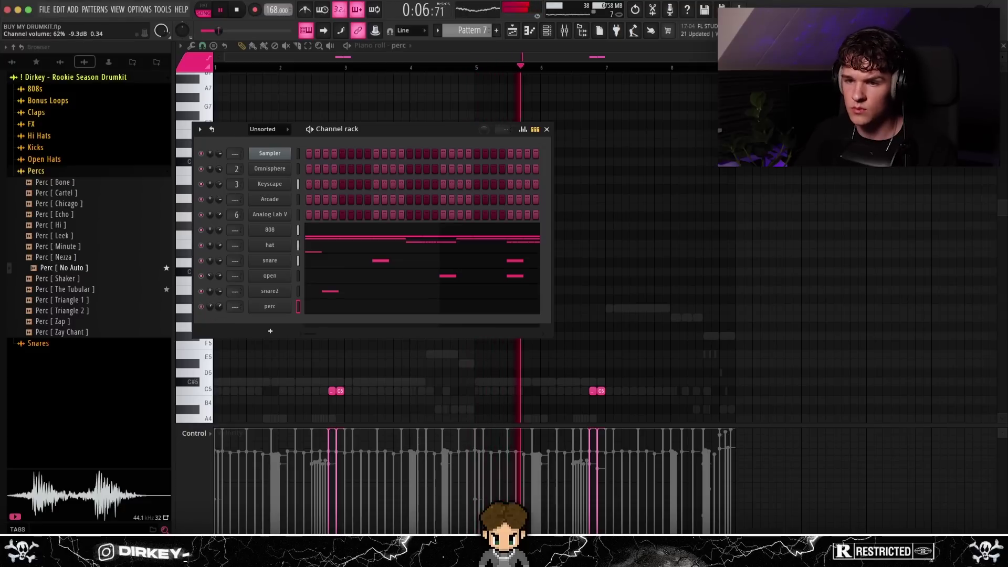
pyautogui.moveTo(232, 127); pyautogui.dragTo(268, 91)
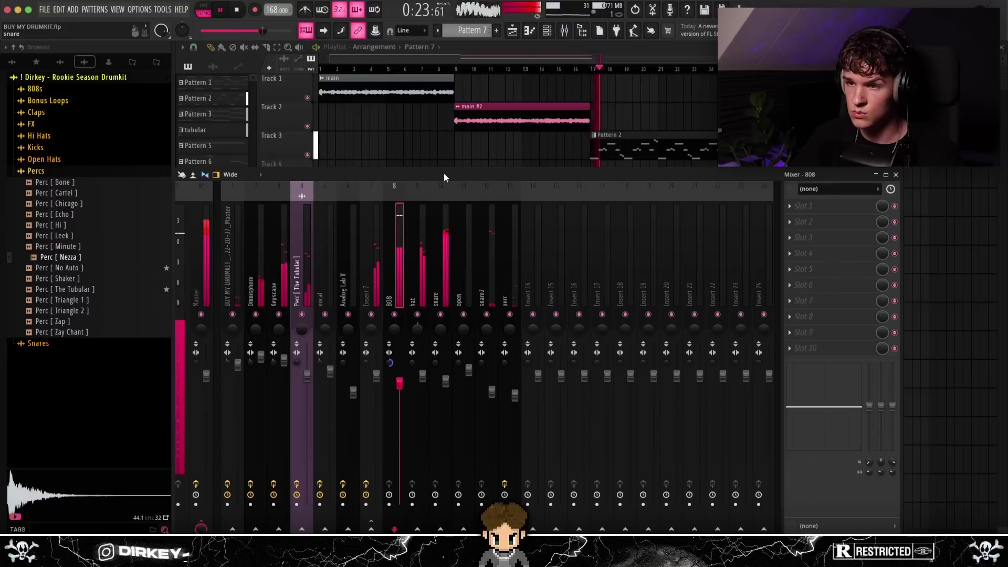
# Reposition the mixer, close it, and open the snare2 channel's piano roll from the repositioned channel rack.
pyautogui.moveTo(444, 178); pyautogui.dragTo(518, 94)
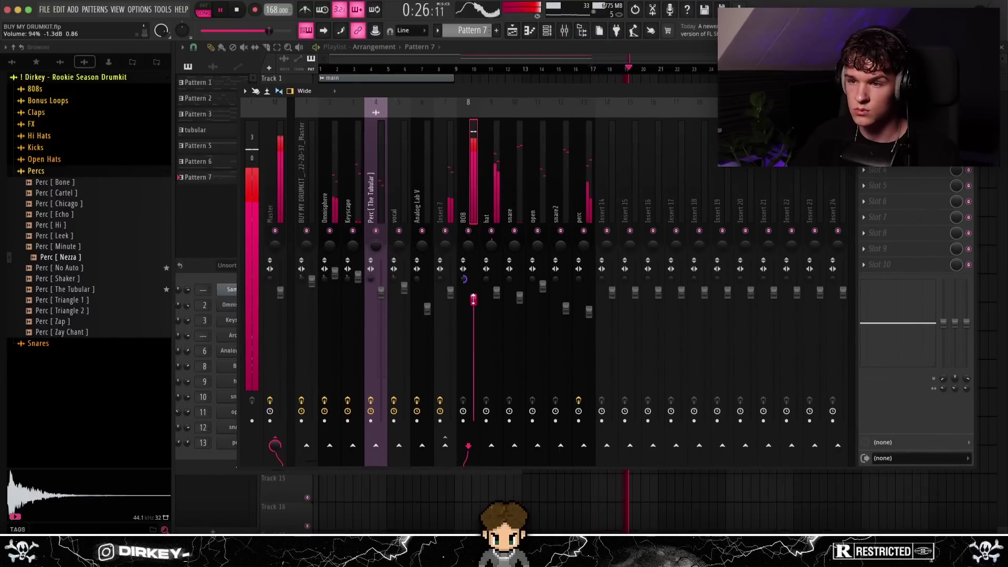
pyautogui.press('F9')
pyautogui.moveTo(354, 266); pyautogui.dragTo(535, 202)
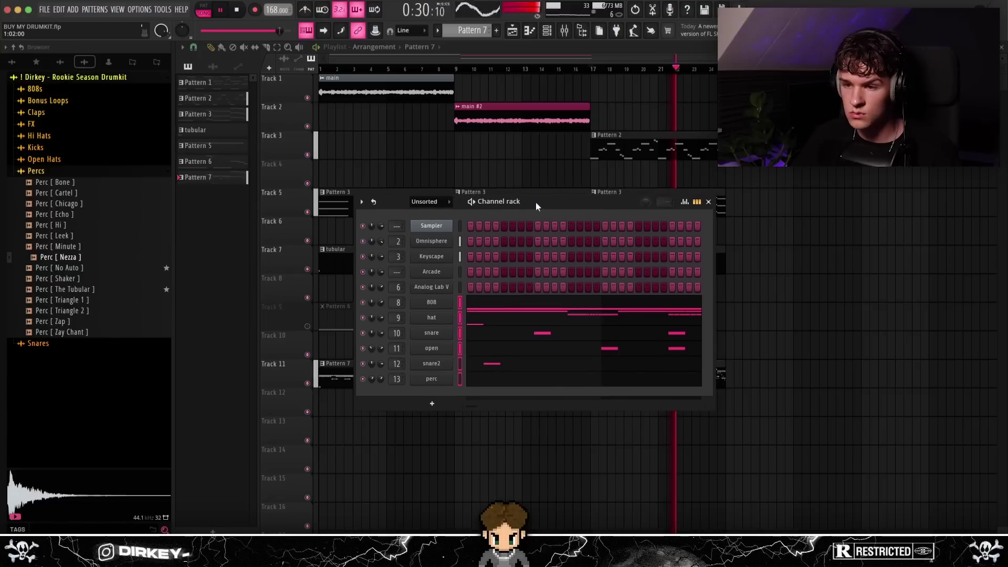
pyautogui.rightClick(431, 365)
pyautogui.click(470, 362)
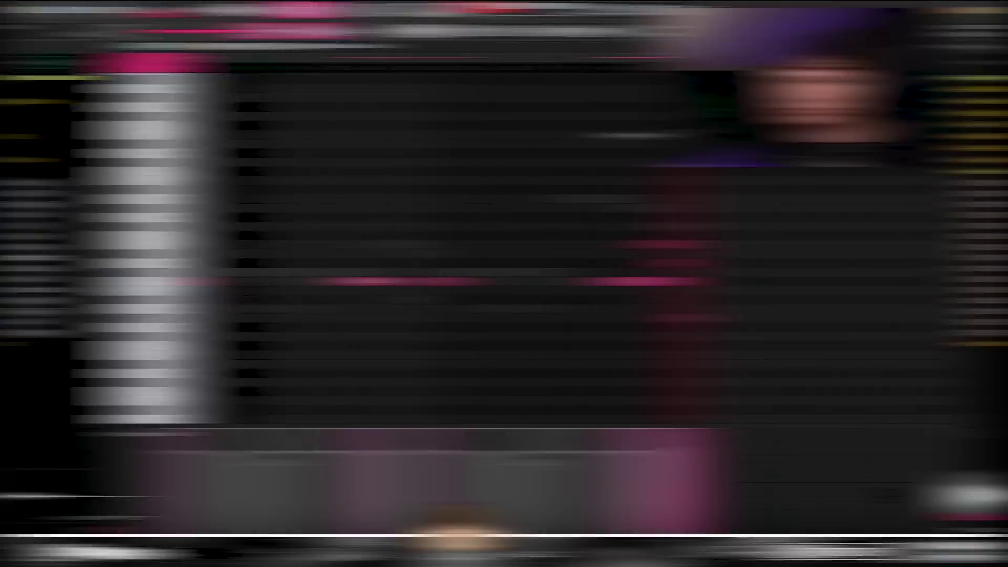